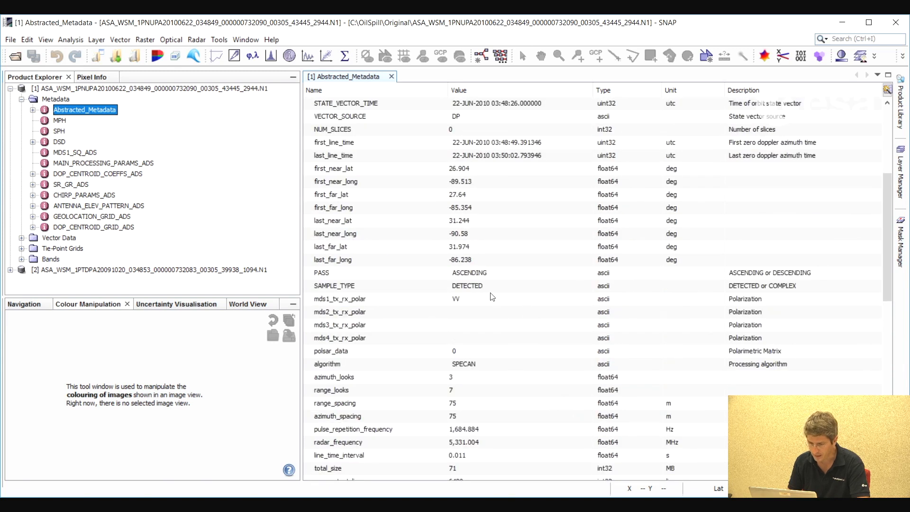
pyautogui.scroll(-1, 517, 329)
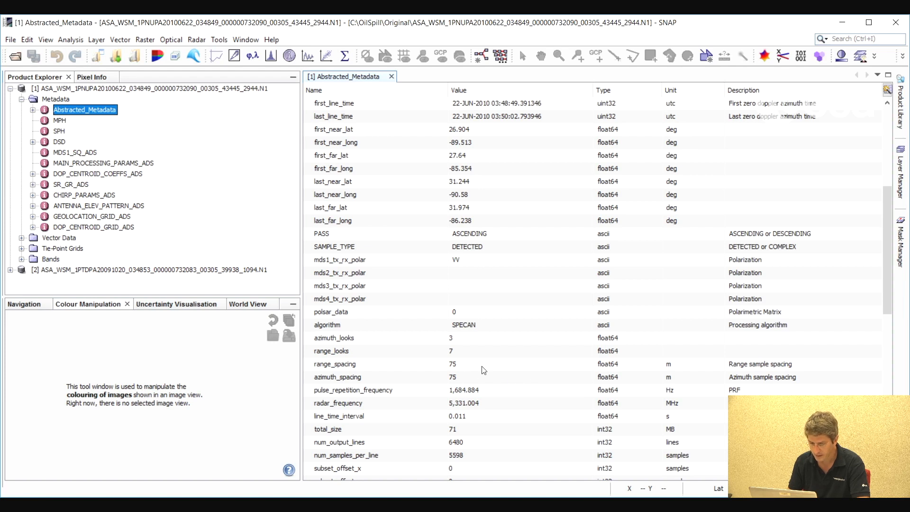
# Review the abstracted metadata of the June 2010 ENVISAT product and close its table
pyautogui.scroll(6, 557, 318)
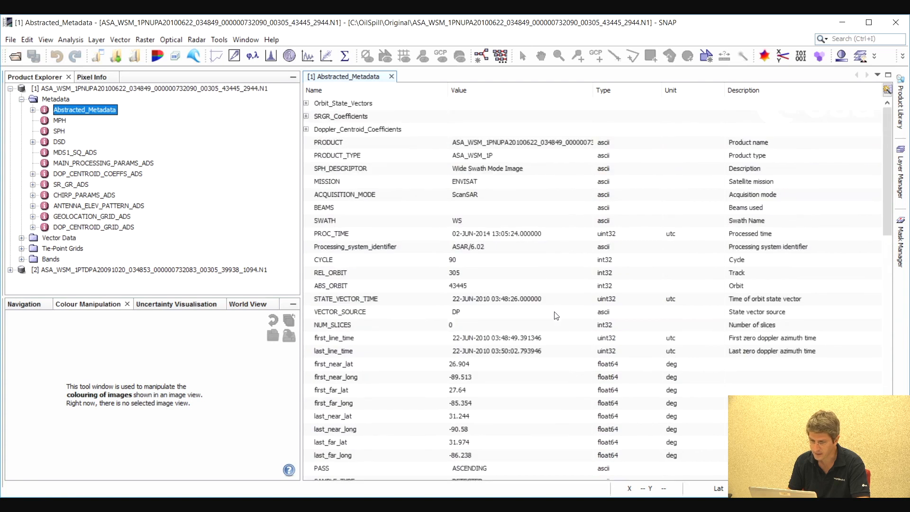
pyautogui.click(391, 77)
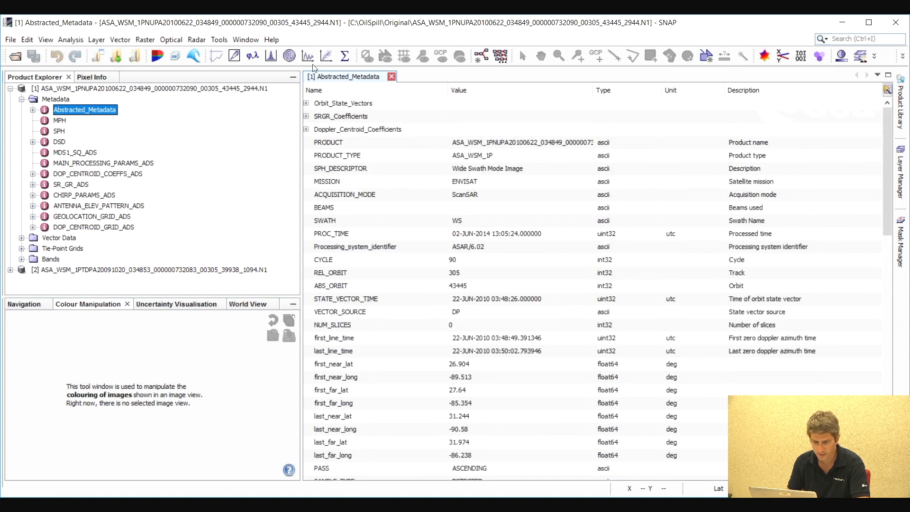
# Open the Amplitude band of the June 2010 product and inspect the dark patches over the sea
pyautogui.click(22, 100)
pyautogui.click(22, 131)
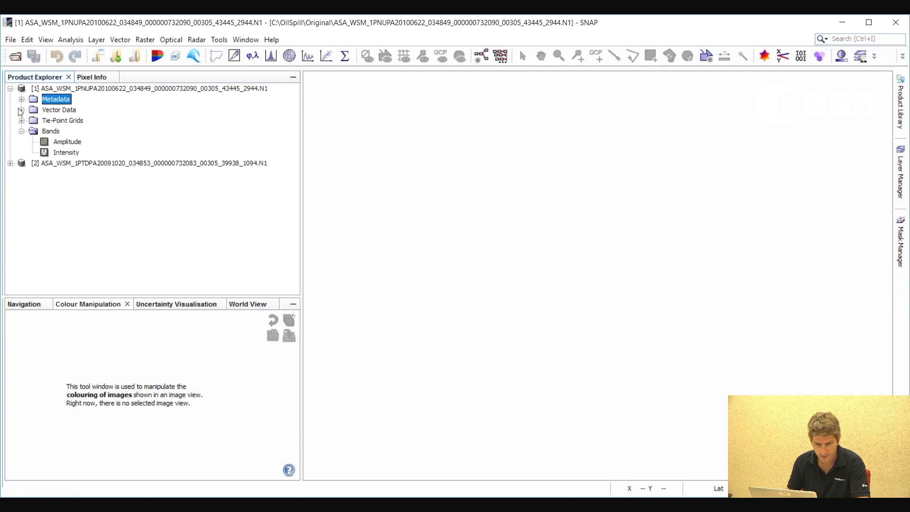
pyautogui.doubleClick(66, 142)
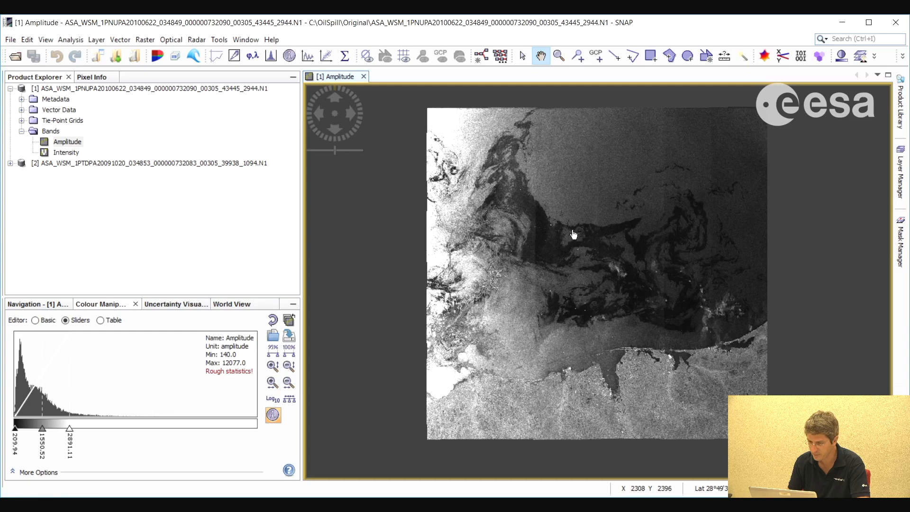
pyautogui.scroll(3, 583, 266)
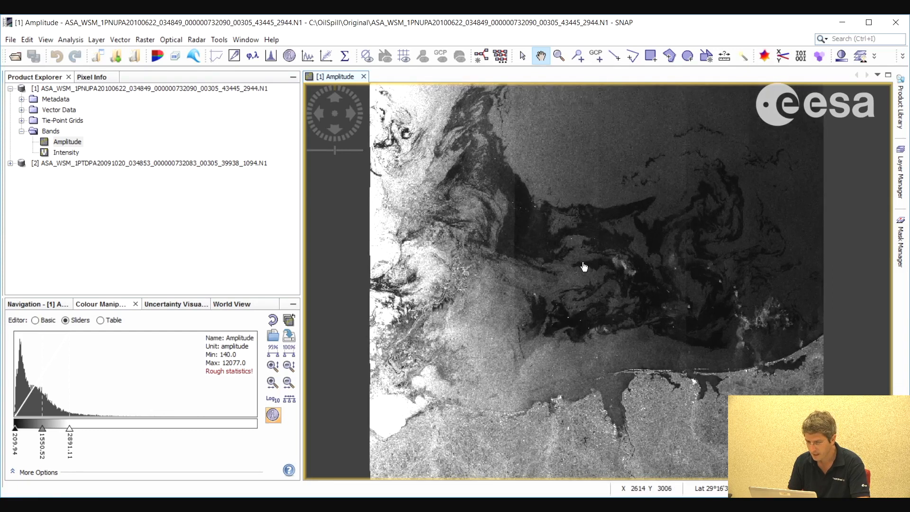
pyautogui.moveTo(609, 250); pyautogui.dragTo(600, 272)
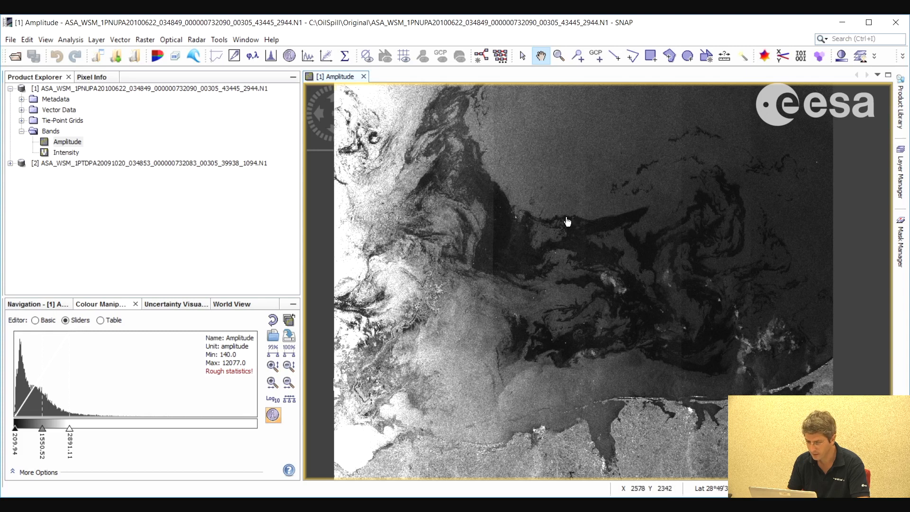
pyautogui.moveTo(589, 275); pyautogui.dragTo(581, 257)
pyautogui.scroll(-1, 589, 271)
pyautogui.scroll(1, 589, 270)
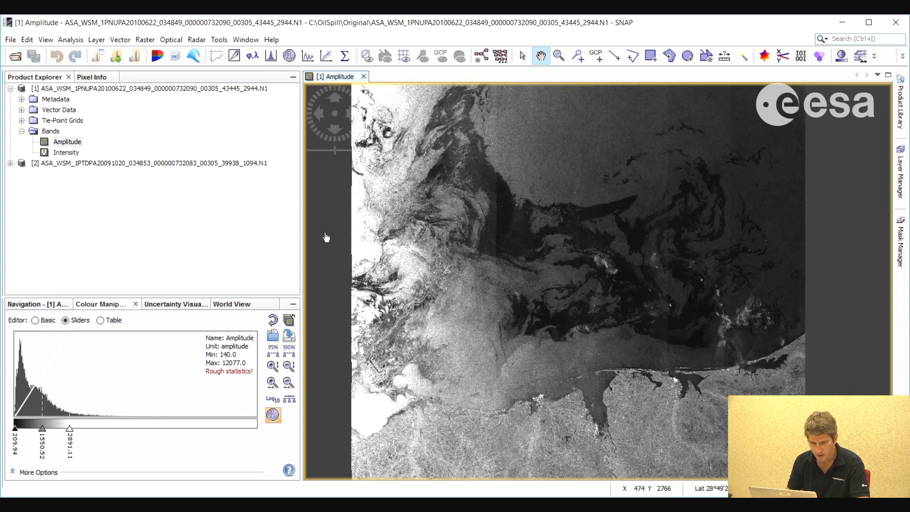
# Convert the June 2010 product's Amplitude band to dB as a new virtual band
pyautogui.rightClick(71, 141)
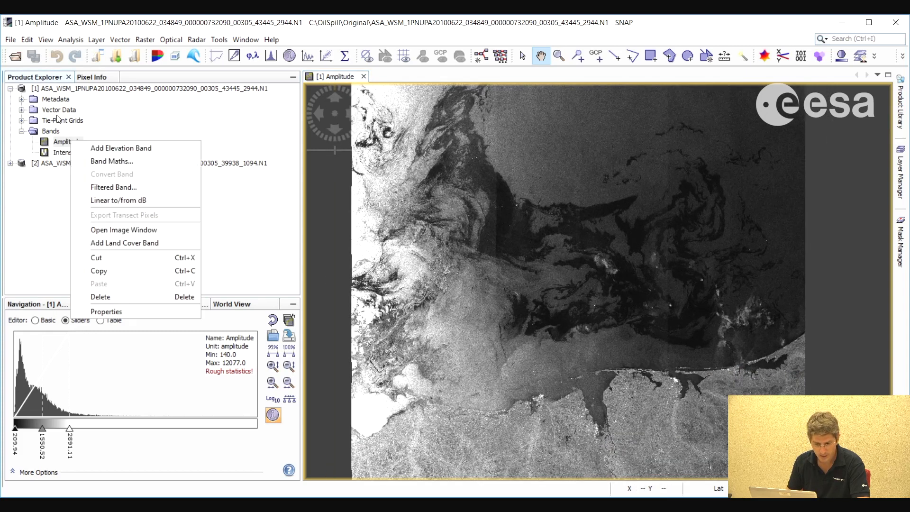
pyautogui.click(131, 201)
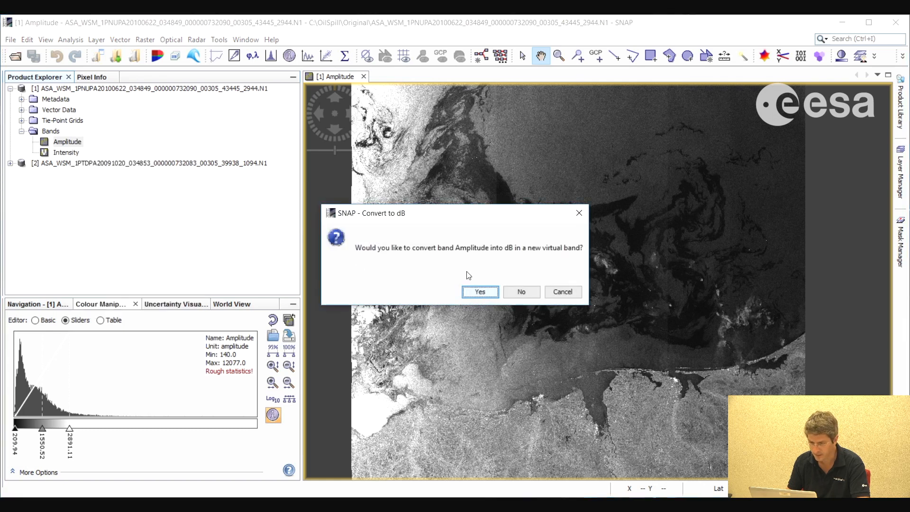
pyautogui.press('Return')
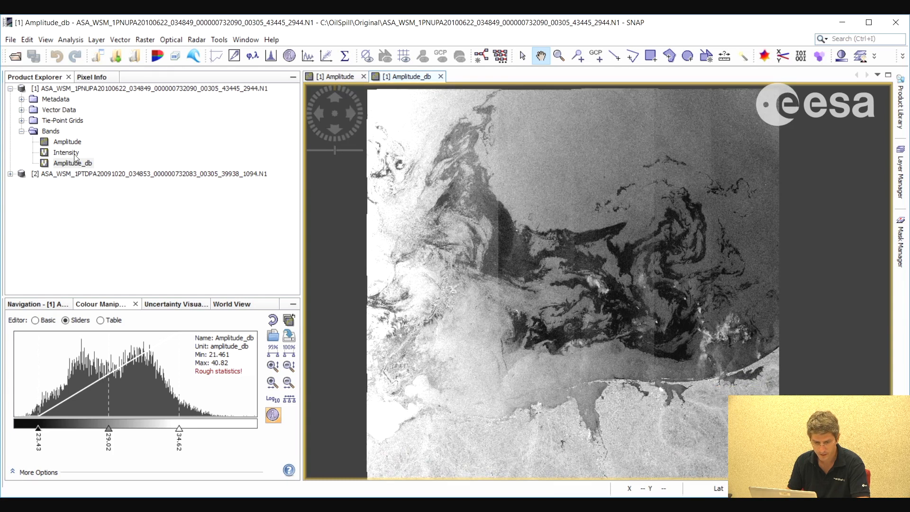
# Open the Amplitude band of the second product, dated October 2009, in its own image view
pyautogui.click(10, 173)
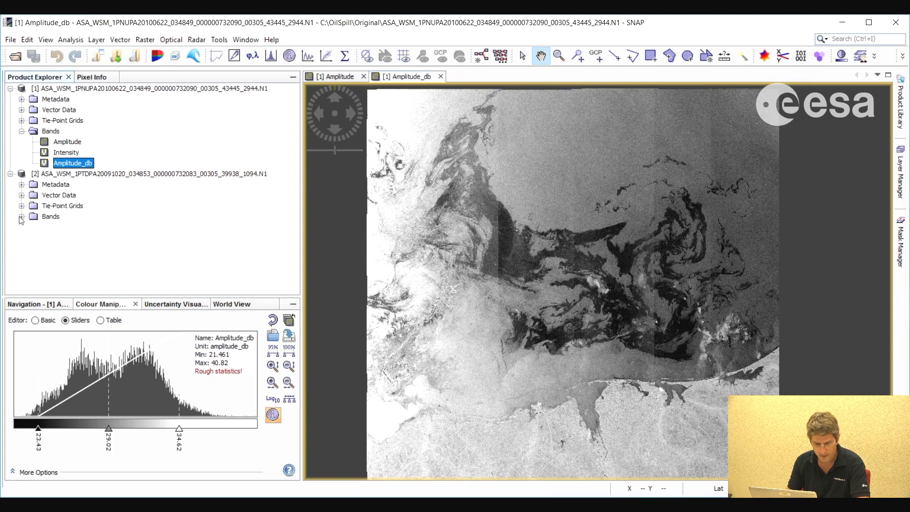
pyautogui.click(21, 216)
pyautogui.doubleClick(67, 227)
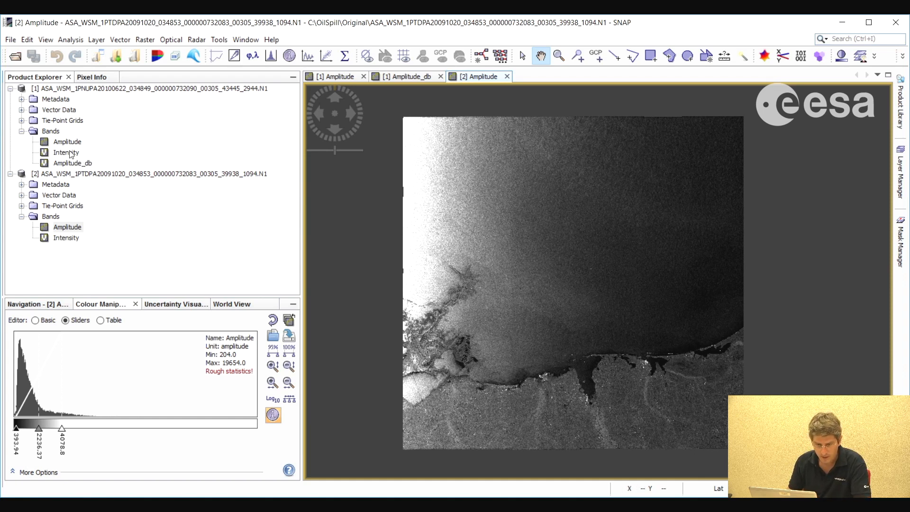
# Start a Graph Builder graph with the June 2010 product as source and add a radiometric Calibration operator
pyautogui.click(68, 141)
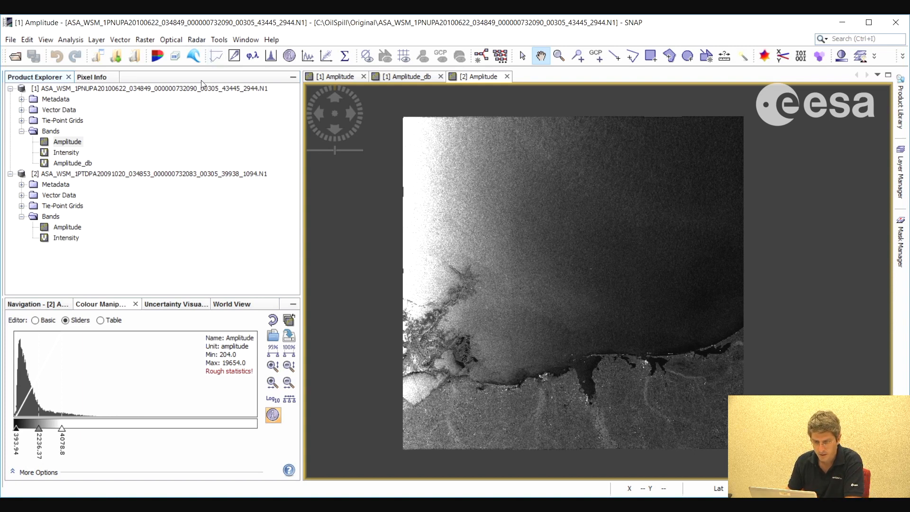
pyautogui.click(219, 39)
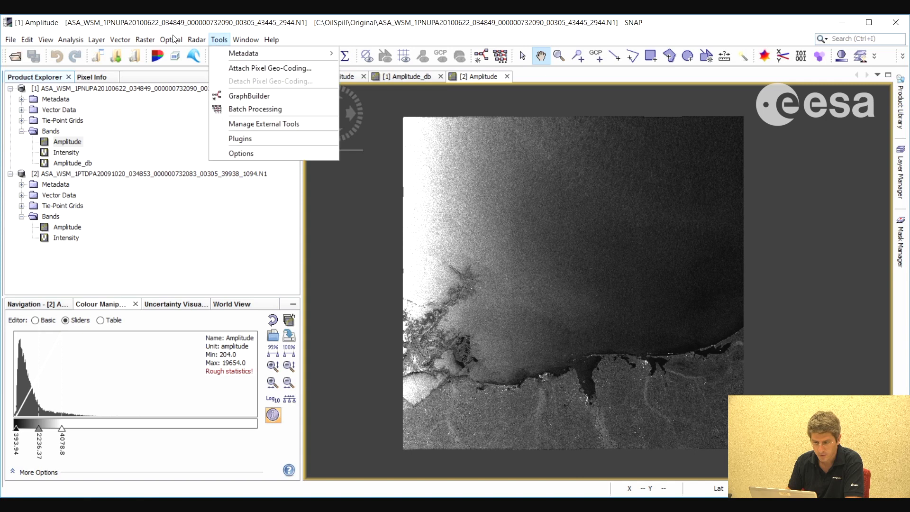
pyautogui.click(244, 96)
pyautogui.rightClick(364, 109)
pyautogui.moveTo(386, 116)
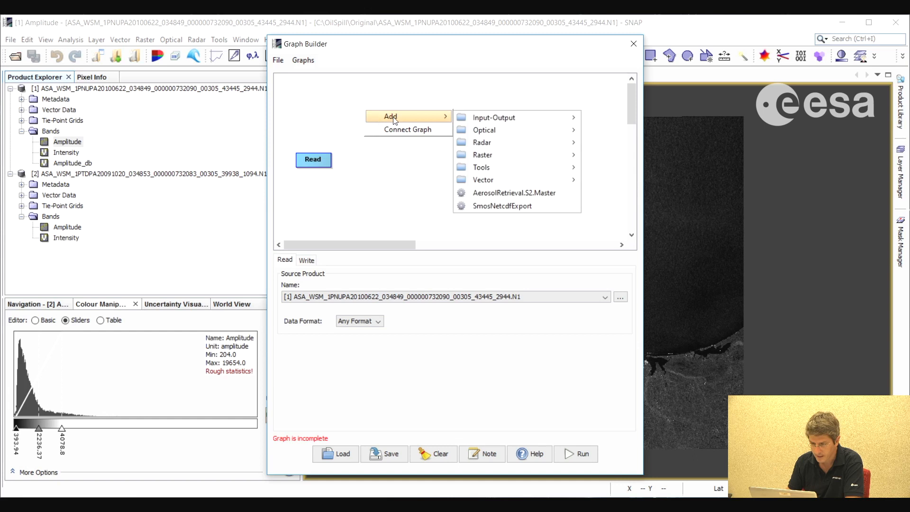
pyautogui.moveTo(487, 119)
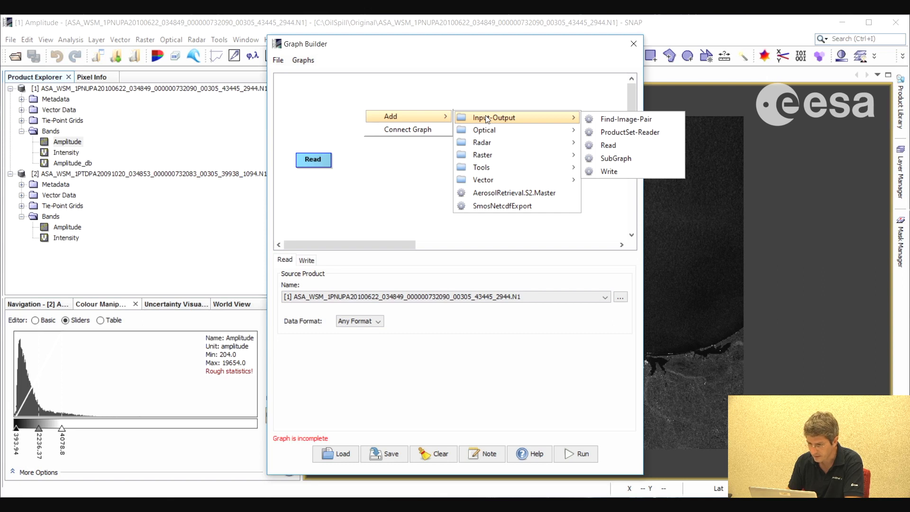
pyautogui.moveTo(522, 143)
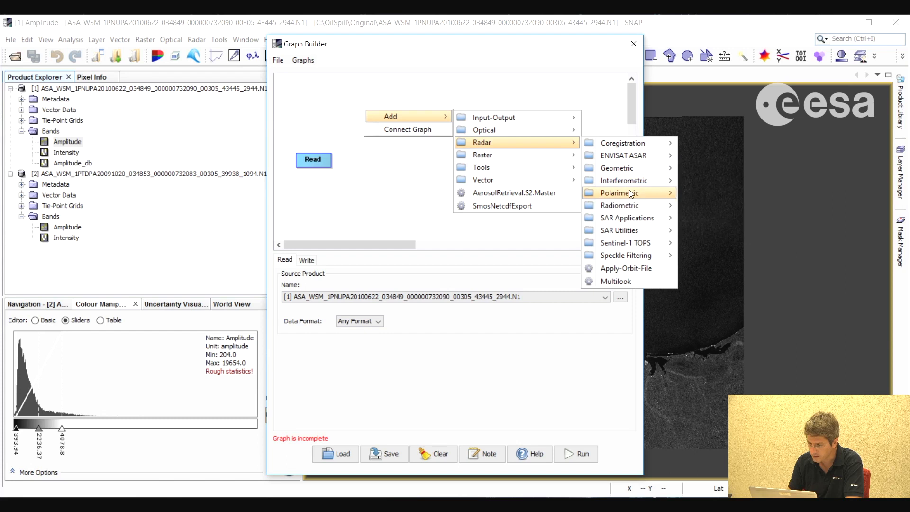
pyautogui.moveTo(629, 192)
pyautogui.moveTo(625, 209)
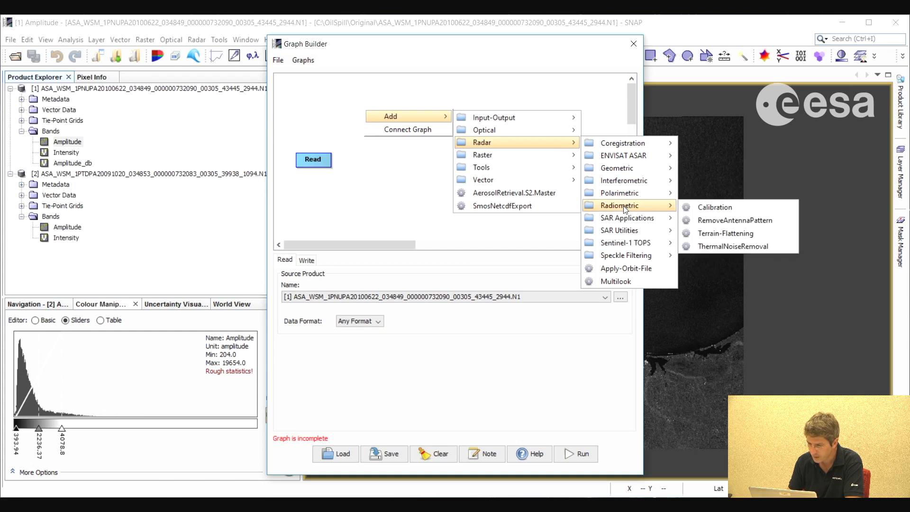
pyautogui.click(716, 209)
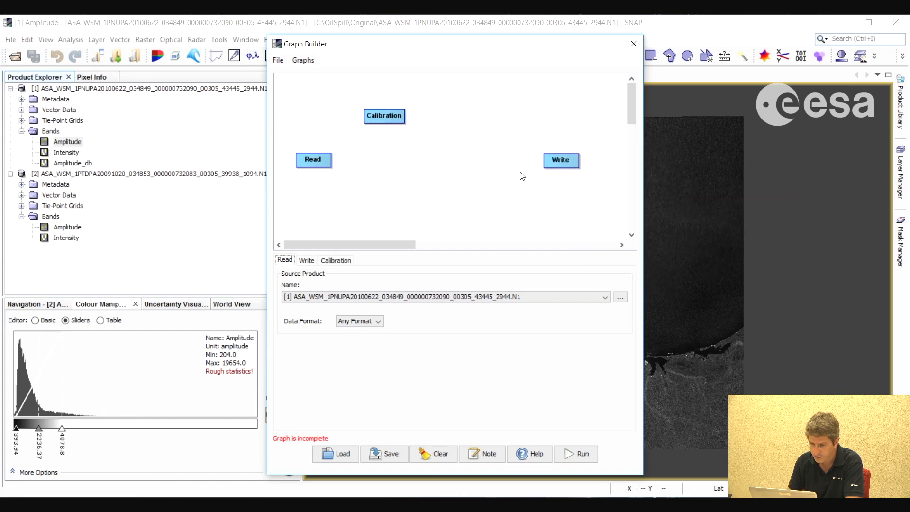
# Shift the Calibration node slightly closer to the Read node and set Calibration to save its output in dB
pyautogui.moveTo(402, 125); pyautogui.dragTo(388, 122)
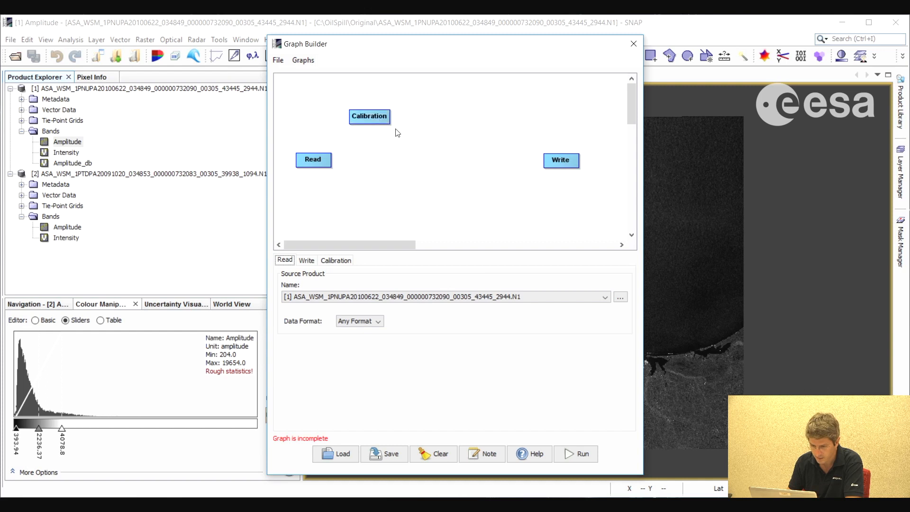
pyautogui.click(377, 122)
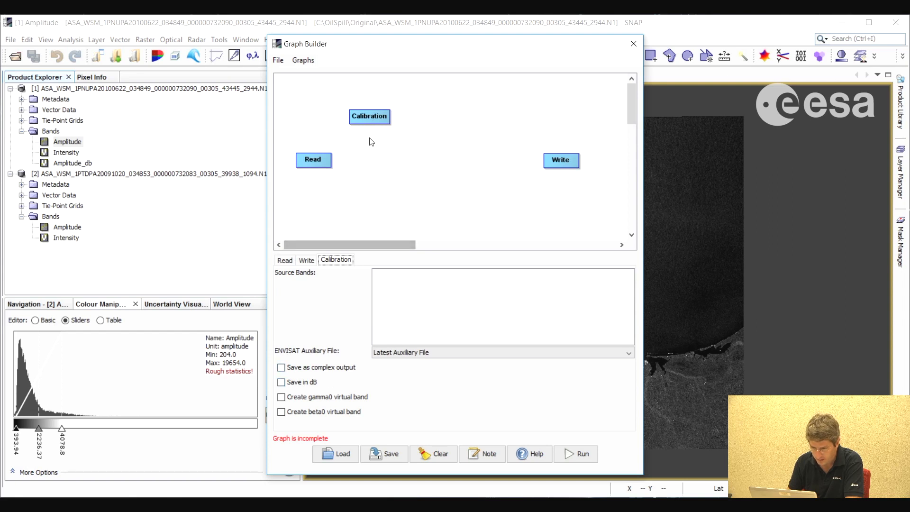
pyautogui.click(282, 383)
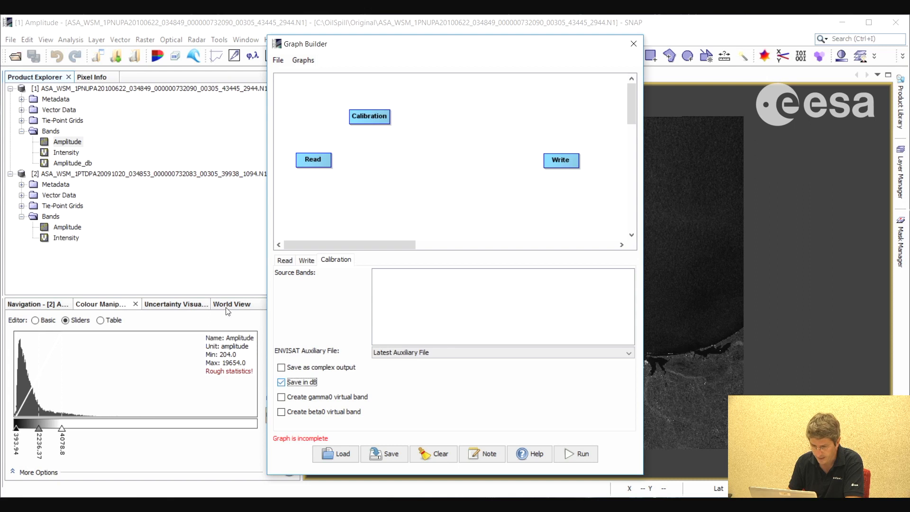
# Add a Multilook operator beside Calibration in the graph and set its number of range looks to 2
pyautogui.rightClick(344, 99)
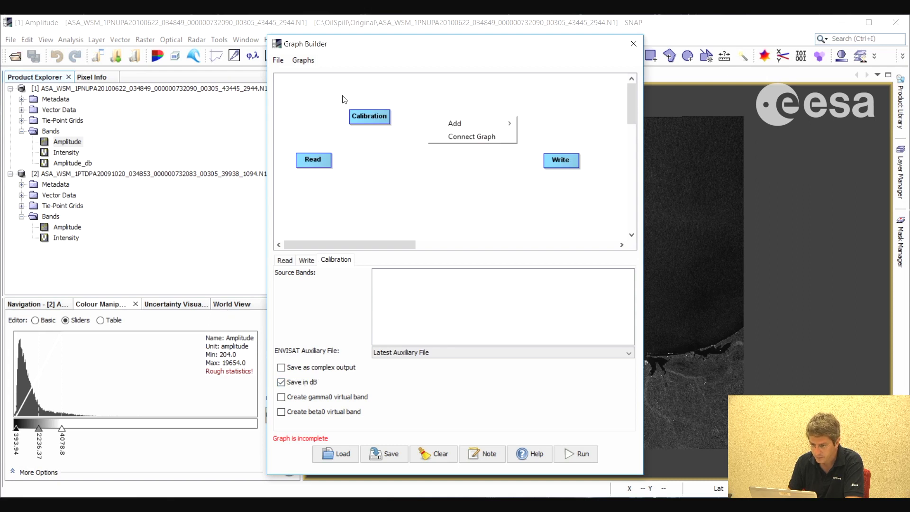
pyautogui.moveTo(453, 124)
pyautogui.moveTo(563, 131)
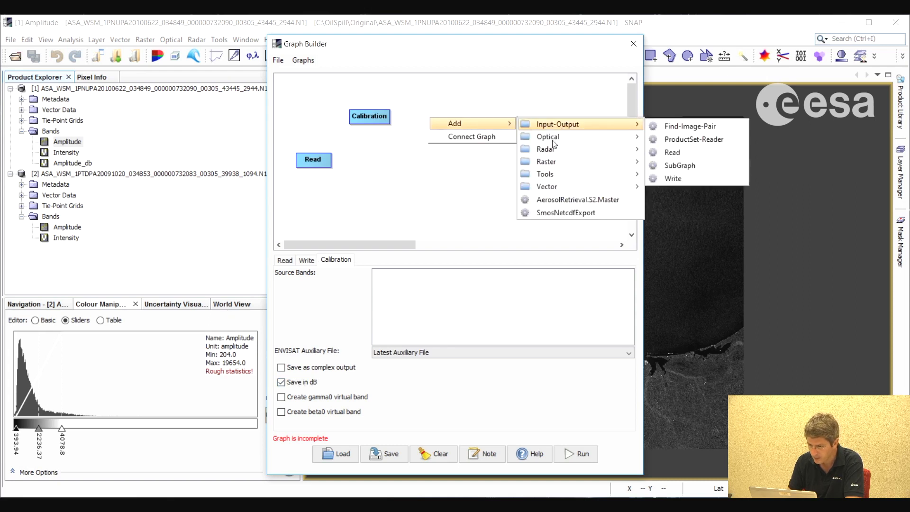
pyautogui.moveTo(559, 152)
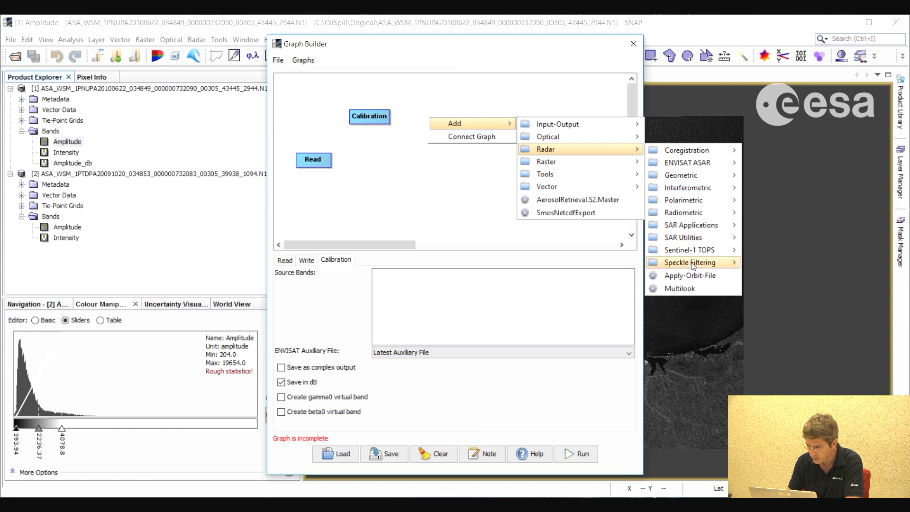
pyautogui.click(680, 288)
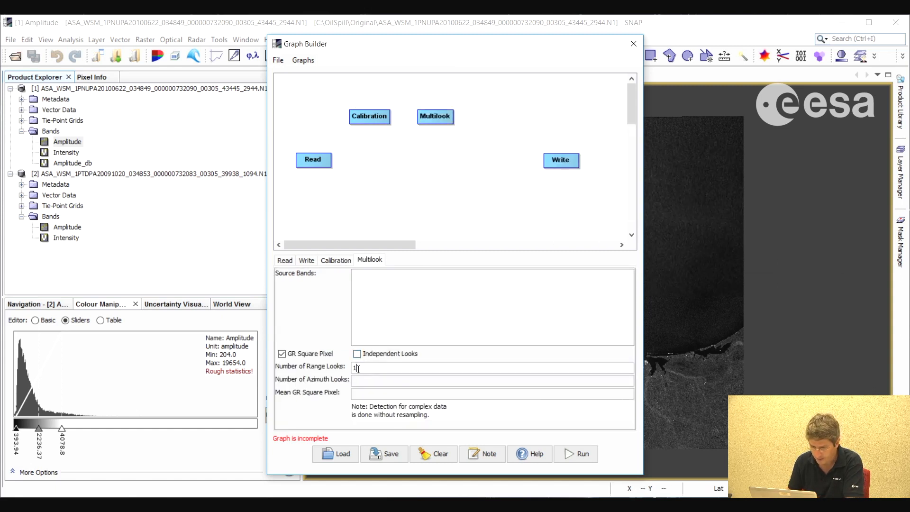
pyautogui.write('2')
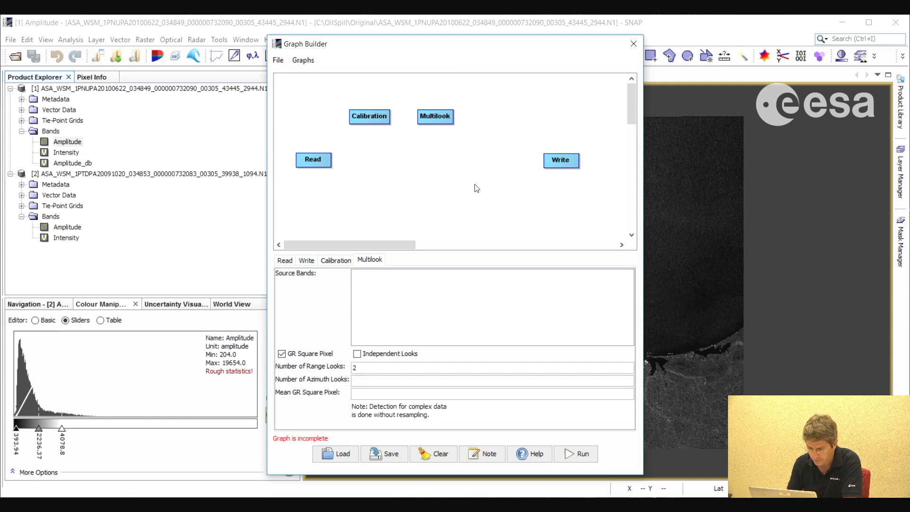
# Add an Ellipsoid-Correction-GG operator to the graph beside the Multilook node
pyautogui.rightClick(492, 115)
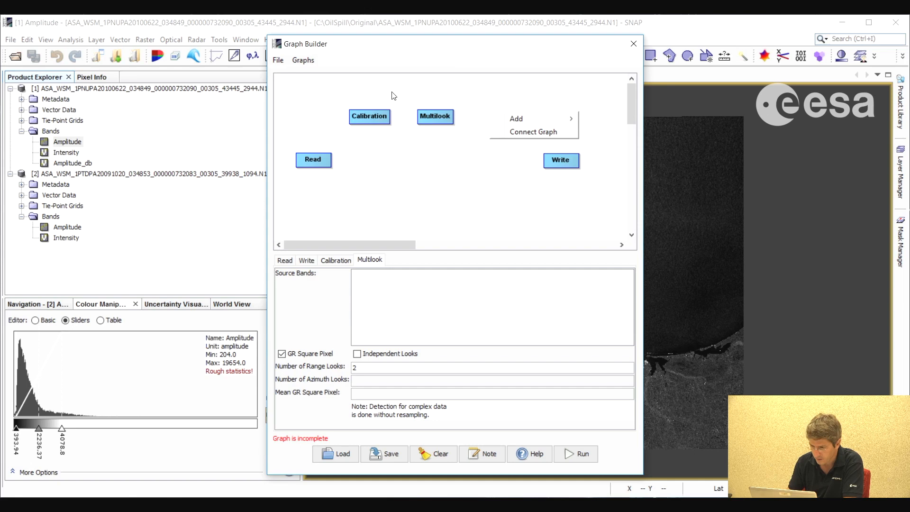
pyautogui.moveTo(525, 118)
pyautogui.moveTo(632, 144)
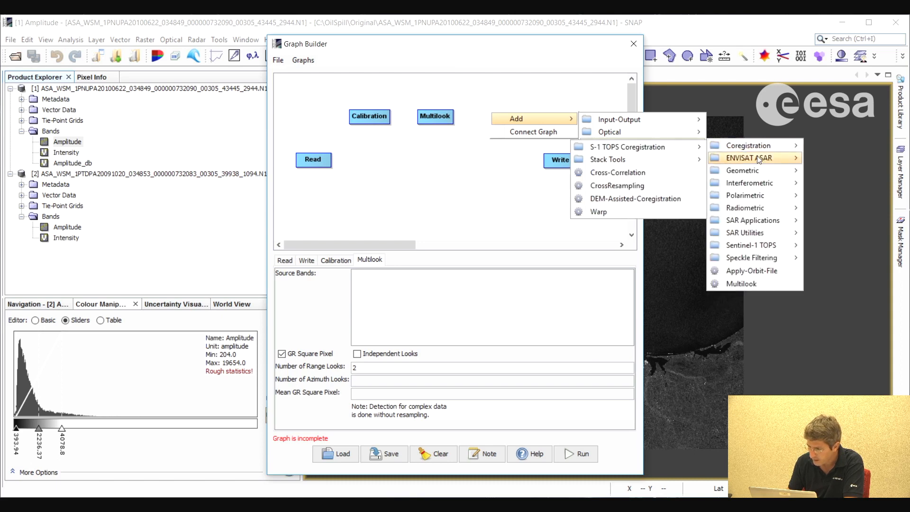
pyautogui.moveTo(764, 187)
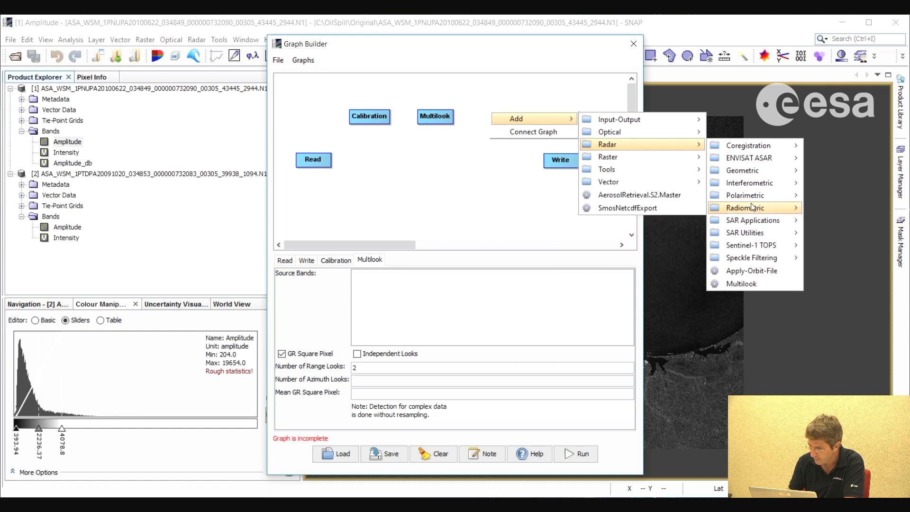
pyautogui.moveTo(749, 172)
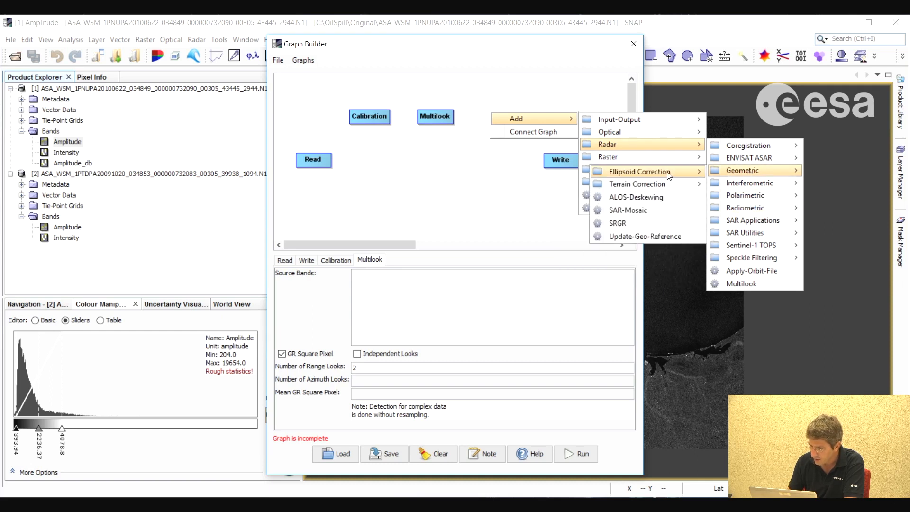
pyautogui.moveTo(635, 184)
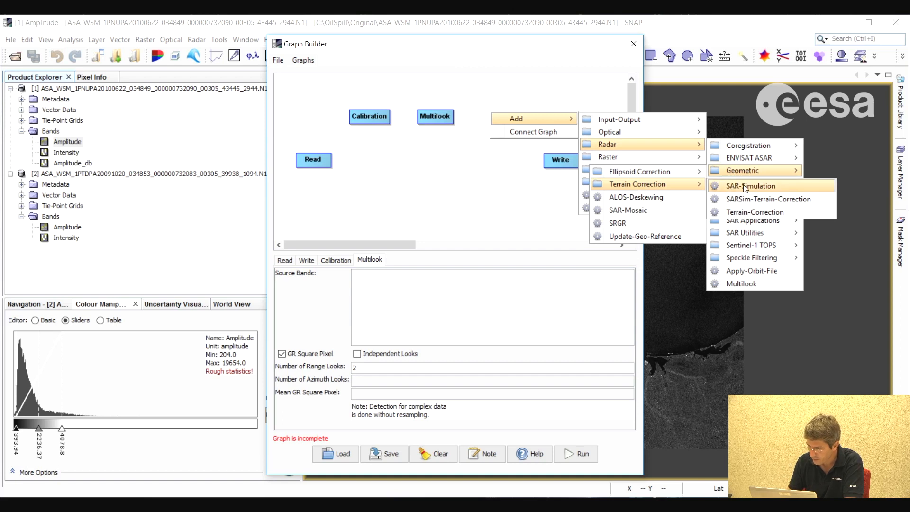
pyautogui.moveTo(677, 170)
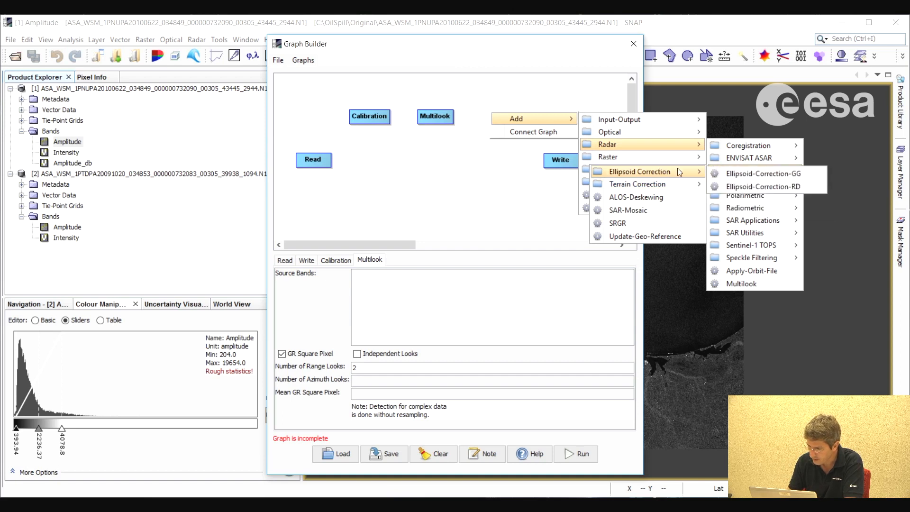
pyautogui.click(756, 174)
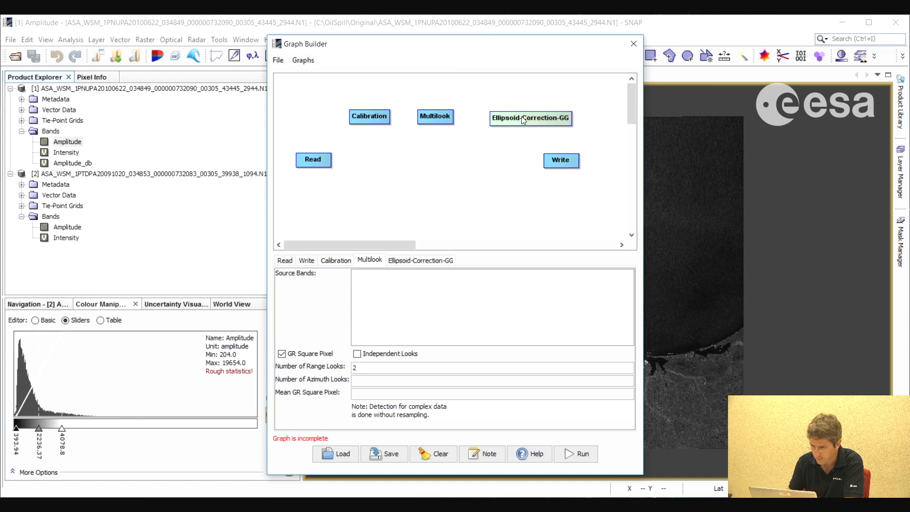
# Add a Land-Sea-Mask operator to the graph and place it below the Ellipsoid-Correction-GG node, near Write
pyautogui.moveTo(509, 116); pyautogui.dragTo(506, 117)
pyautogui.rightClick(435, 178)
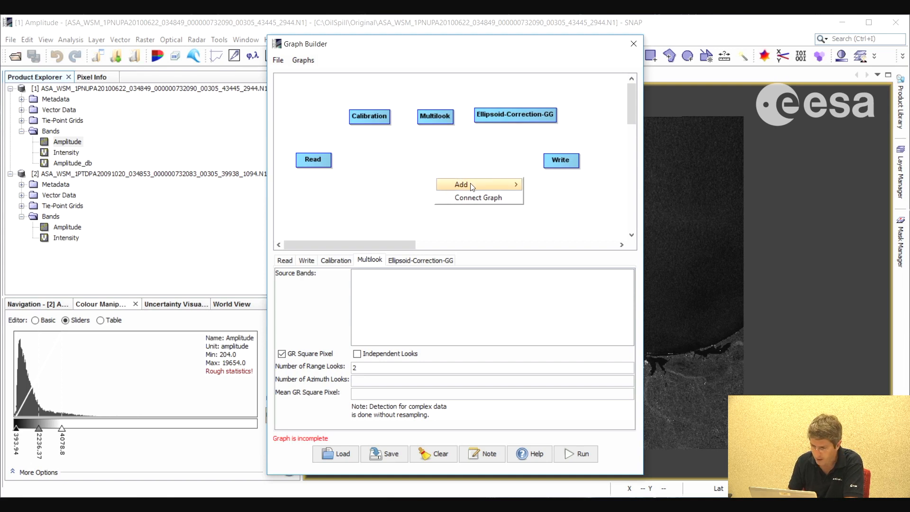
pyautogui.moveTo(470, 182)
pyautogui.moveTo(563, 202)
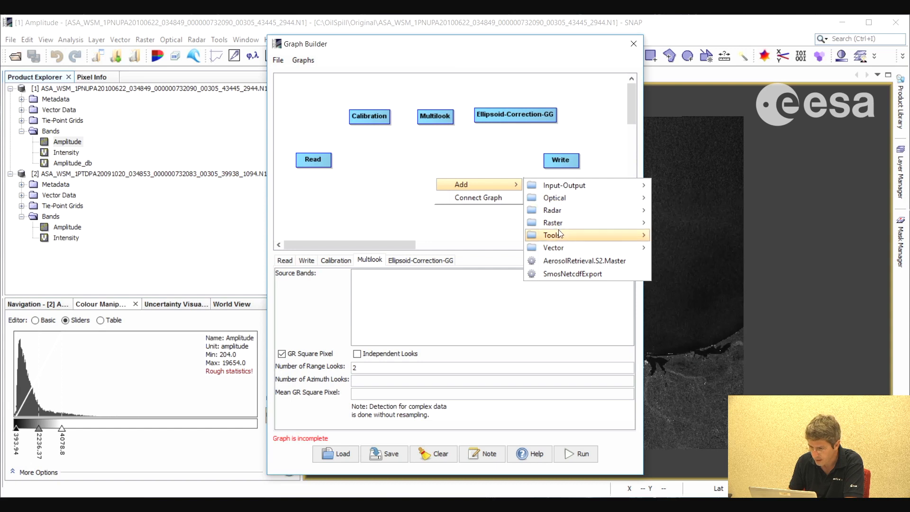
pyautogui.moveTo(570, 224)
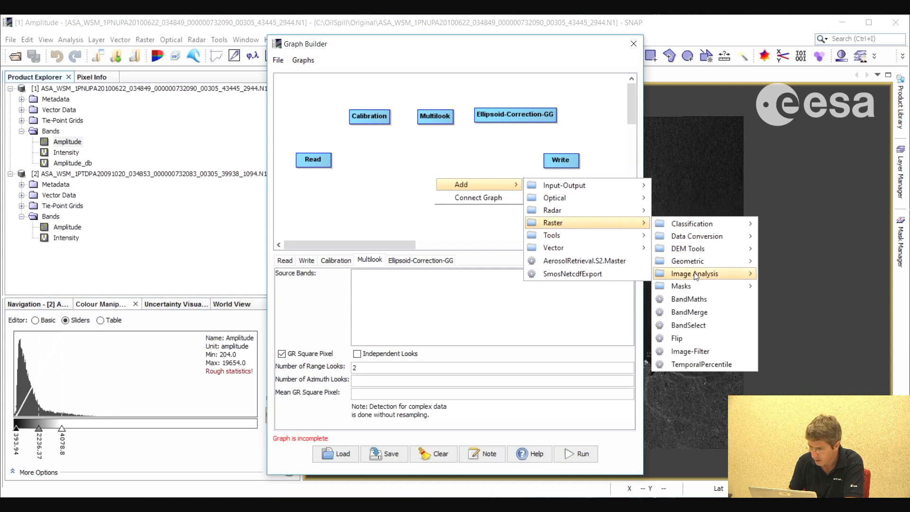
pyautogui.moveTo(739, 286)
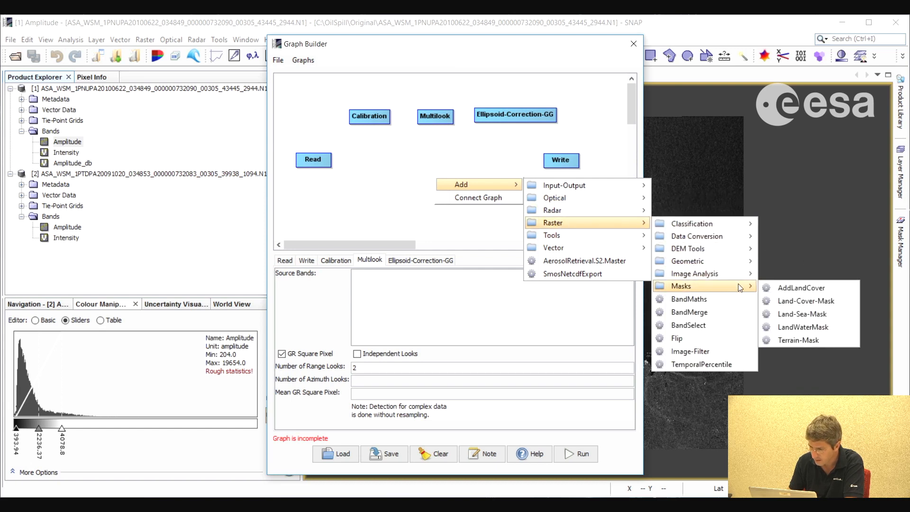
pyautogui.click(812, 314)
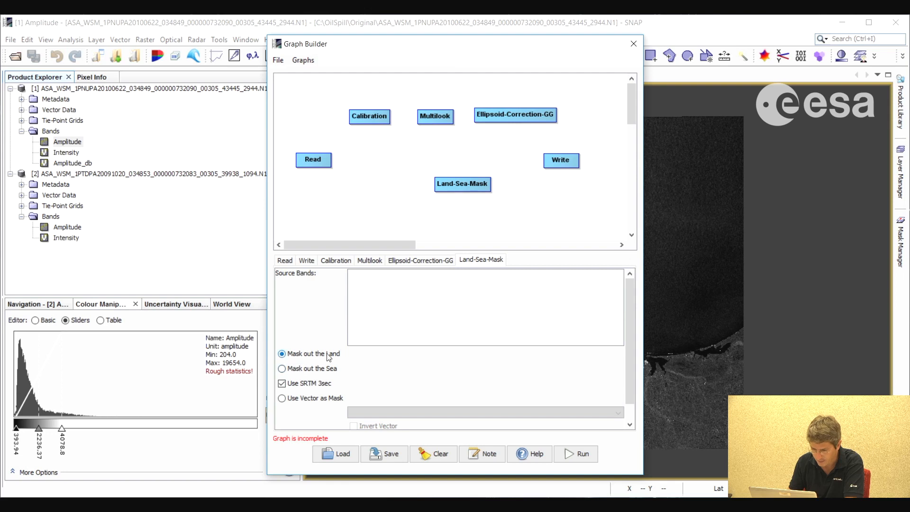
pyautogui.moveTo(472, 183); pyautogui.dragTo(490, 172)
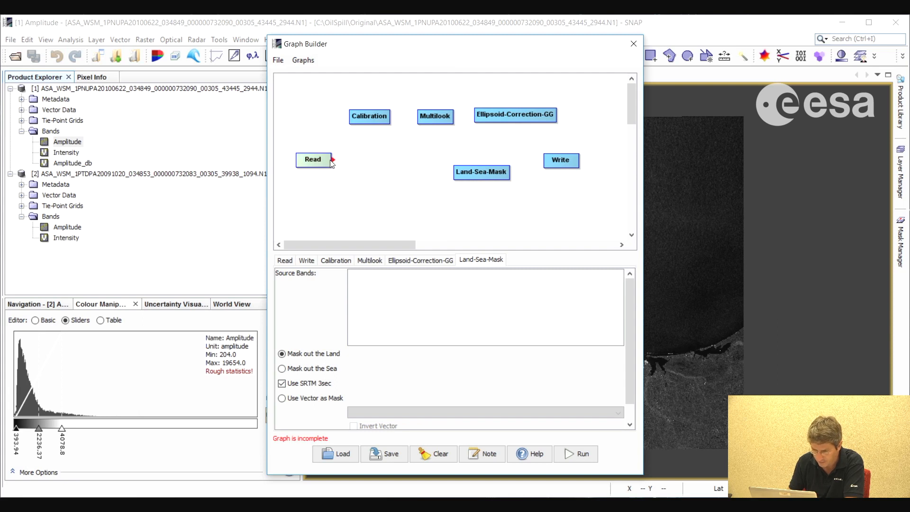
# Connect the graph nodes in the order Read, Calibration, Multilook, Ellipsoid-Correction-GG, Land-Sea-Mask and Write
pyautogui.moveTo(342, 160); pyautogui.dragTo(478, 117)
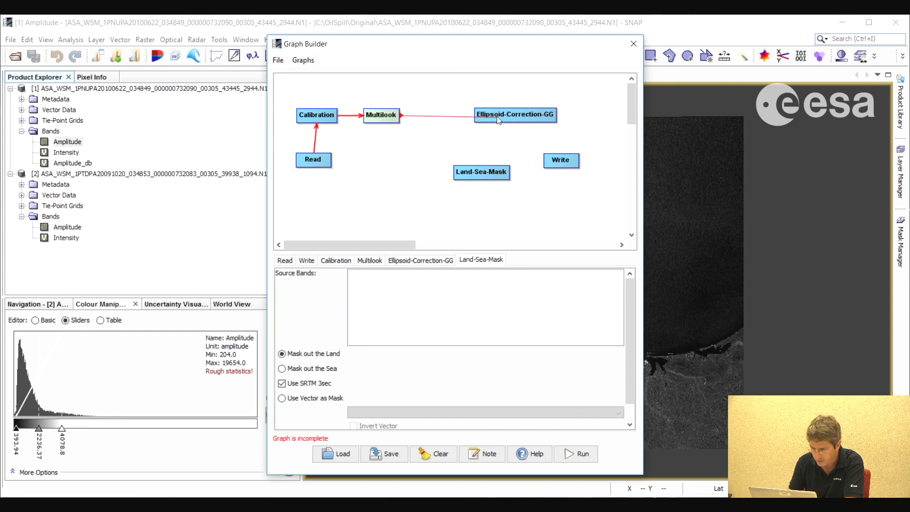
pyautogui.moveTo(557, 122); pyautogui.dragTo(570, 168)
pyautogui.moveTo(493, 173); pyautogui.dragTo(527, 170)
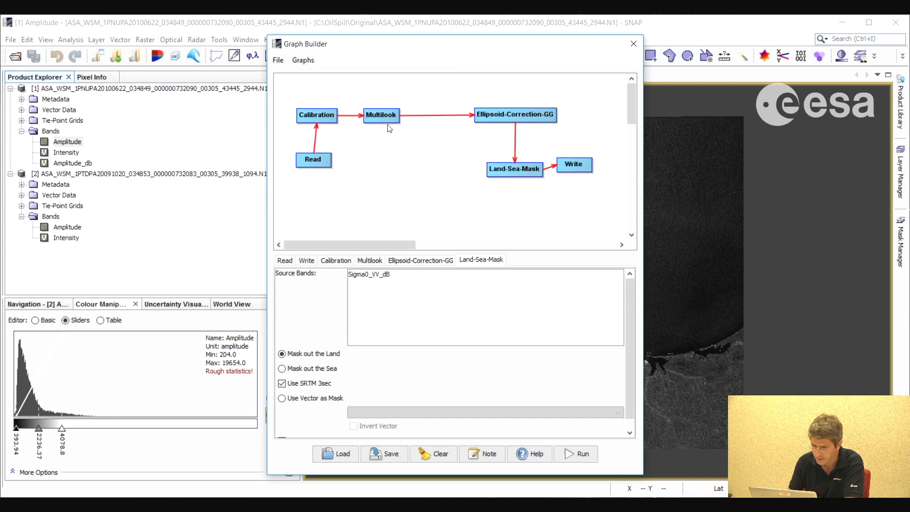
# Rearrange the connected nodes with Ellipsoid-Correction-GG under Multilook and Write above Land-Sea-Mask
pyautogui.moveTo(492, 115); pyautogui.dragTo(370, 164)
pyautogui.moveTo(507, 170); pyautogui.dragTo(488, 164)
pyautogui.moveTo(579, 166); pyautogui.dragTo(542, 111)
pyautogui.moveTo(495, 164); pyautogui.dragTo(538, 164)
pyautogui.moveTo(420, 165); pyautogui.dragTo(442, 169)
pyautogui.moveTo(389, 119); pyautogui.dragTo(424, 117)
pyautogui.moveTo(327, 154); pyautogui.dragTo(329, 162)
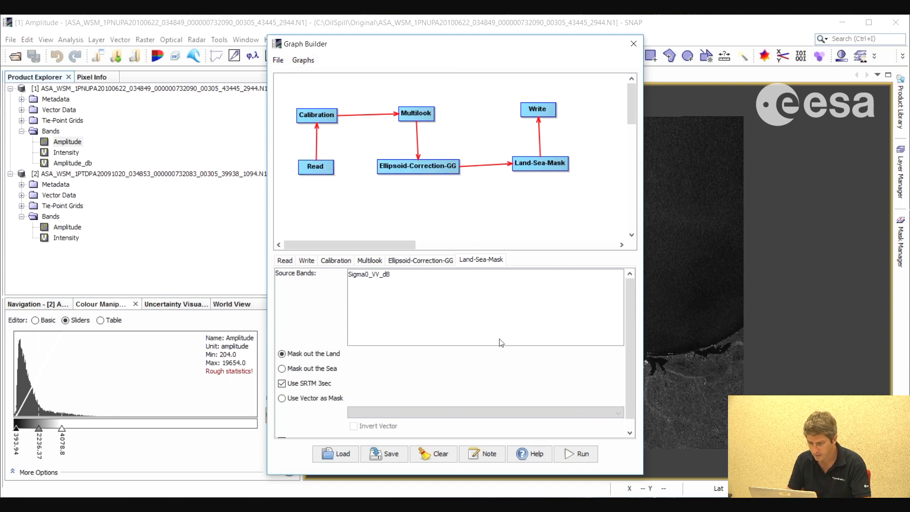
# Save the graph as OilSpill.xml in the out folder and close the Graph Builder
pyautogui.click(393, 455)
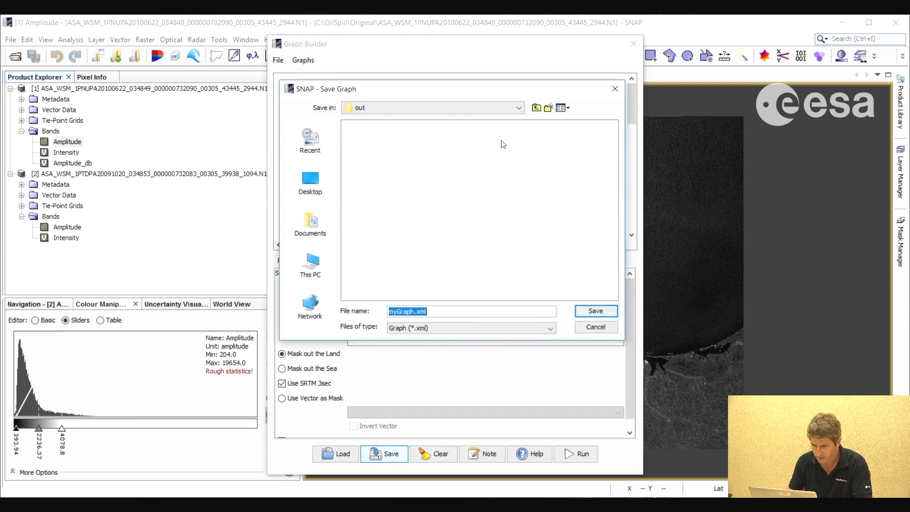
pyautogui.click(419, 311)
pyautogui.hotkey('shift', 'Home')
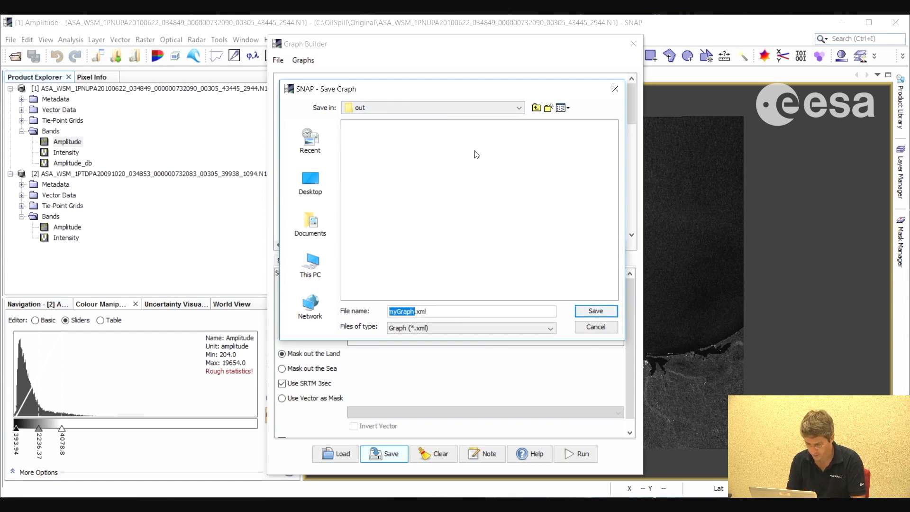
pyautogui.write('oilk')
pyautogui.press('BackSpace')
pyautogui.press('BackSpace')
pyautogui.press('BackSpace')
pyautogui.write('OilSpill')
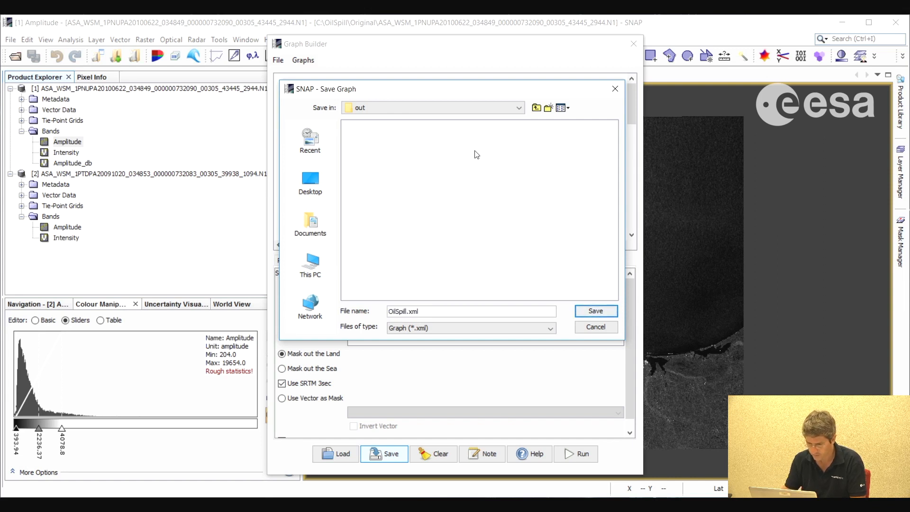
pyautogui.click(589, 311)
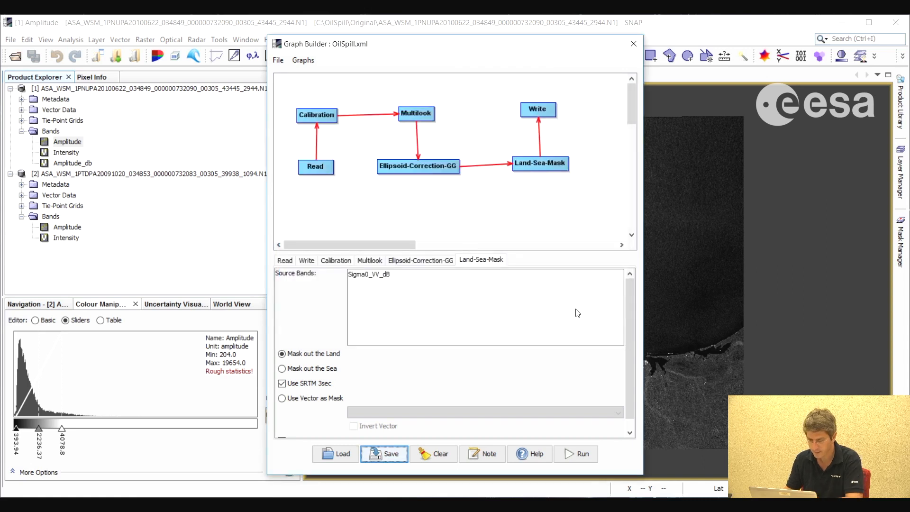
pyautogui.click(633, 43)
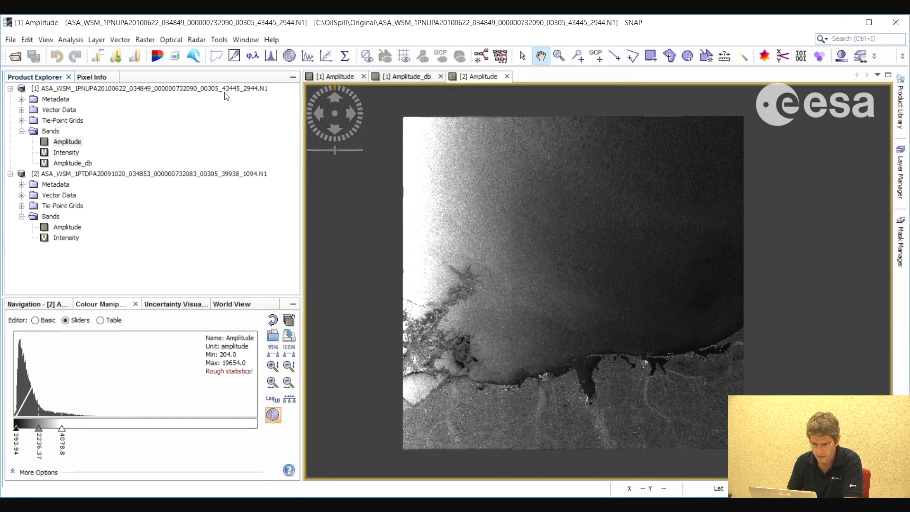
# Delete the Amplitude_db band from the June 2010 product
pyautogui.click(73, 164)
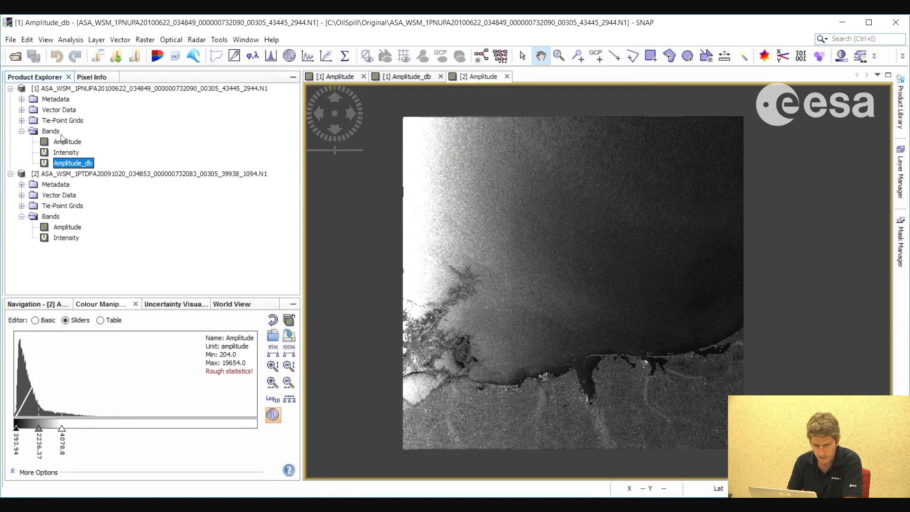
pyautogui.hotkey('shift', 'F10')
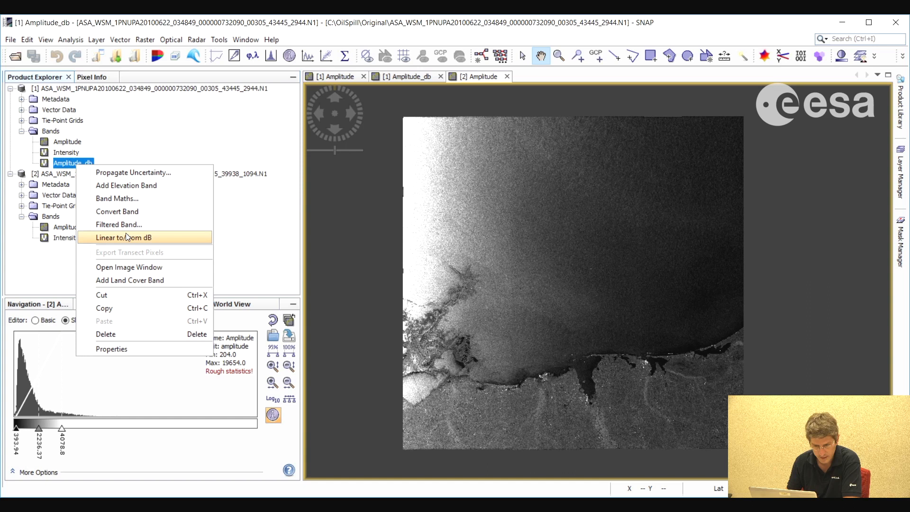
pyautogui.click(110, 334)
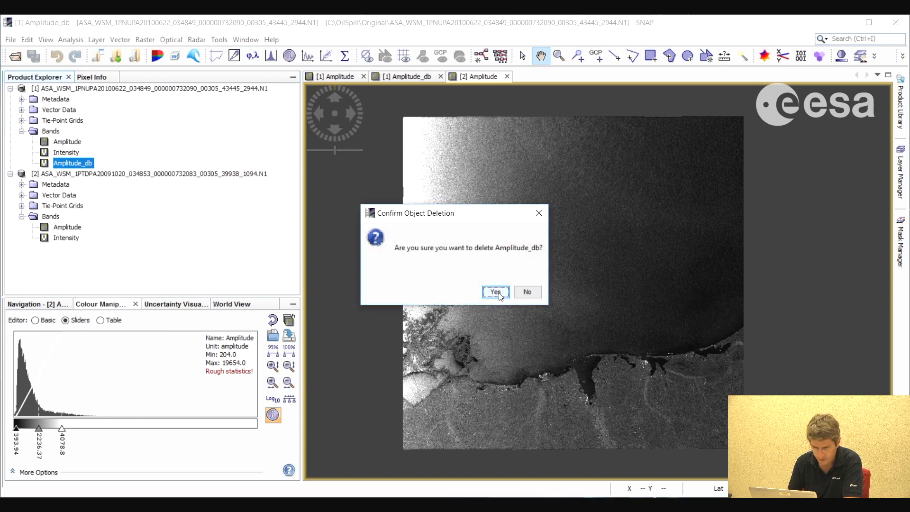
pyautogui.click(495, 292)
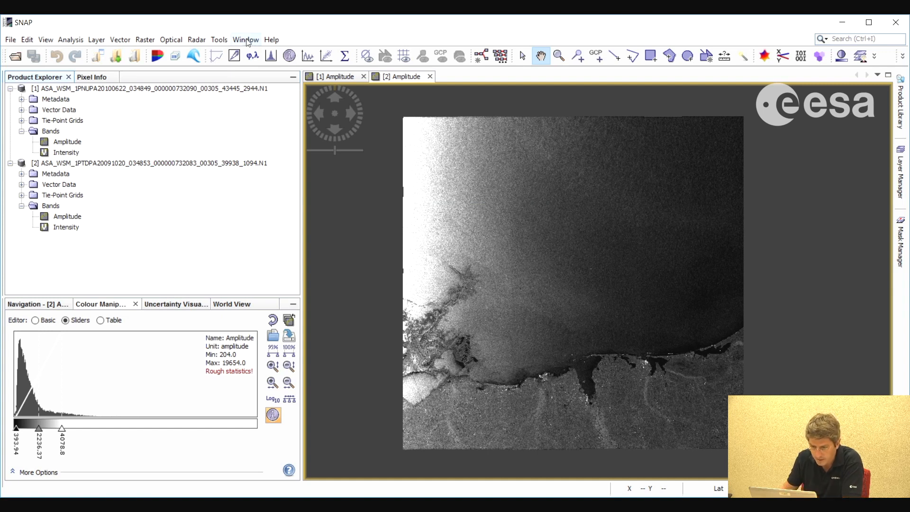
# Start Batch Processing and add both opened ASAR products to its input list
pyautogui.click(221, 41)
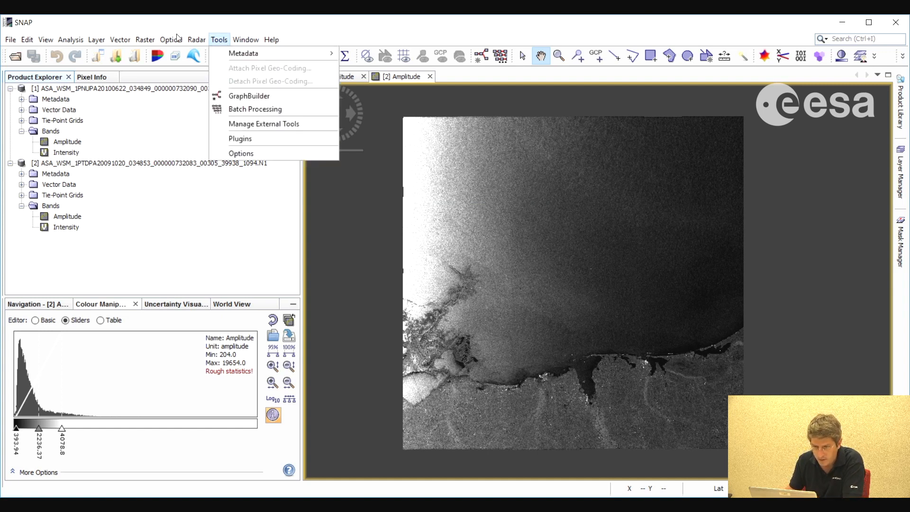
pyautogui.press('Return')
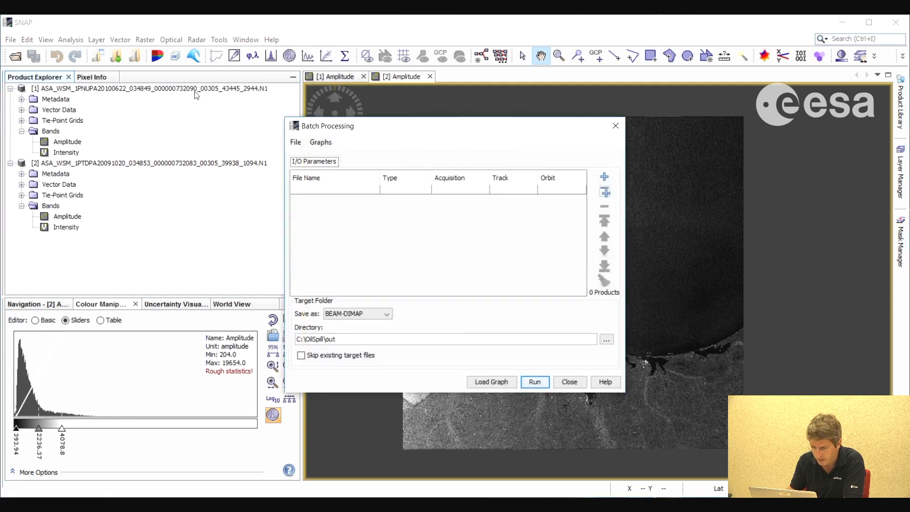
pyautogui.click(609, 193)
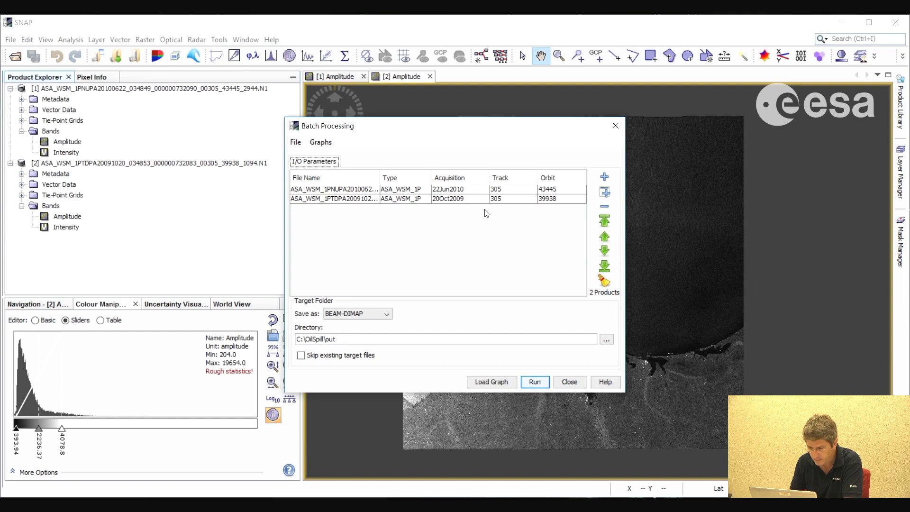
# Load the OilSpill.xml graph from C:\OilSpill\out into the batch processing
pyautogui.click(495, 383)
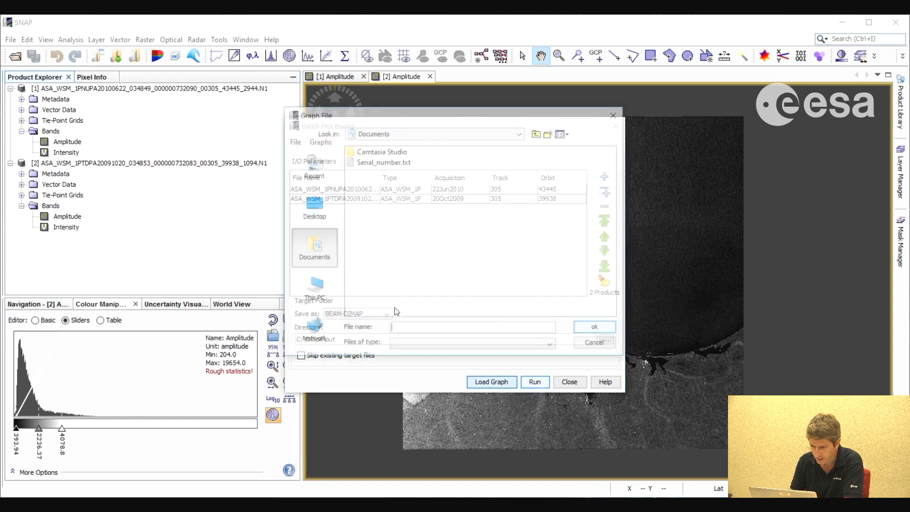
pyautogui.click(445, 136)
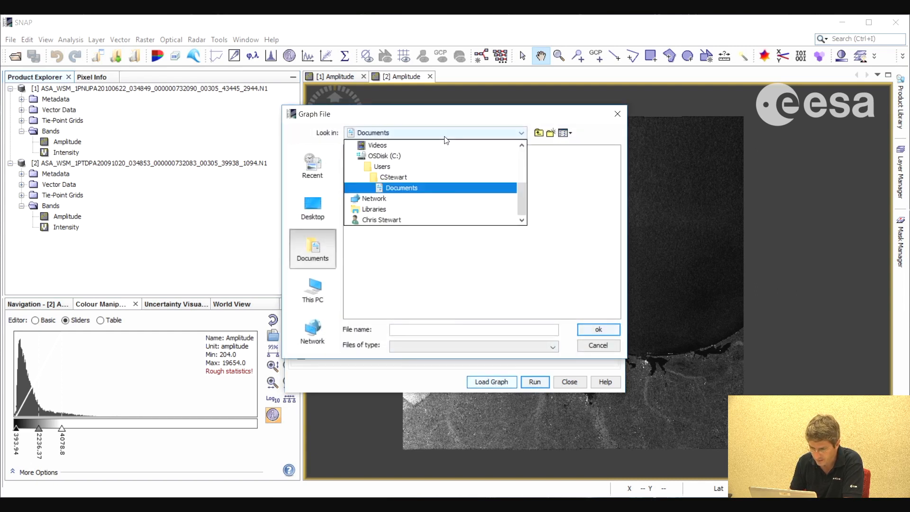
pyautogui.click(384, 156)
pyautogui.press('o')
pyautogui.doubleClick(373, 213)
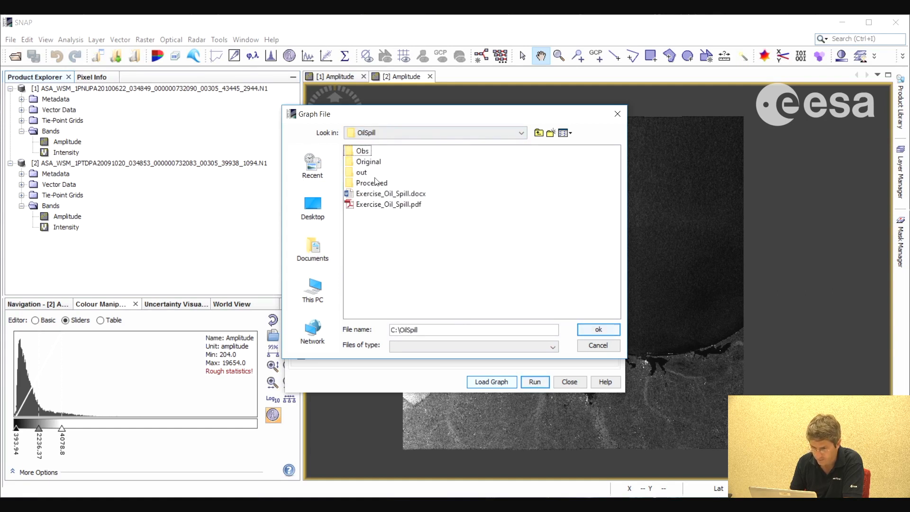
pyautogui.doubleClick(361, 172)
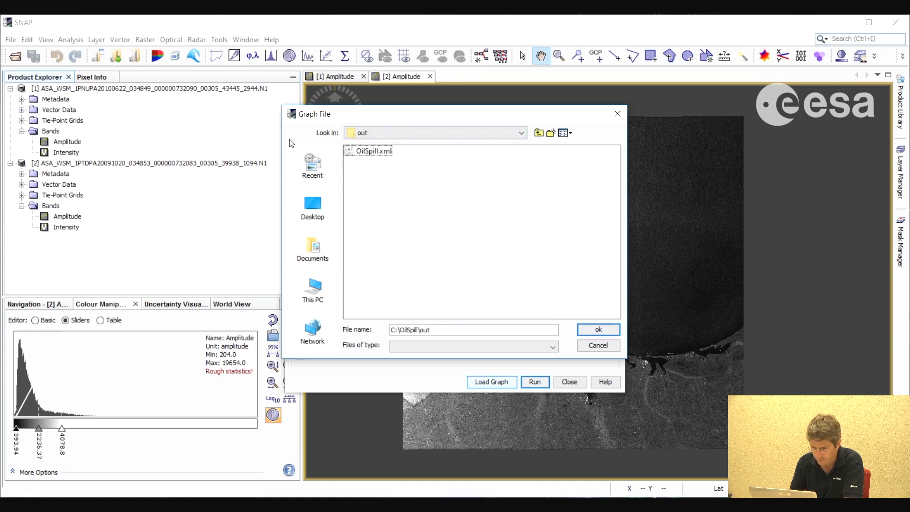
pyautogui.click(373, 151)
pyautogui.click(598, 329)
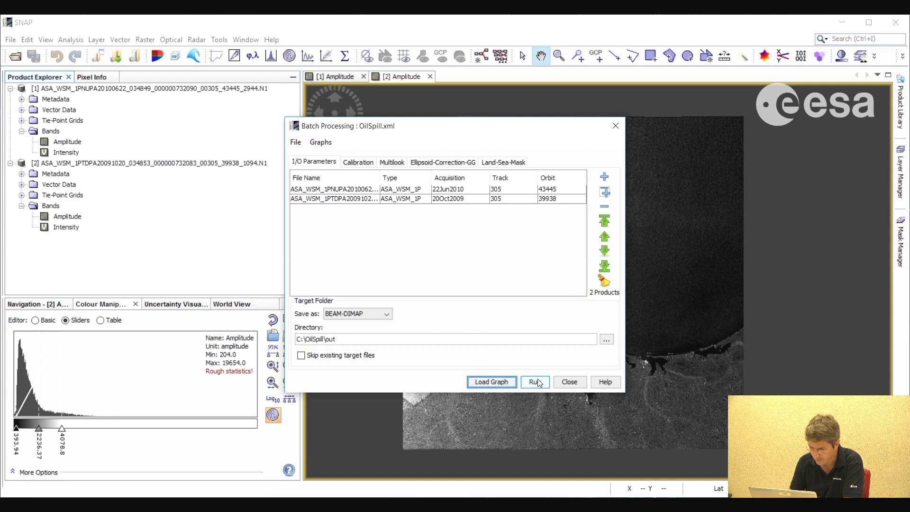
# Select C:\OilSpill\out as the target directory, run the batch processing on both products and close its dialog
pyautogui.click(607, 339)
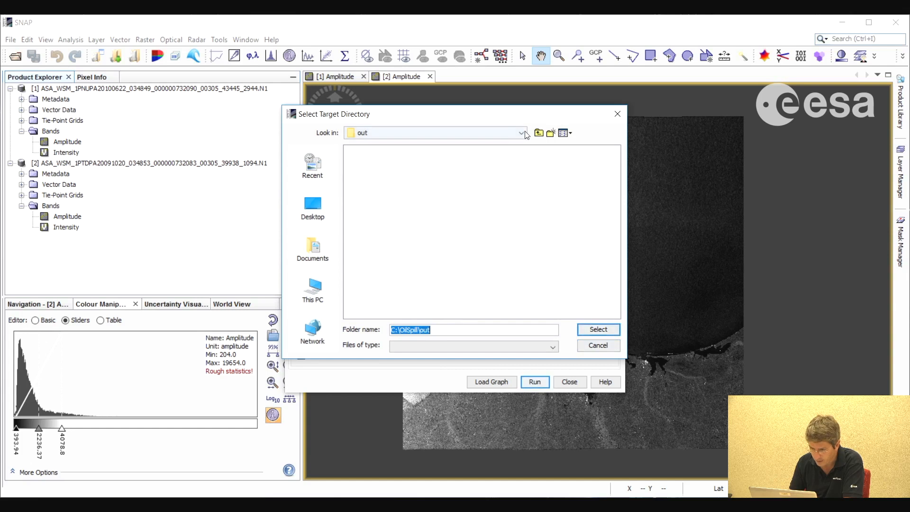
pyautogui.click(588, 331)
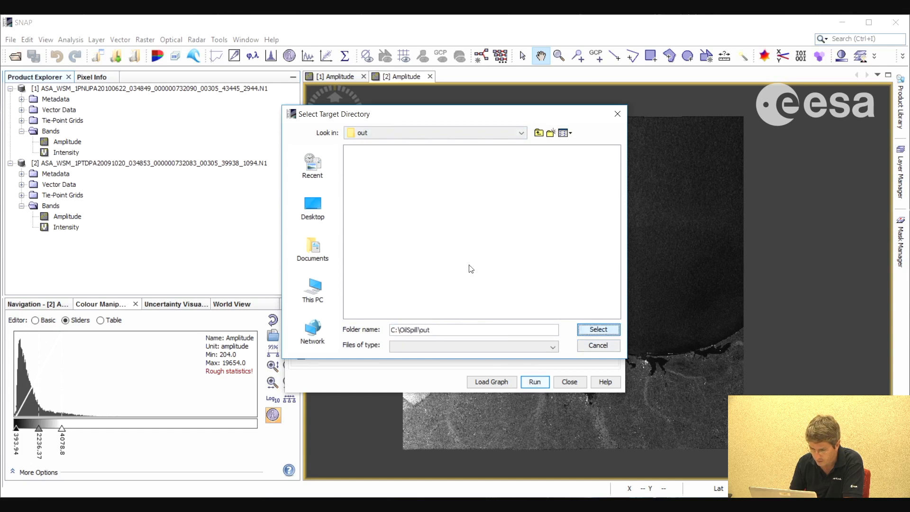
pyautogui.click(535, 383)
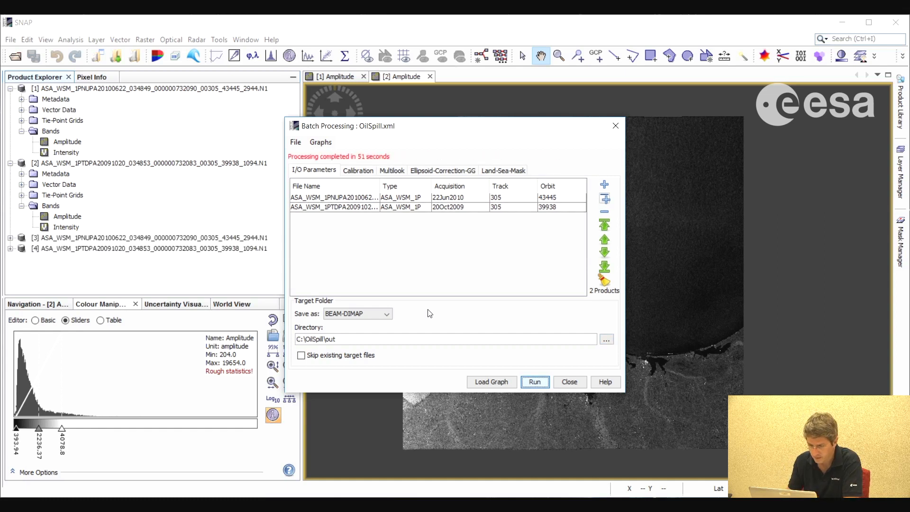
pyautogui.click(568, 384)
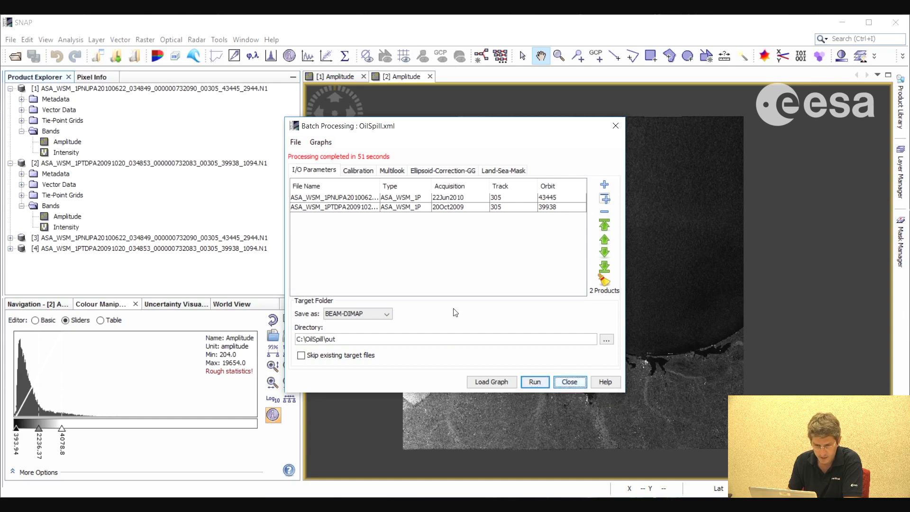
# Close the two original ASAR products, [1] and [2], without saving the changes
pyautogui.click(94, 241)
pyautogui.click(95, 249)
pyautogui.click(107, 165)
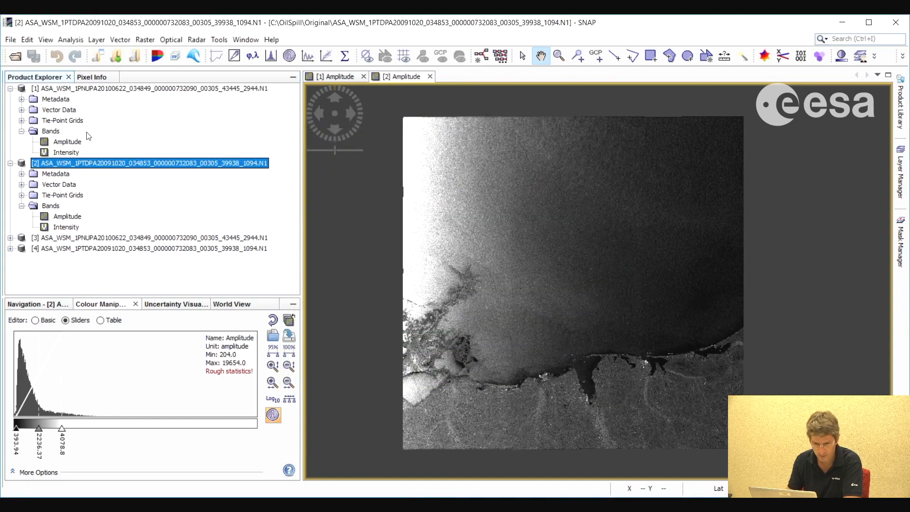
pyautogui.keyDown('ctrl'); pyautogui.click(123, 89); pyautogui.keyUp('ctrl')
pyautogui.rightClick(122, 88)
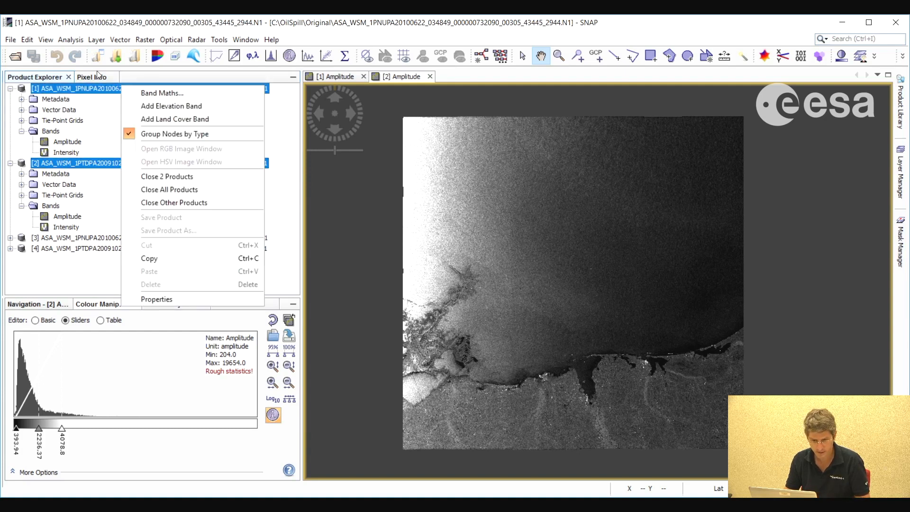
pyautogui.click(173, 176)
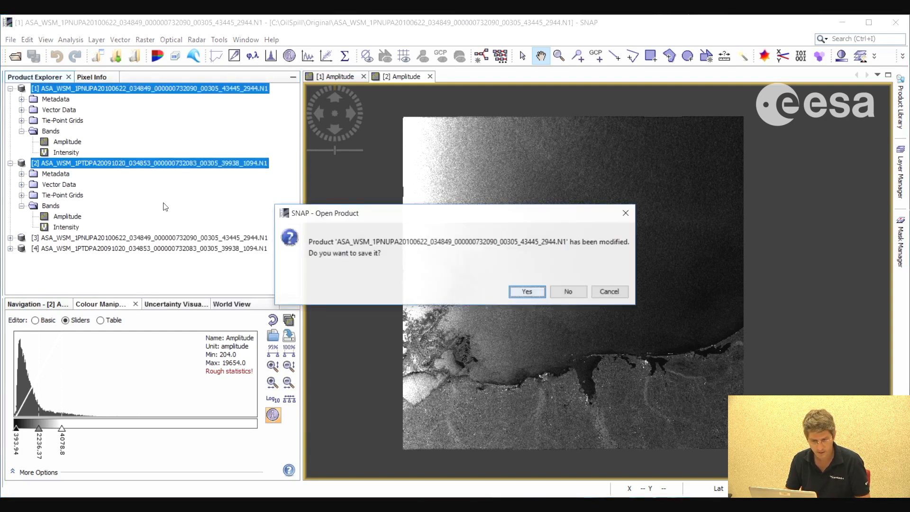
pyautogui.click(569, 293)
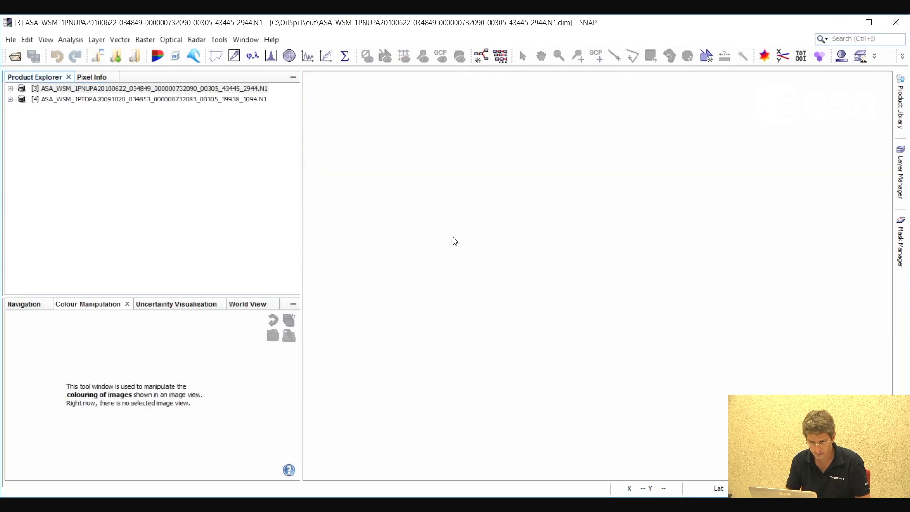
# Open the Sigma0_VV_dB band of product [3], the 2010 scene, and view the whole image
pyautogui.click(10, 88)
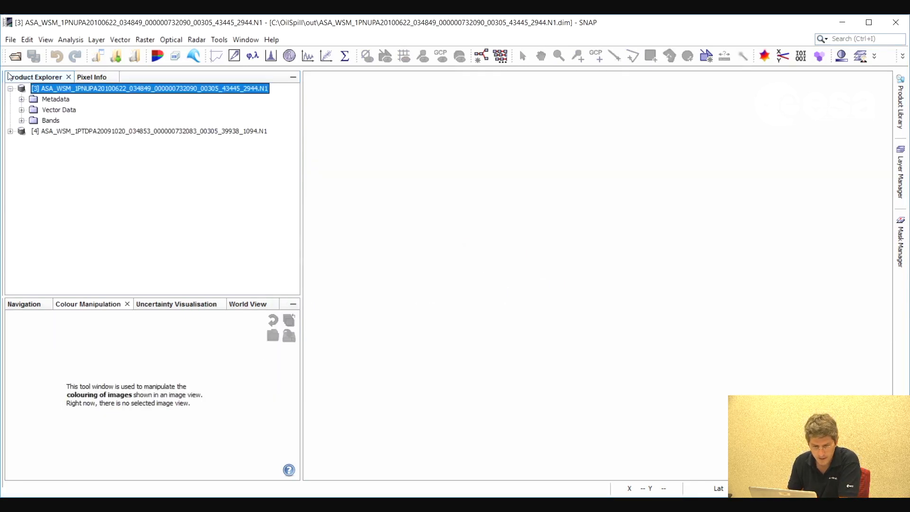
pyautogui.click(21, 120)
pyautogui.doubleClick(71, 131)
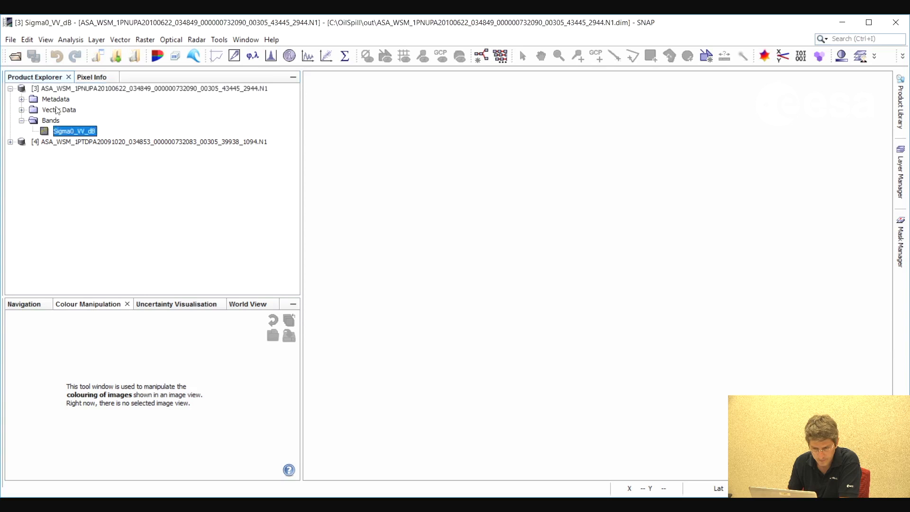
pyautogui.moveTo(587, 296); pyautogui.dragTo(552, 277)
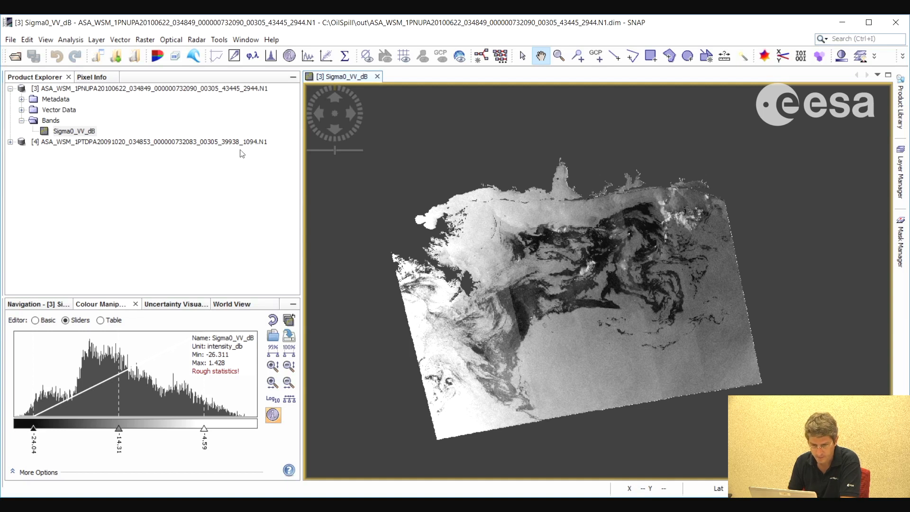
# Open the Sigma0_VV_dB band of product [4], the 2009 scene, and view the whole image
pyautogui.click(80, 76)
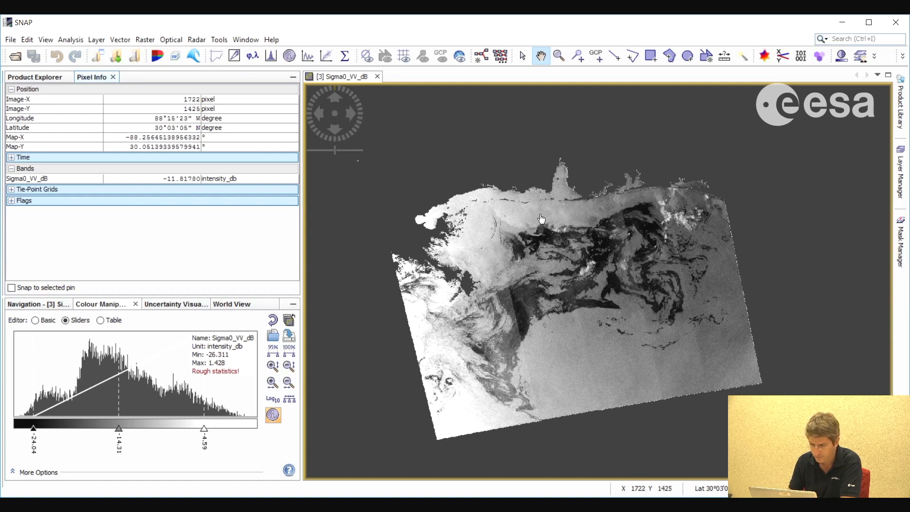
pyautogui.click(38, 78)
pyautogui.click(10, 142)
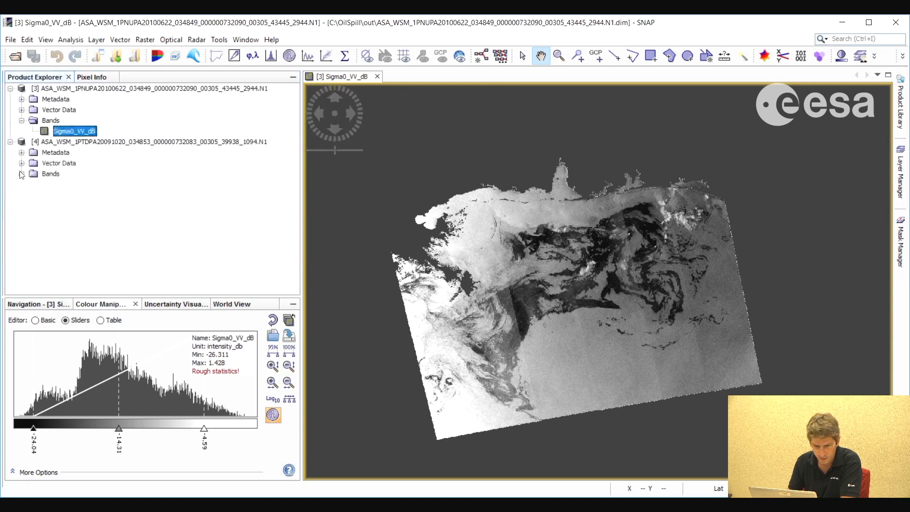
pyautogui.doubleClick(66, 186)
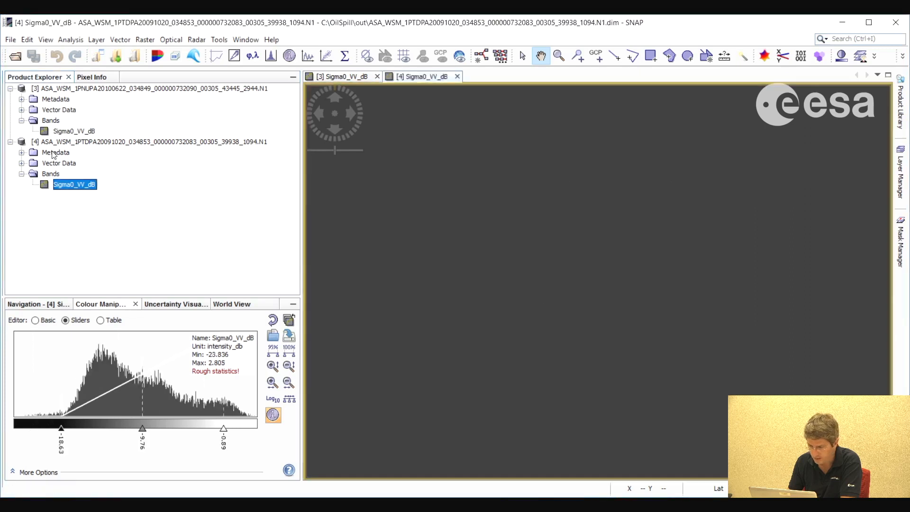
pyautogui.moveTo(655, 302); pyautogui.dragTo(626, 296)
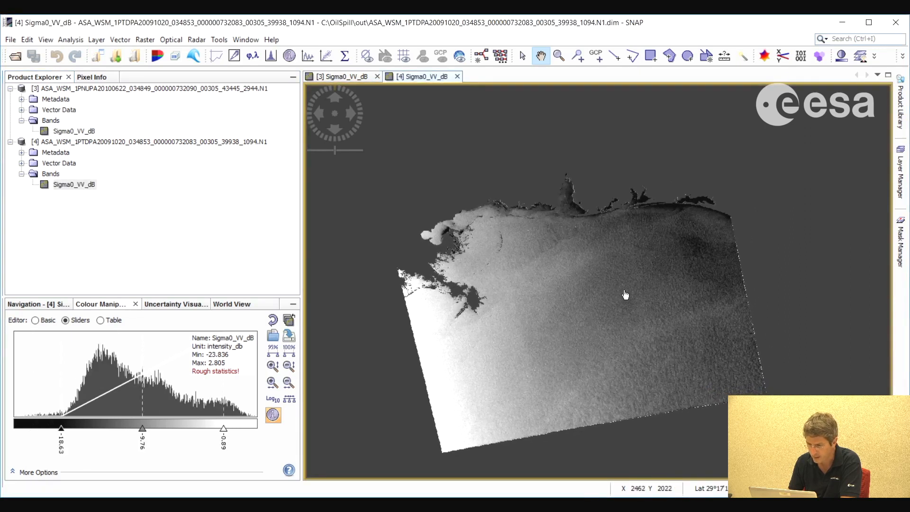
# Return to the Sigma0_VV_dB image of product [3] and show the pixel information
pyautogui.click(141, 90)
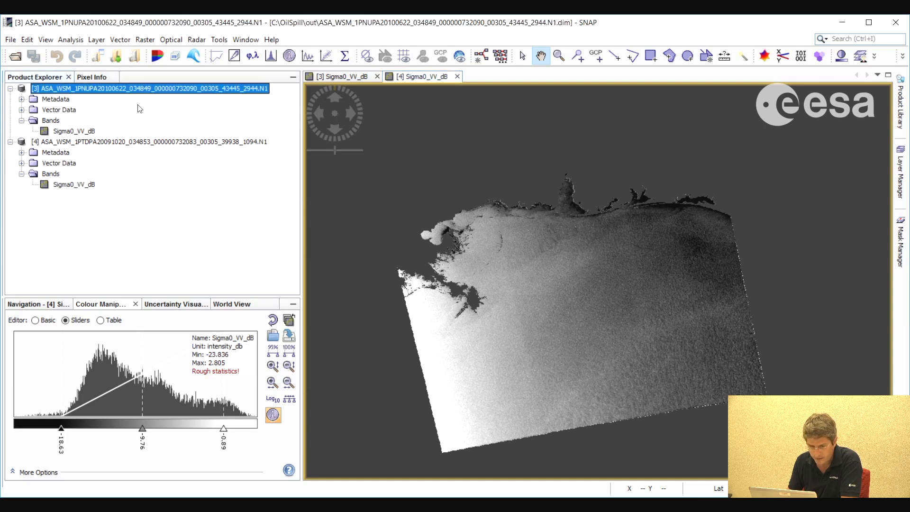
pyautogui.click(74, 131)
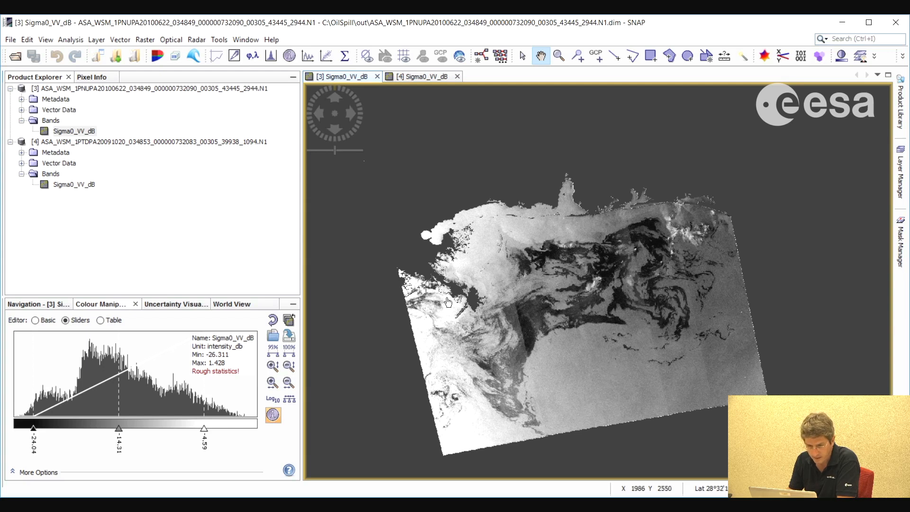
pyautogui.click(91, 77)
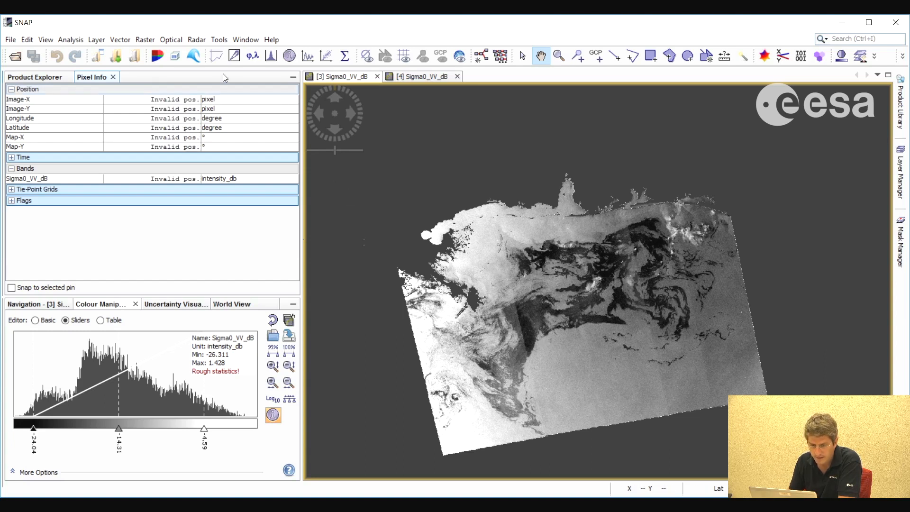
# Start a Band Maths band for product [3] and name it threshold_minus20
pyautogui.click(145, 40)
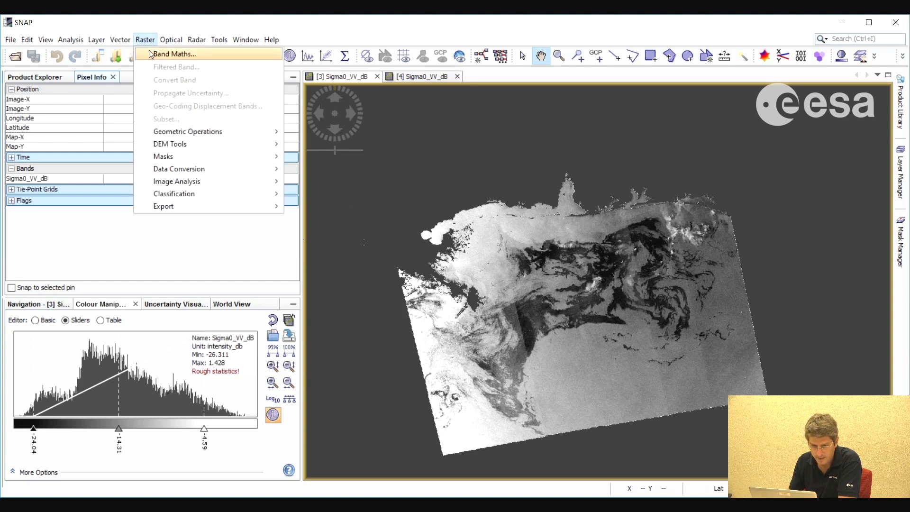
pyautogui.press('Return')
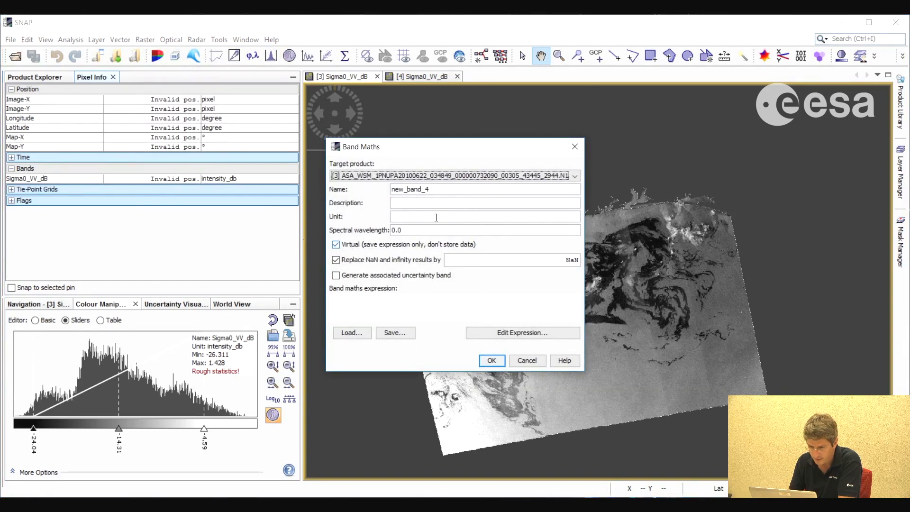
pyautogui.moveTo(442, 193); pyautogui.dragTo(382, 185)
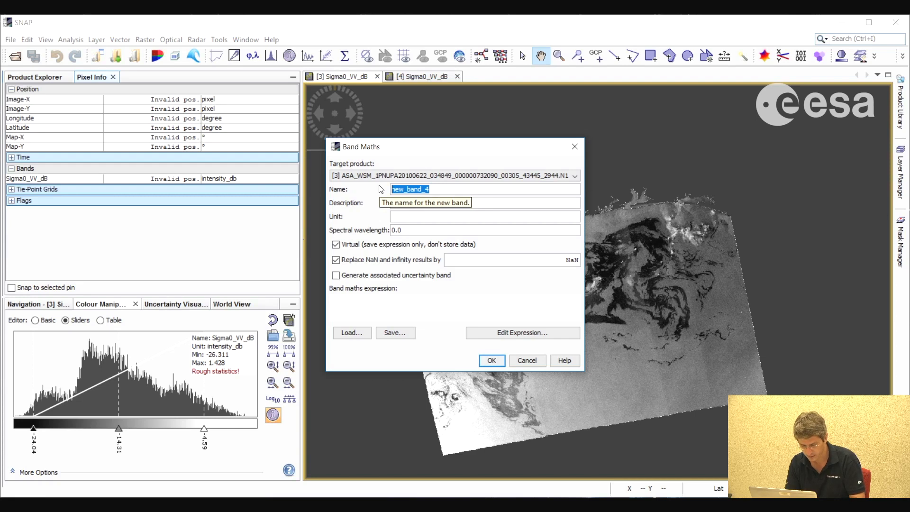
pyautogui.write('threshol')
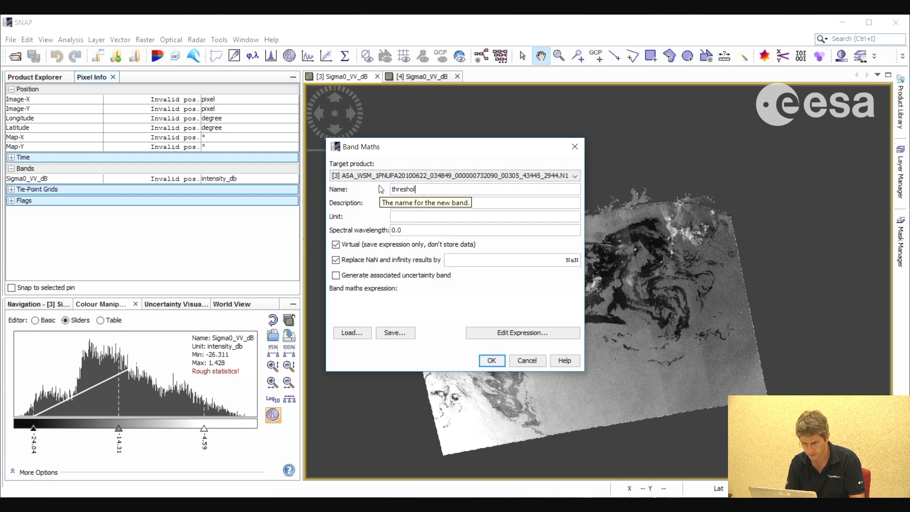
pyautogui.write('d')
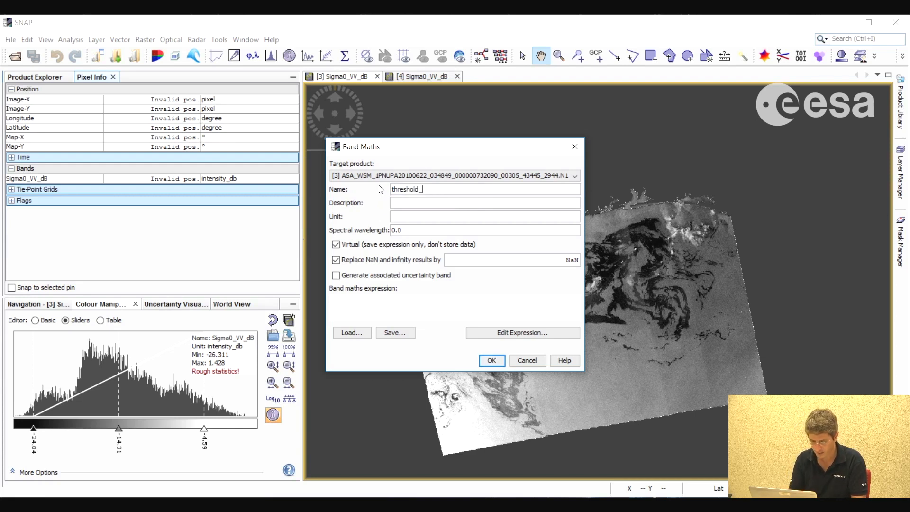
pyautogui.write('_20')
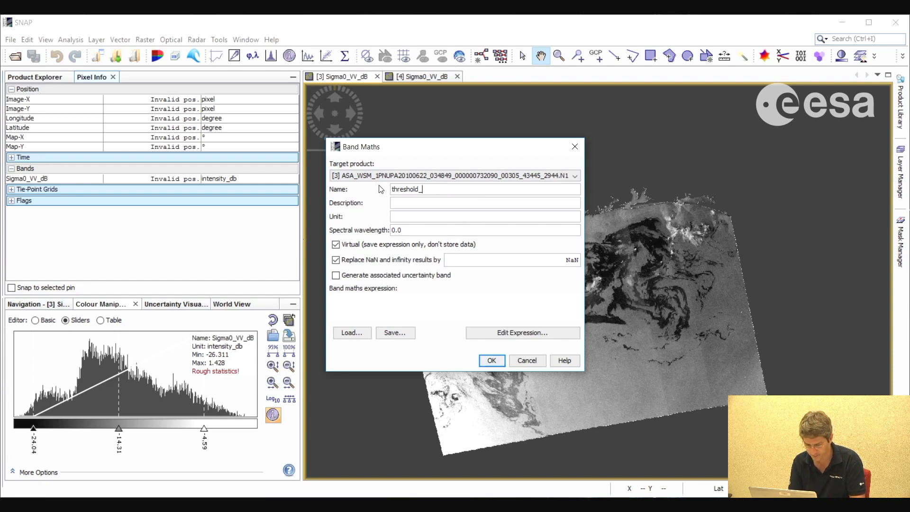
pyautogui.write('min')
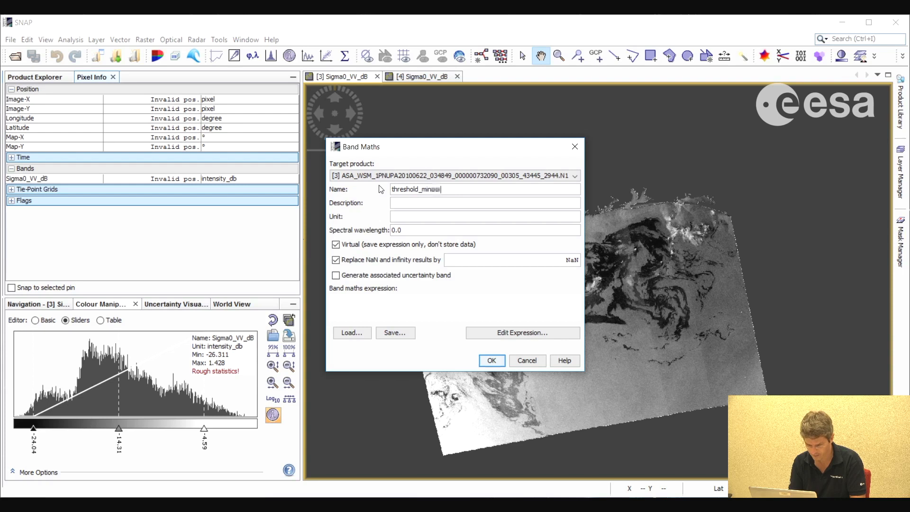
pyautogui.write('us20')
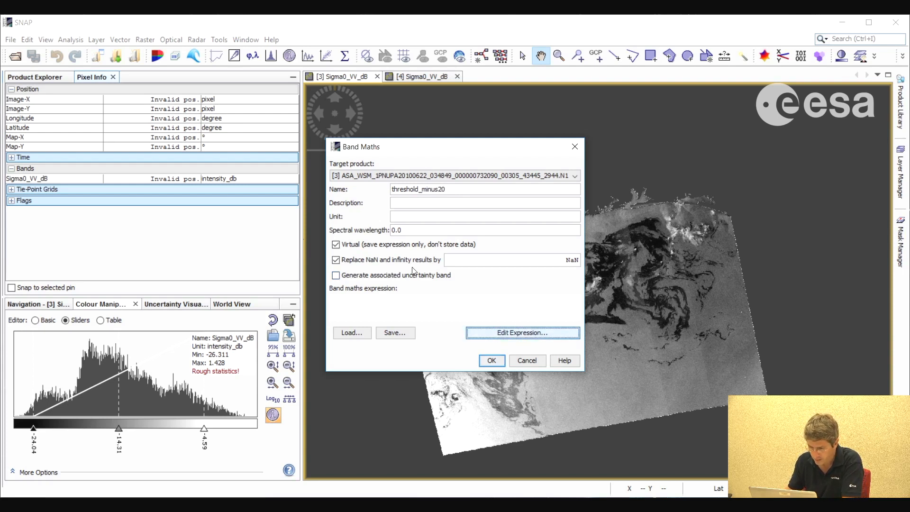
# Define the band expression as Sigma0_VV_dB < -20 and create the virtual band
pyautogui.click(521, 332)
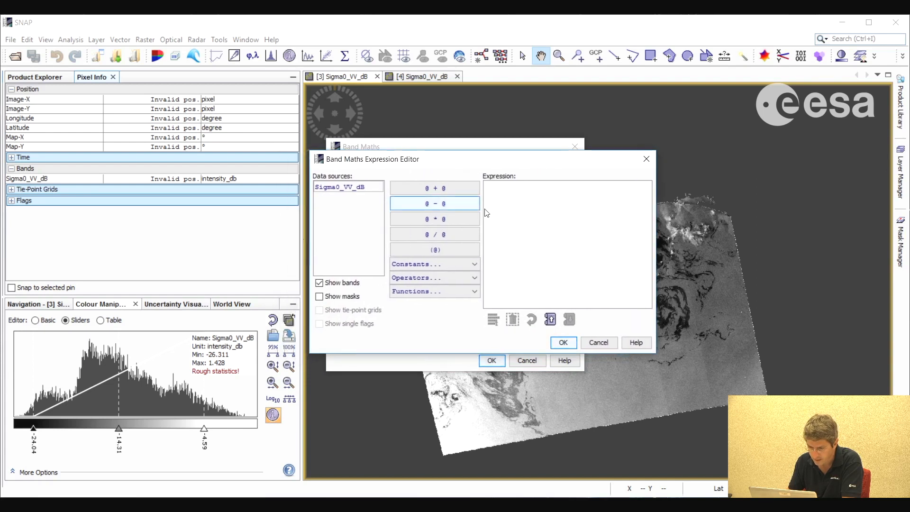
pyautogui.click(340, 187)
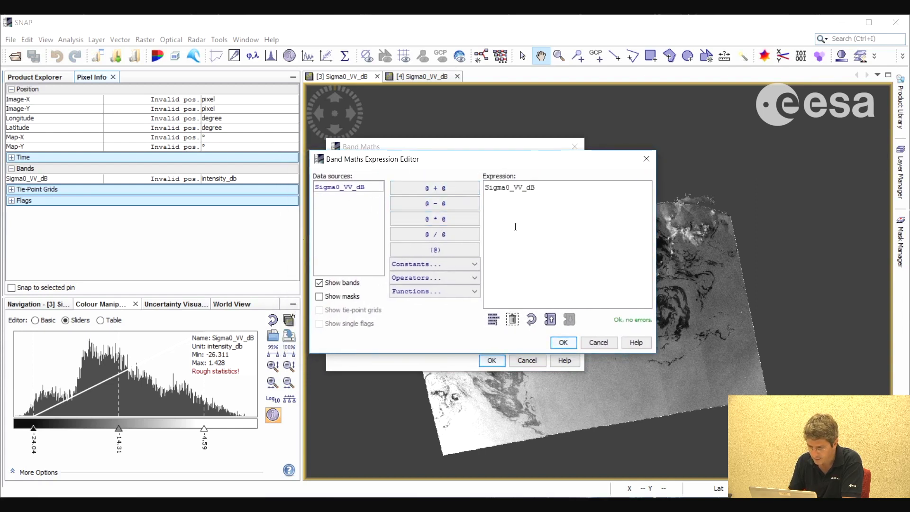
pyautogui.write('< -20')
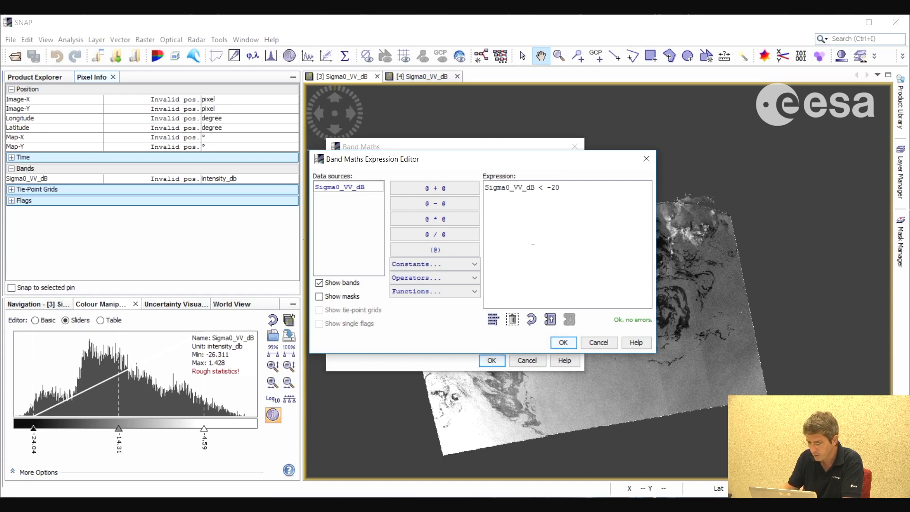
pyautogui.click(566, 344)
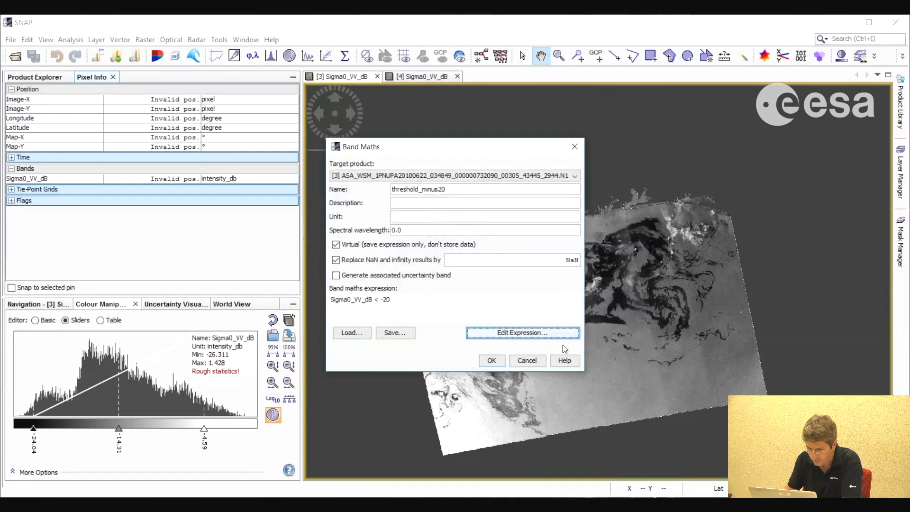
pyautogui.press('Return')
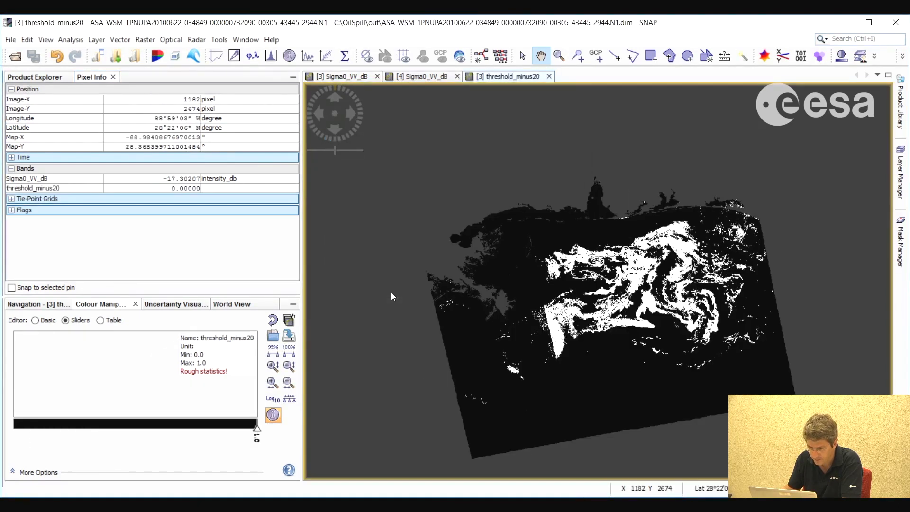
# Compare the threshold result with the Sigma0_VV_dB image of product [3], check the pixel information and close all image views
pyautogui.click(48, 78)
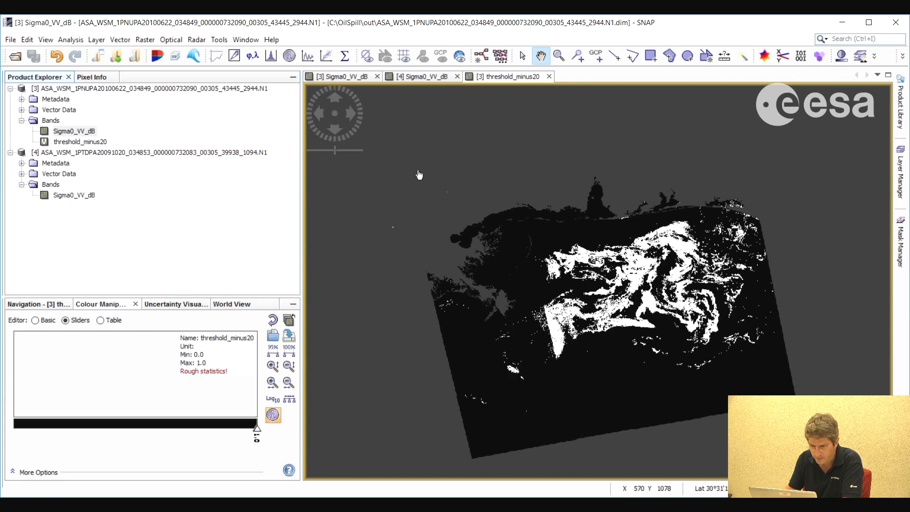
pyautogui.click(354, 79)
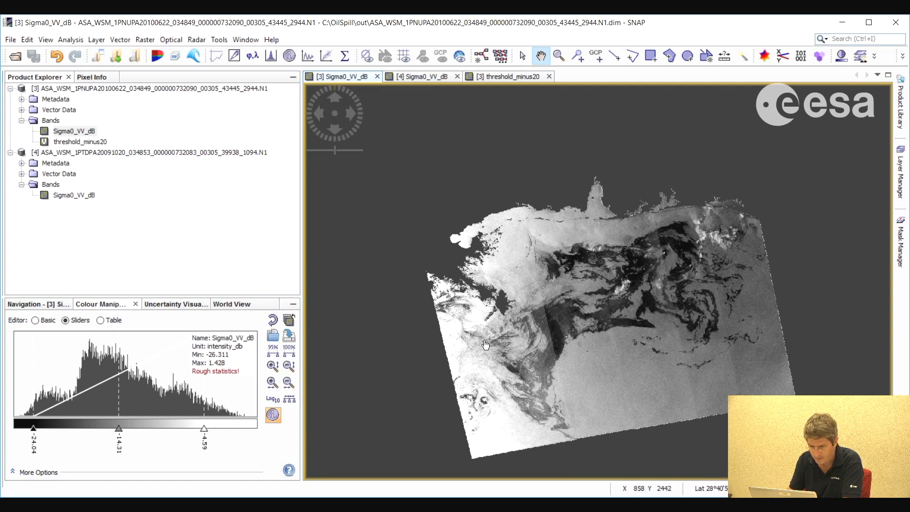
pyautogui.click(93, 78)
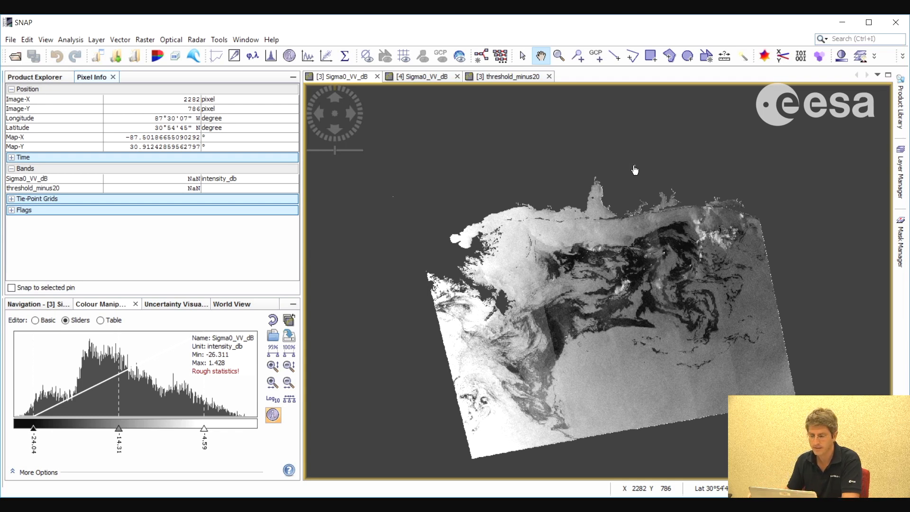
pyautogui.click(549, 77)
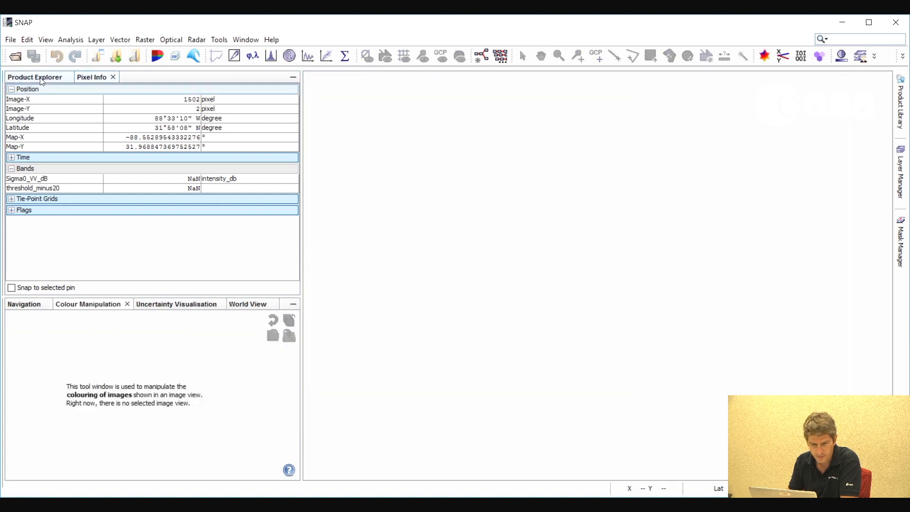
pyautogui.click(33, 75)
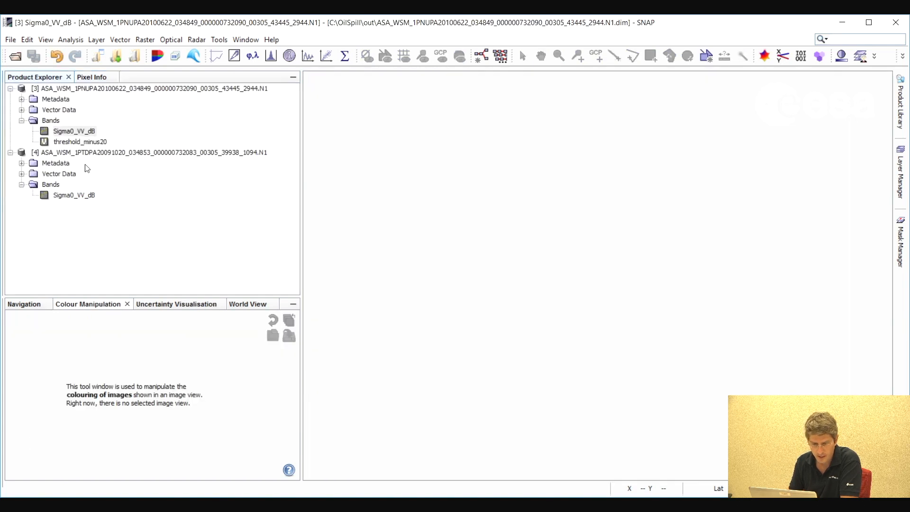
# Delete the threshold_minus20 band from product [3] and confirm the deletion
pyautogui.click(77, 142)
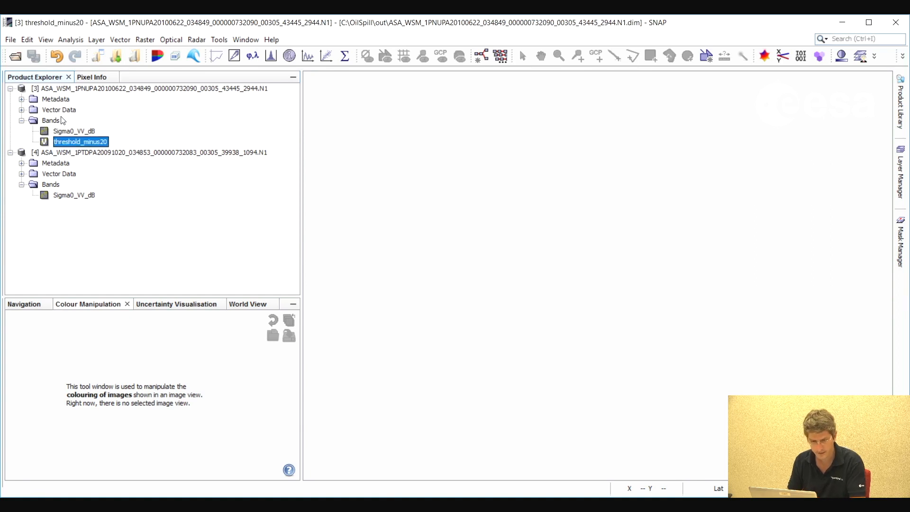
pyautogui.rightClick(77, 142)
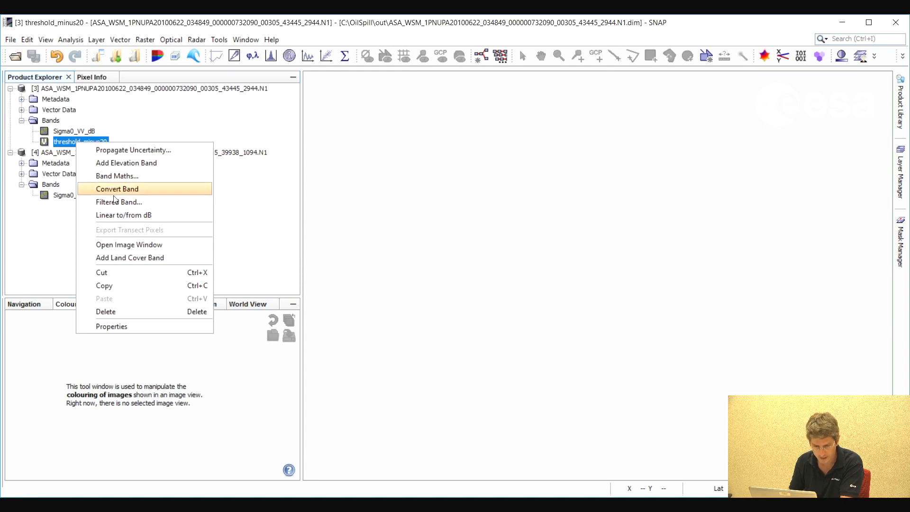
pyautogui.click(115, 311)
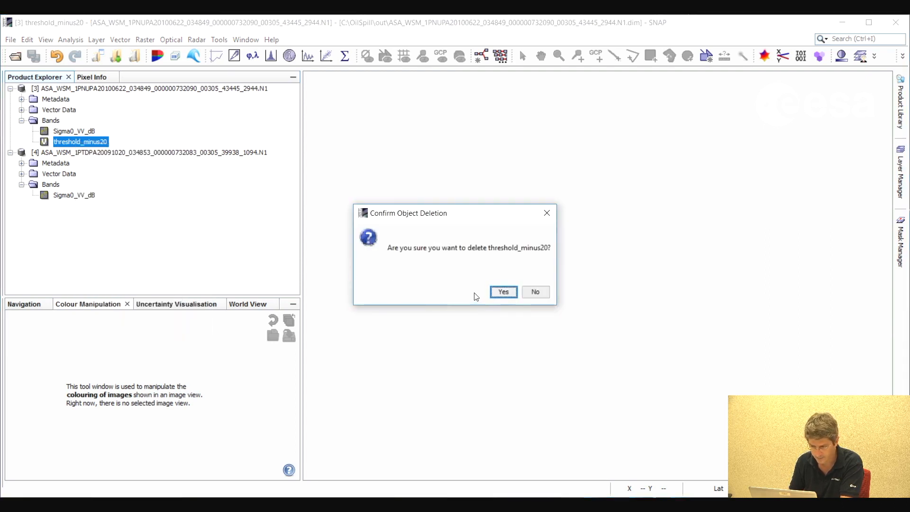
pyautogui.click(506, 292)
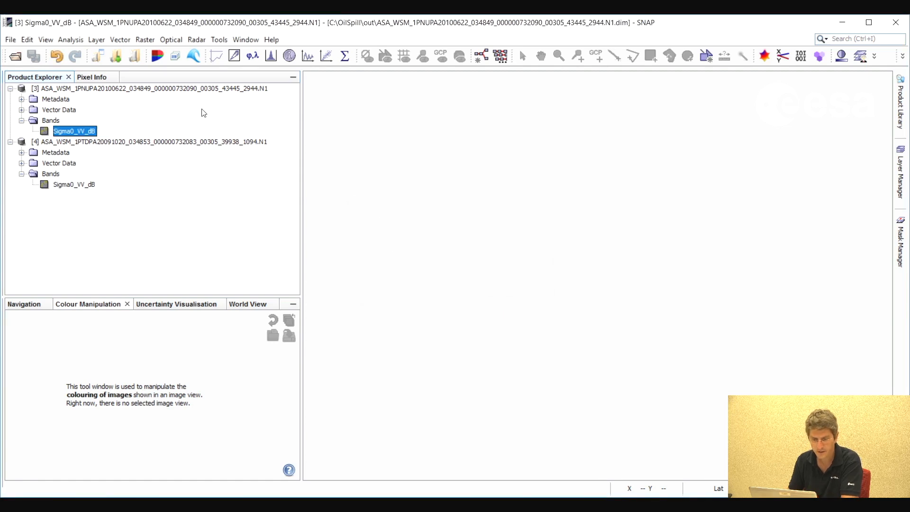
# Start the Create Stack tool for coregistration and add both opened ASAR products to its input list
pyautogui.click(194, 89)
pyautogui.click(195, 42)
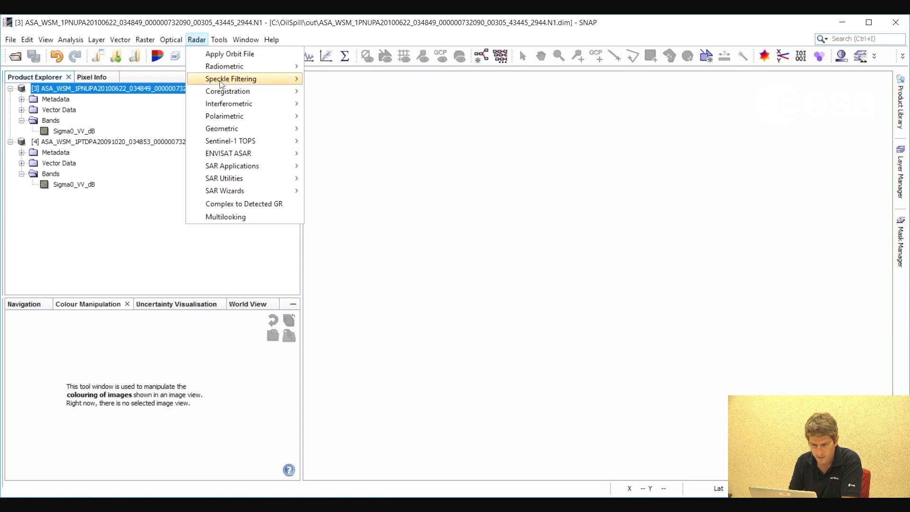
pyautogui.moveTo(232, 92)
pyautogui.moveTo(371, 130)
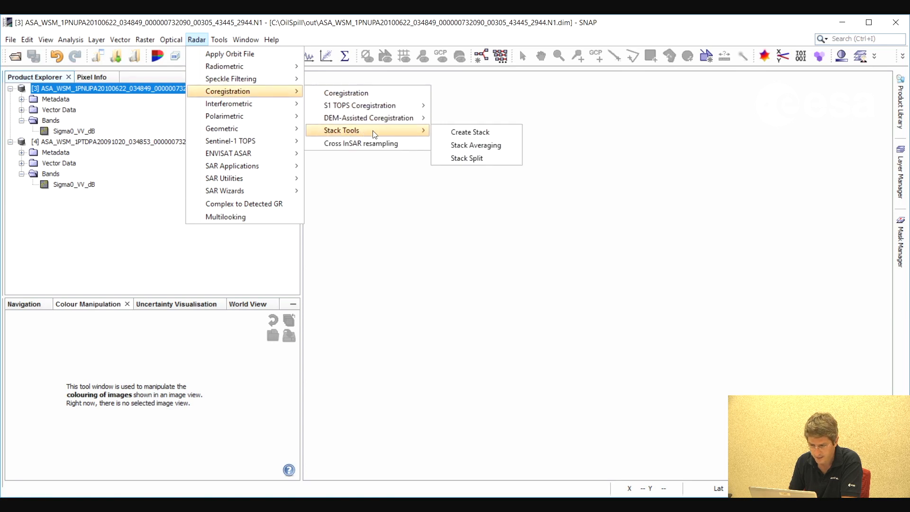
pyautogui.click(460, 132)
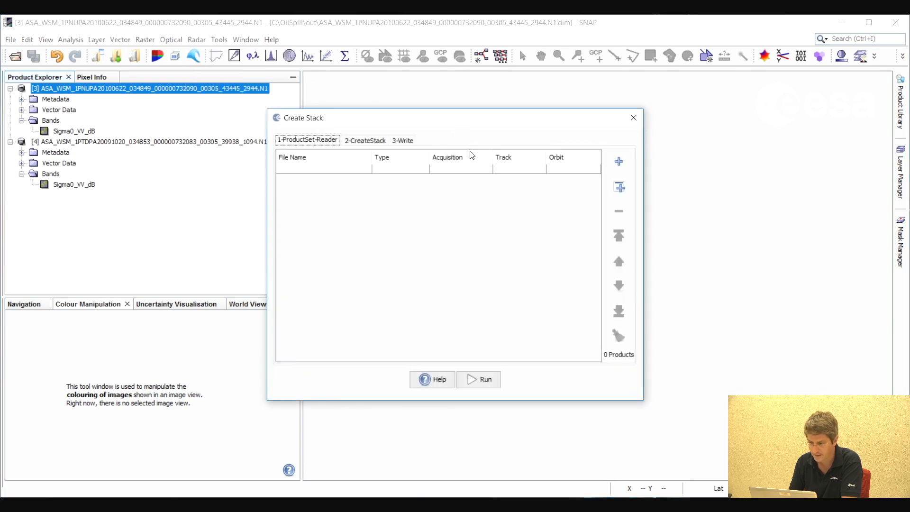
pyautogui.click(620, 188)
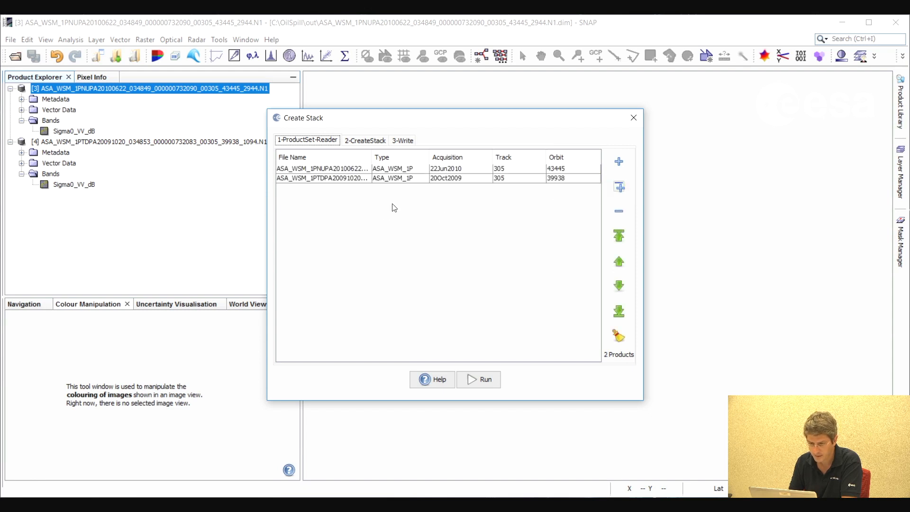
# Set the stack's initial offset method to Product Geolocation
pyautogui.click(371, 141)
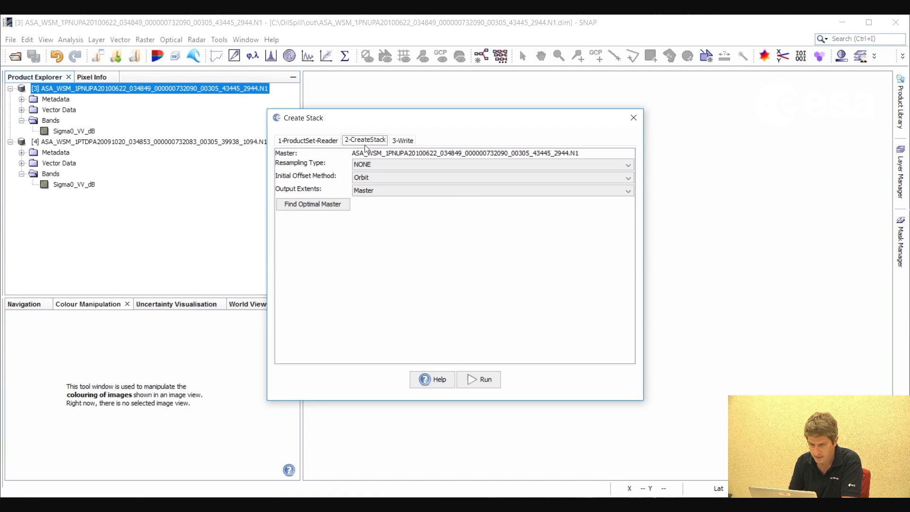
pyautogui.click(404, 177)
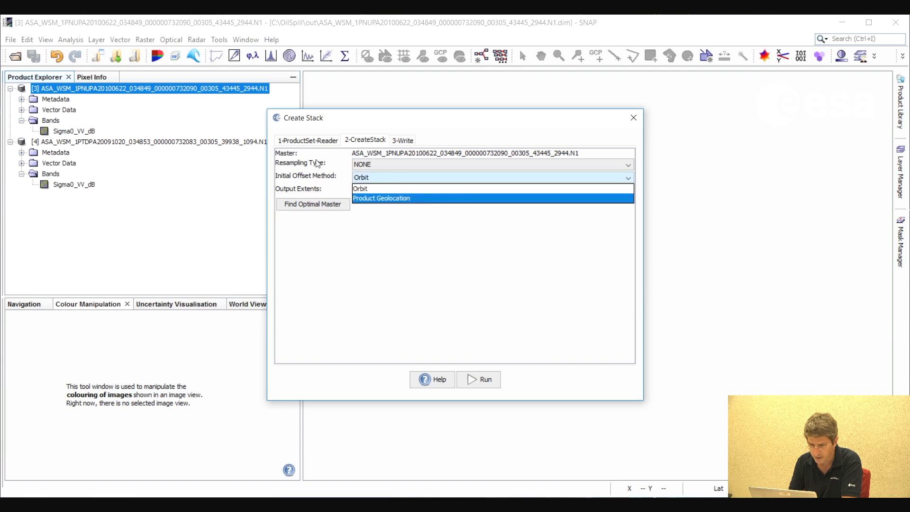
pyautogui.press('Return')
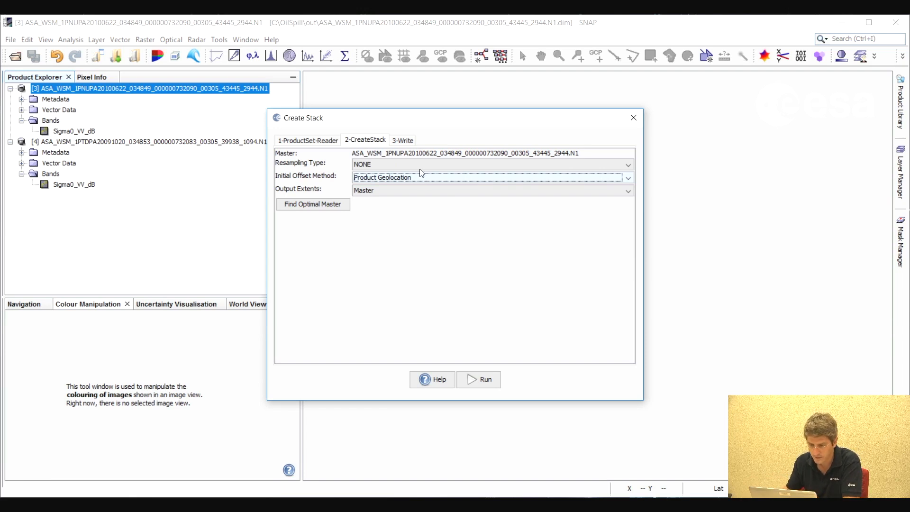
# Name the target product ASA_WSM_1PNUPA_N1_Stack, run the stack creation and close the tool
pyautogui.click(409, 142)
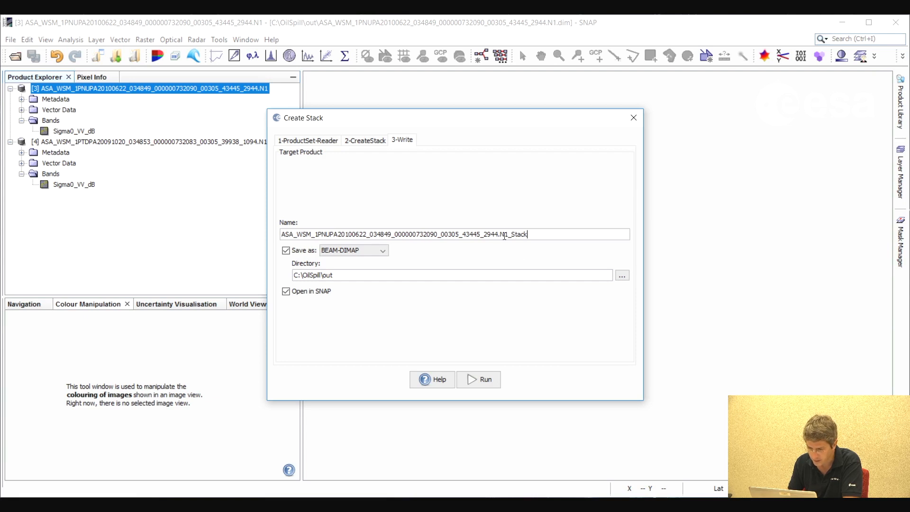
pyautogui.moveTo(501, 234); pyautogui.dragTo(352, 236)
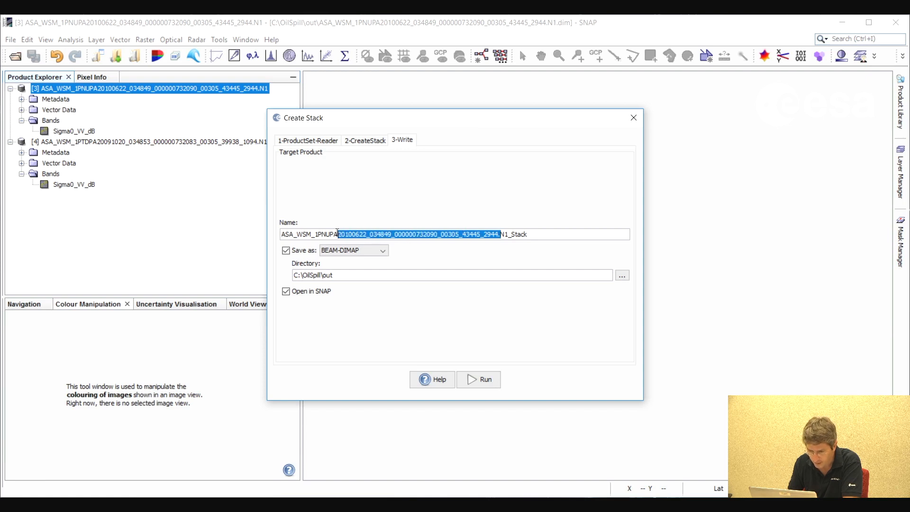
pyautogui.press('BackSpace')
pyautogui.write('_WSM_1PNUPA_')
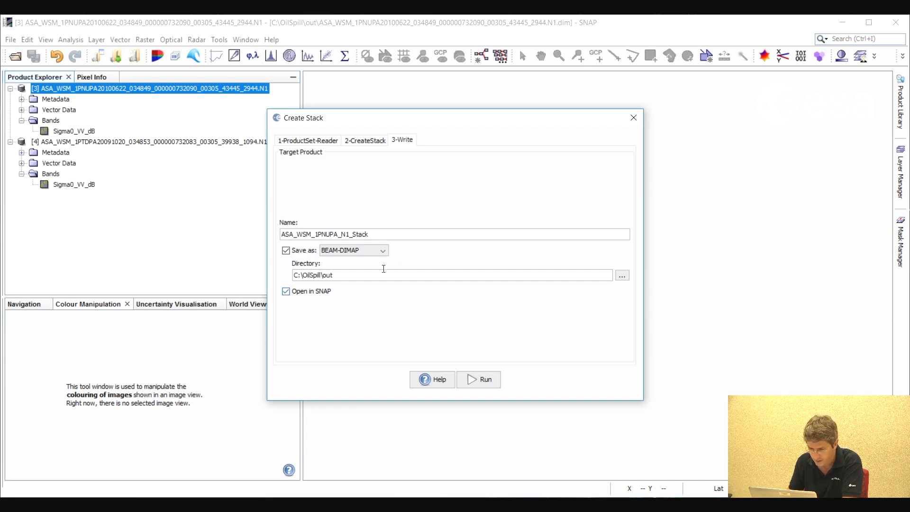
pyautogui.moveTo(358, 233); pyautogui.dragTo(378, 233)
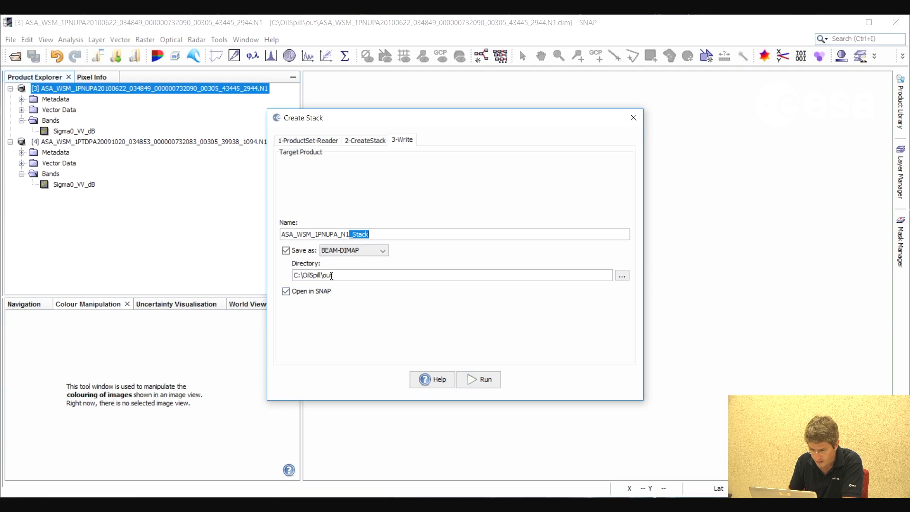
pyautogui.click(487, 383)
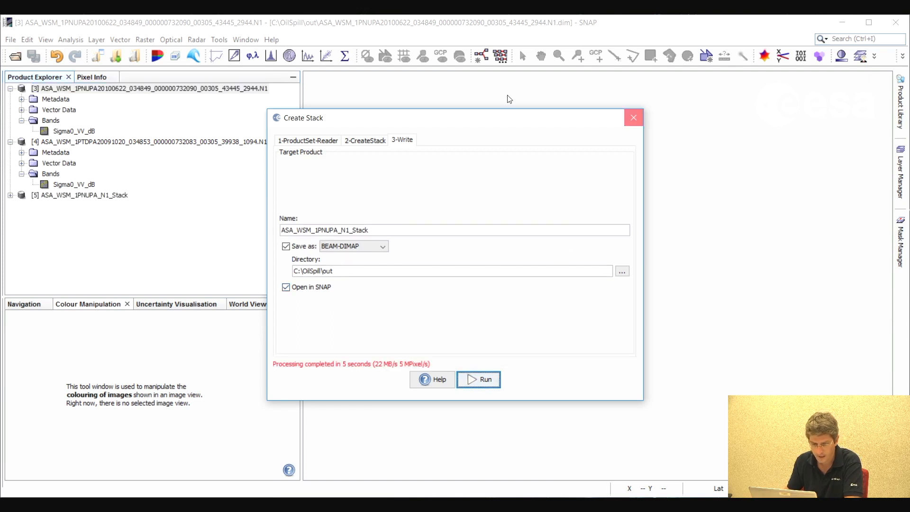
pyautogui.click(633, 118)
# Expand the bands of stack product [5] and open the Sigma0_VV_dB_mst_22Jun2010 image
pyautogui.click(10, 195)
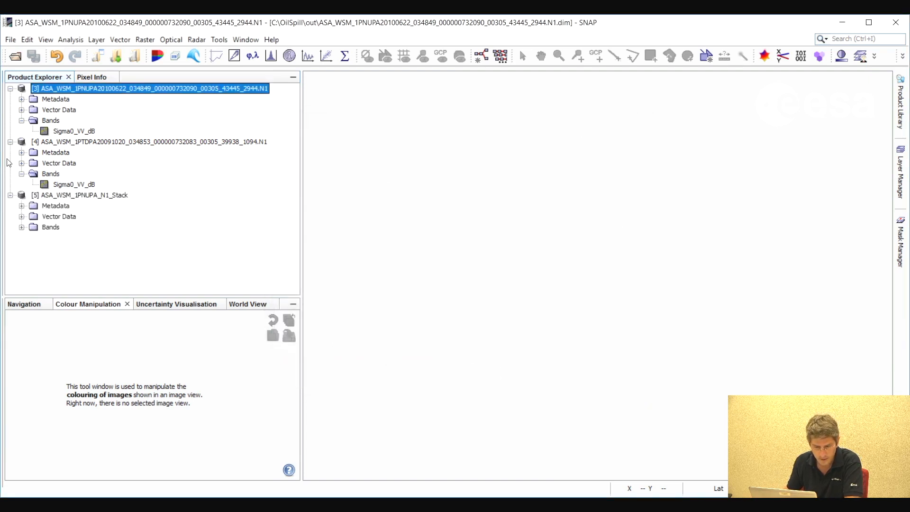
pyautogui.click(22, 228)
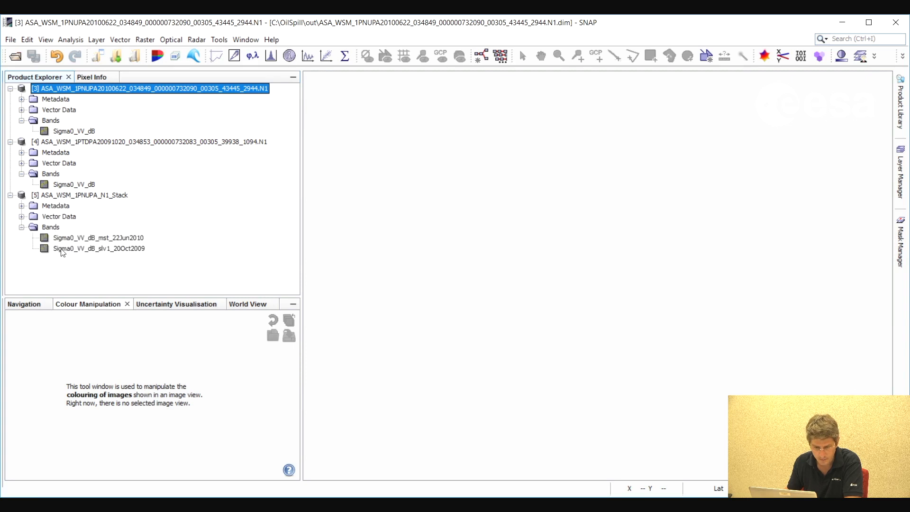
pyautogui.doubleClick(128, 238)
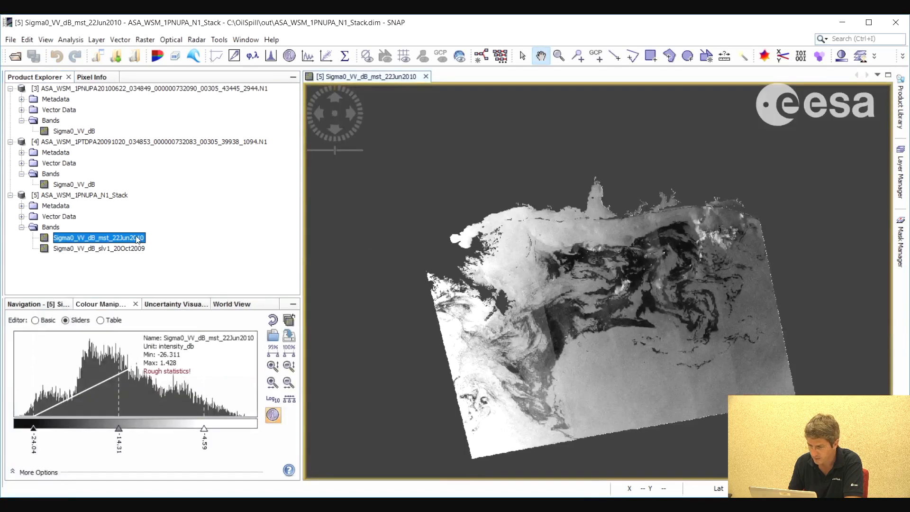
# Add the stack band Sigma0_VV_dB_slv1_20Oct2009 as an image layer over the 22Jun2010 view
pyautogui.click(900, 173)
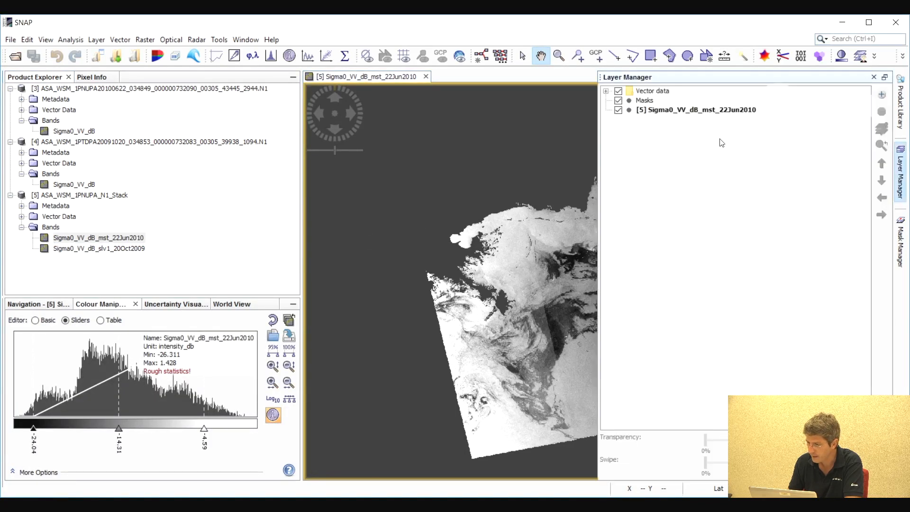
pyautogui.click(882, 95)
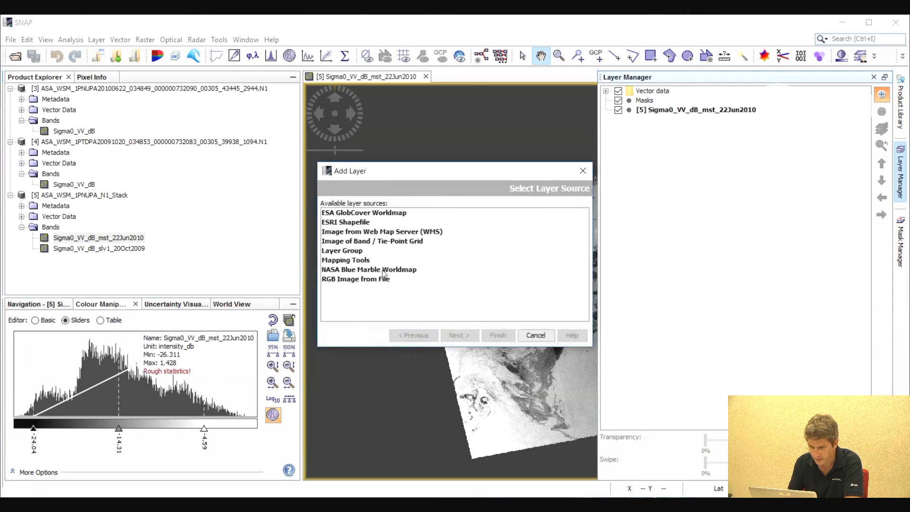
pyautogui.click(362, 241)
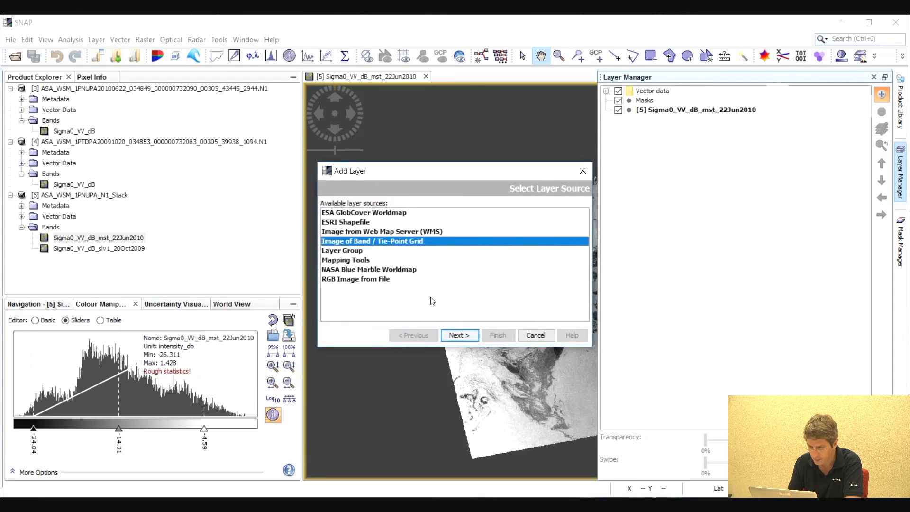
pyautogui.click(460, 335)
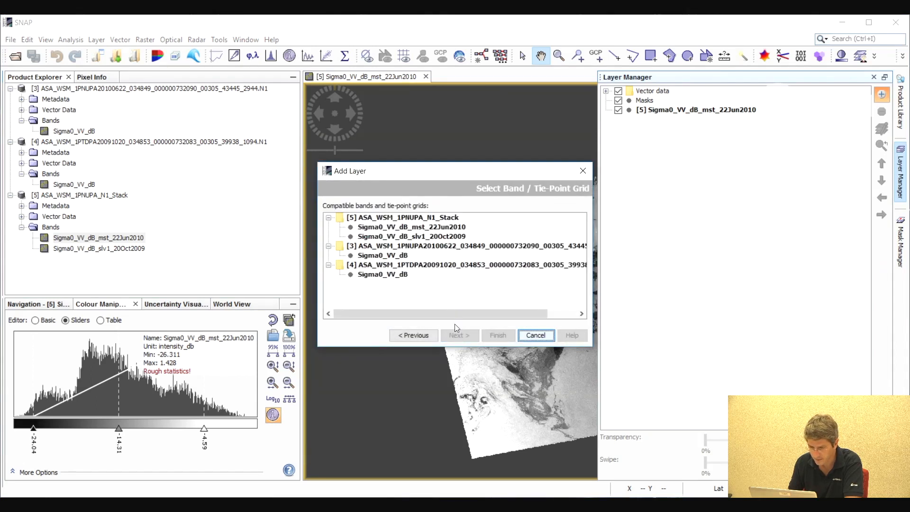
pyautogui.click(409, 237)
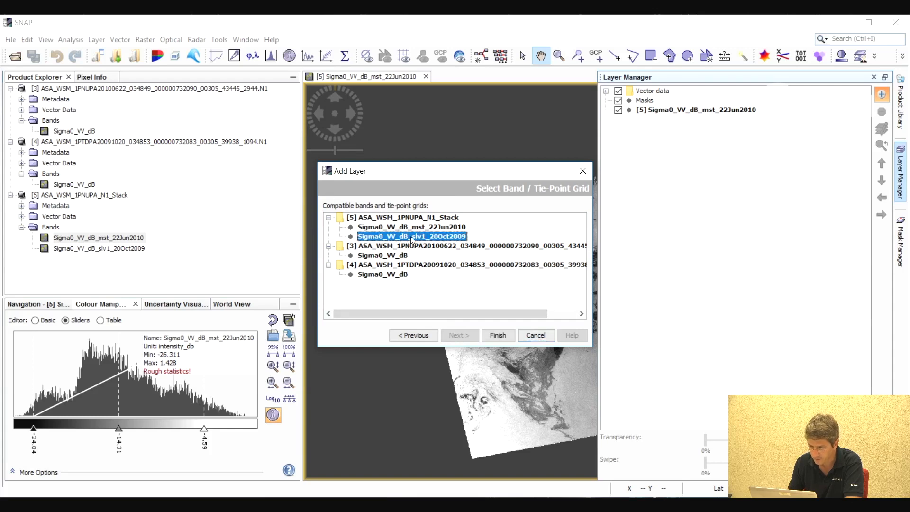
pyautogui.click(498, 335)
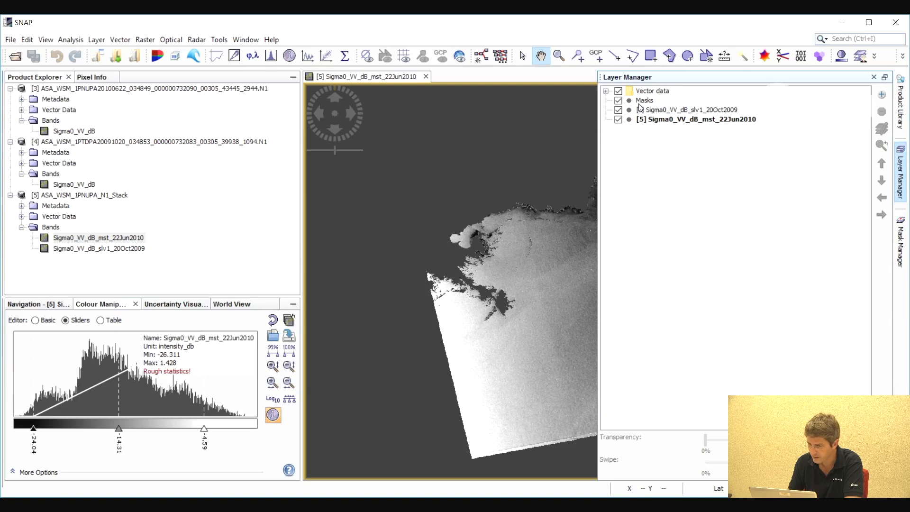
# Make the 20Oct2009 layer transparent to reveal the 22Jun2010 image beneath it
pyautogui.moveTo(597, 138); pyautogui.dragTo(726, 139)
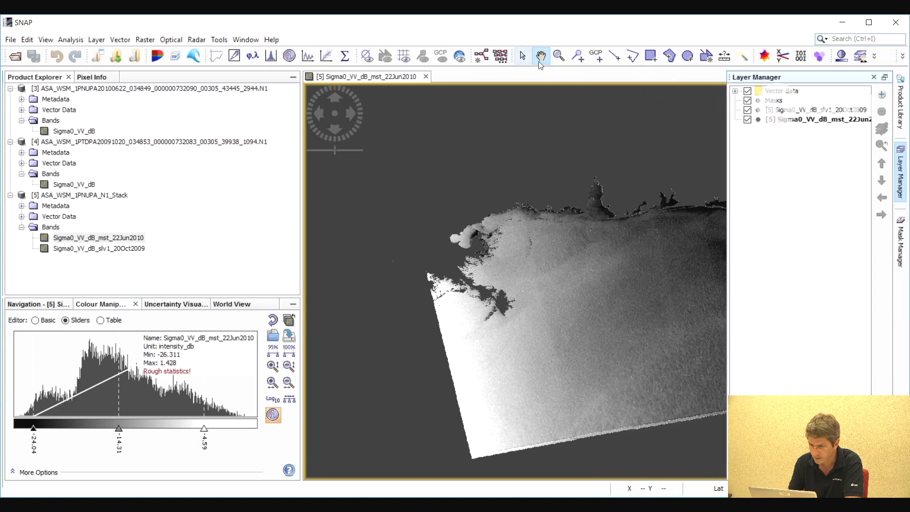
pyautogui.moveTo(554, 250); pyautogui.dragTo(460, 236)
pyautogui.click(897, 178)
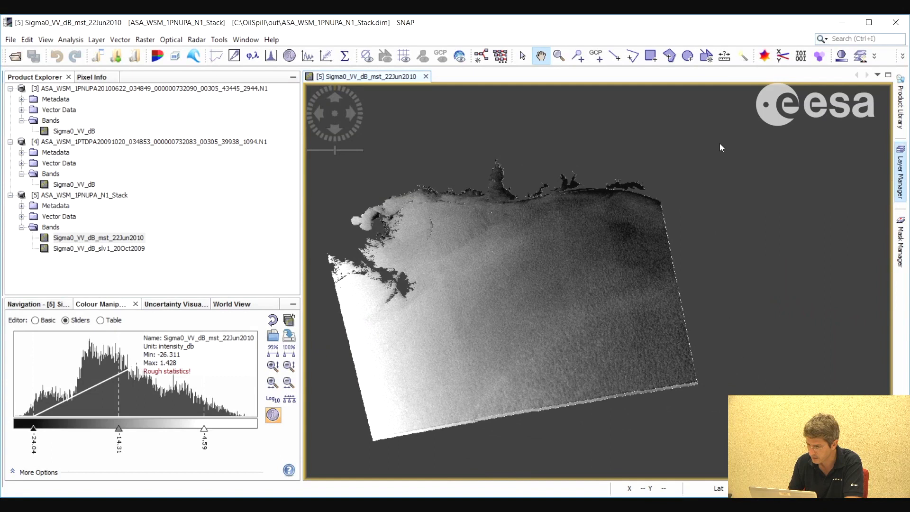
pyautogui.click(770, 111)
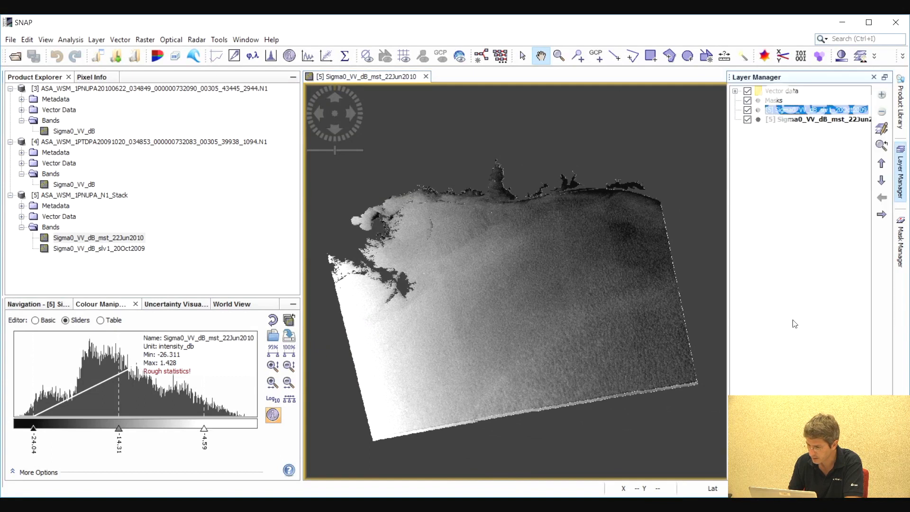
pyautogui.moveTo(778, 446); pyautogui.dragTo(865, 445)
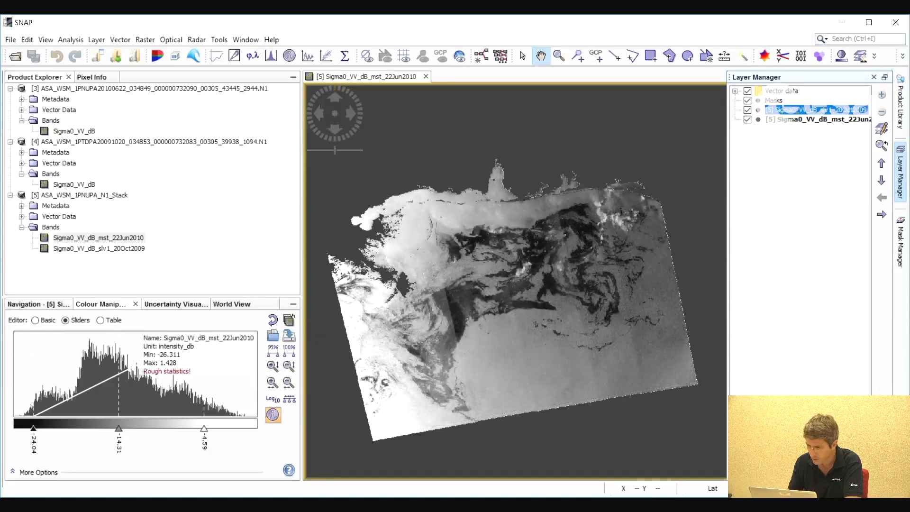
# Examine the dark oil spill area up close and compare the two acquisition dates by adjusting the 20Oct2009 layer's display
pyautogui.scroll(-3, 494, 212)
pyautogui.scroll(8, 494, 212)
pyautogui.moveTo(477, 201); pyautogui.dragTo(633, 257)
pyautogui.scroll(1, 579, 259)
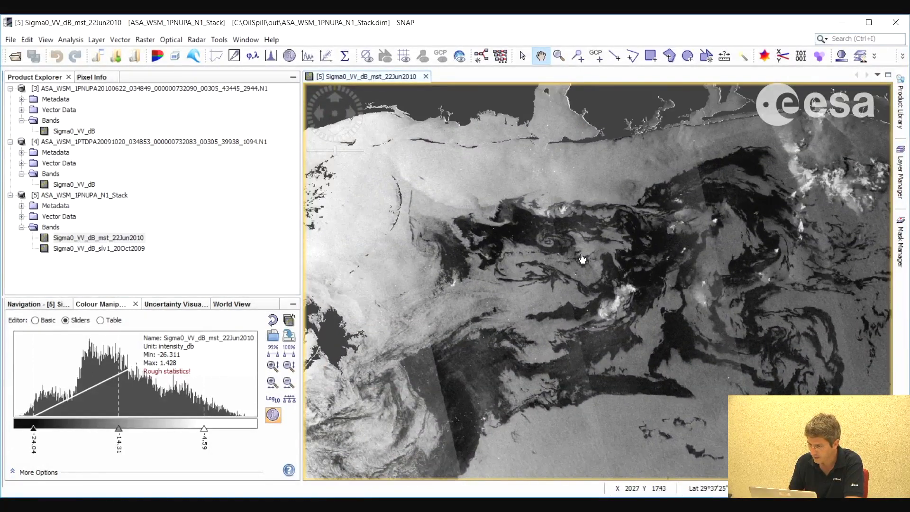
pyautogui.scroll(-2, 581, 259)
pyautogui.click(900, 176)
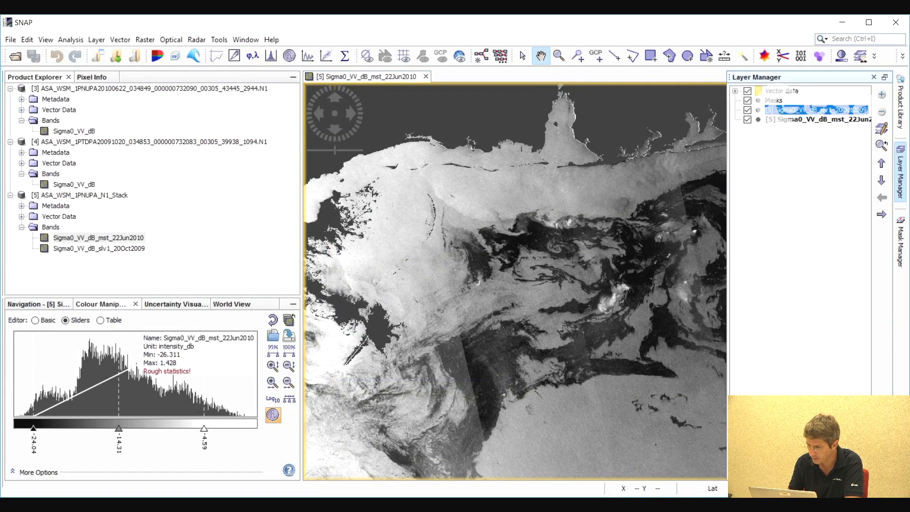
pyautogui.moveTo(865, 467)
pyautogui.mouseDown()
pyautogui.moveTo(775, 467)
pyautogui.moveTo(865, 467)
pyautogui.mouseUp()
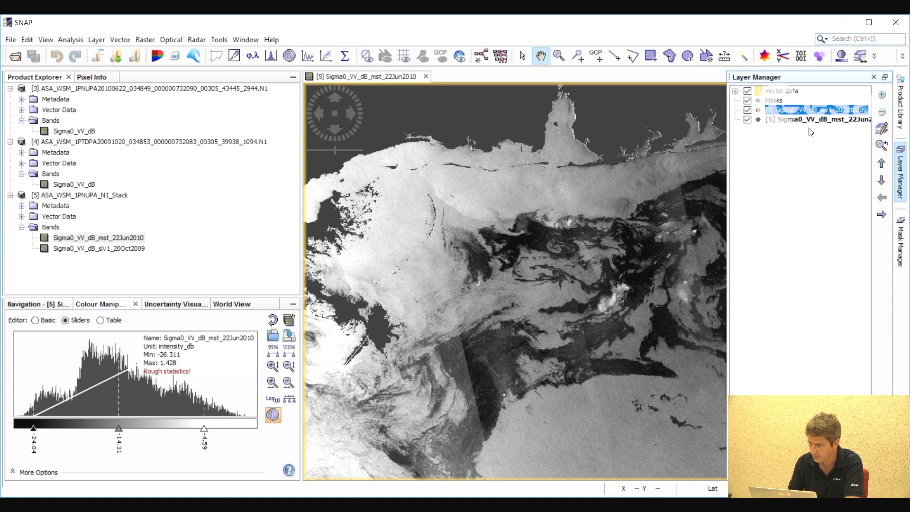
pyautogui.moveTo(583, 132); pyautogui.dragTo(897, 176)
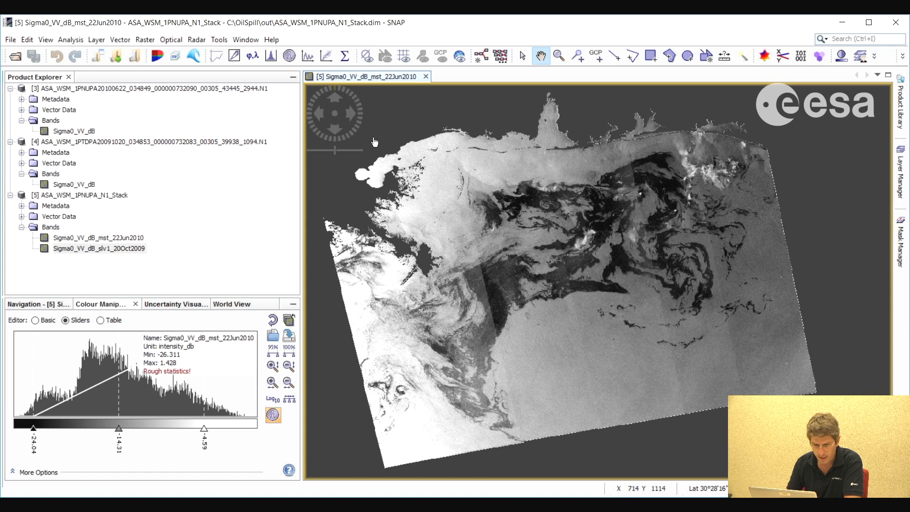
# Close the layered view and open the stack's 22Jun2010 and 20Oct2009 bands in separate image views
pyautogui.click(426, 77)
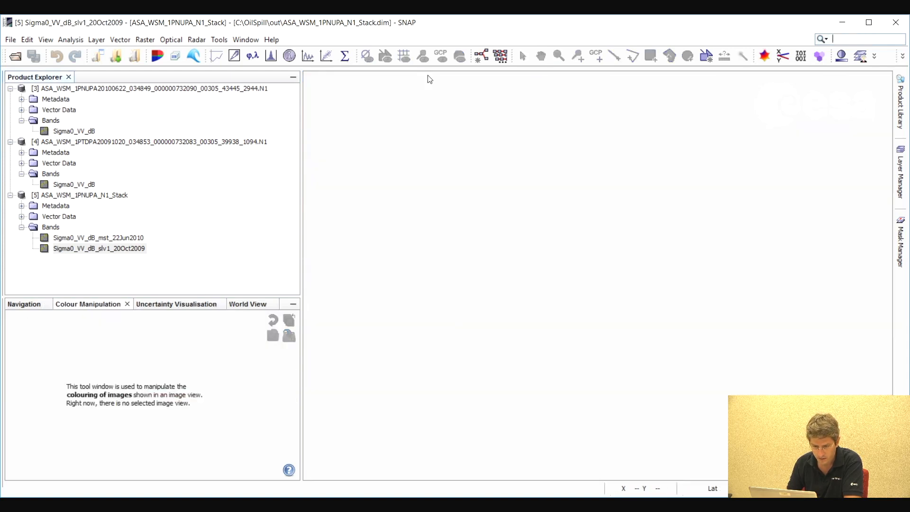
pyautogui.doubleClick(126, 238)
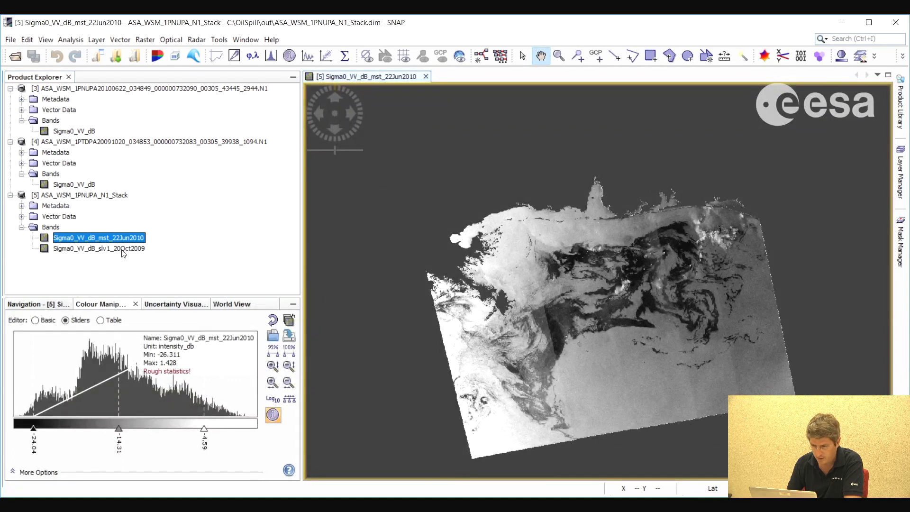
pyautogui.doubleClick(123, 249)
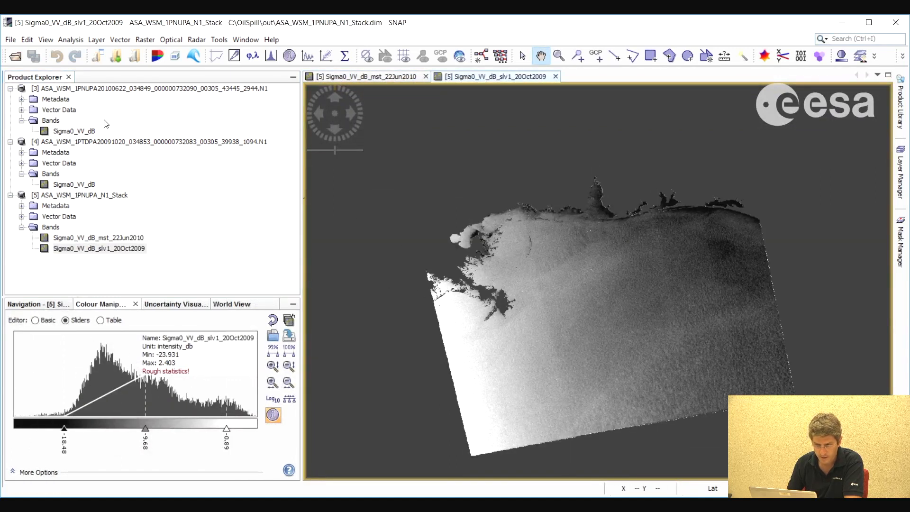
pyautogui.moveTo(495, 280); pyautogui.dragTo(444, 237)
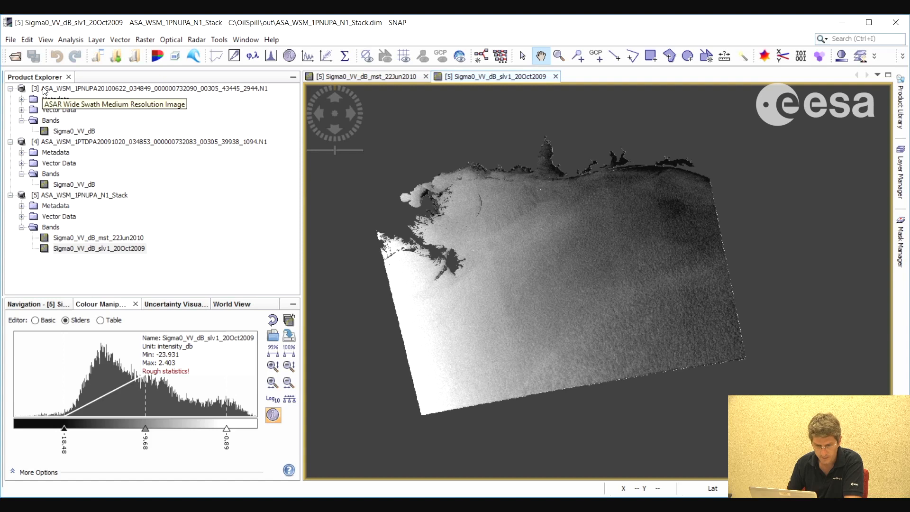
# Open the Pixel Info view and inspect both bands' pixel values across the 22Jun2010 image
pyautogui.click(46, 41)
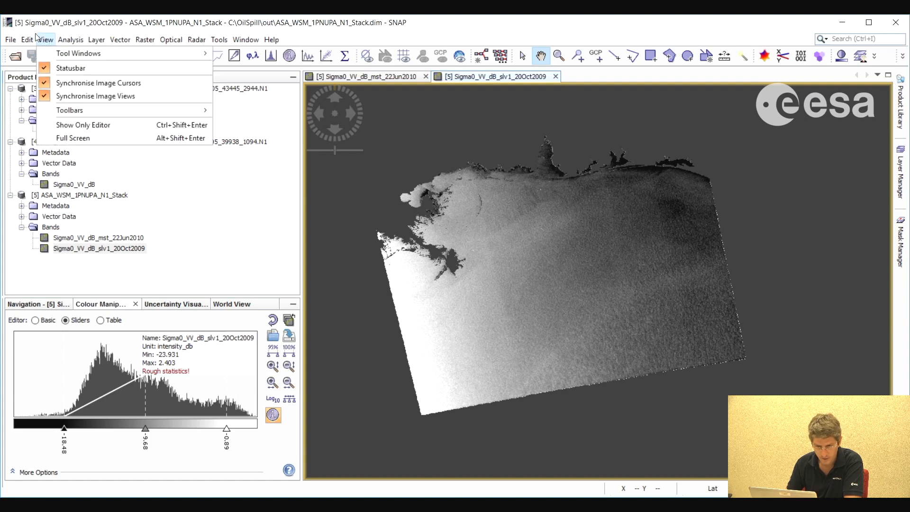
pyautogui.moveTo(135, 53)
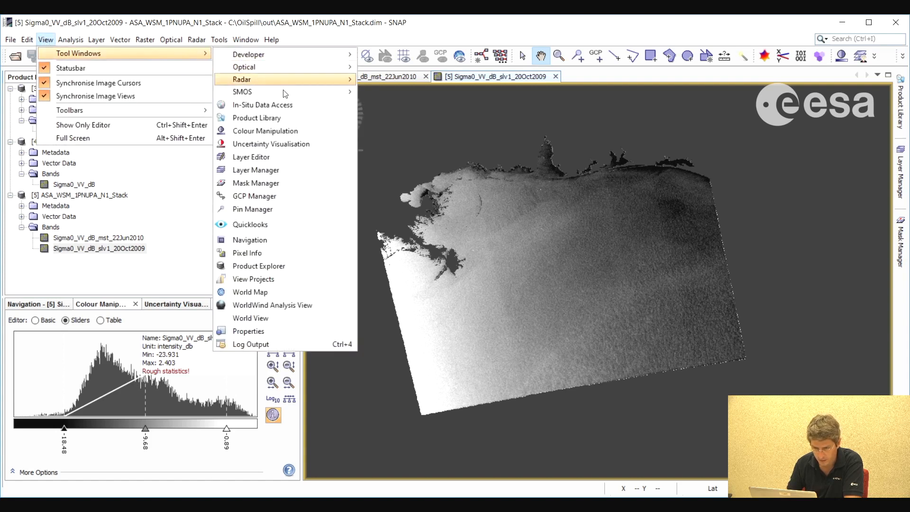
pyautogui.click(262, 254)
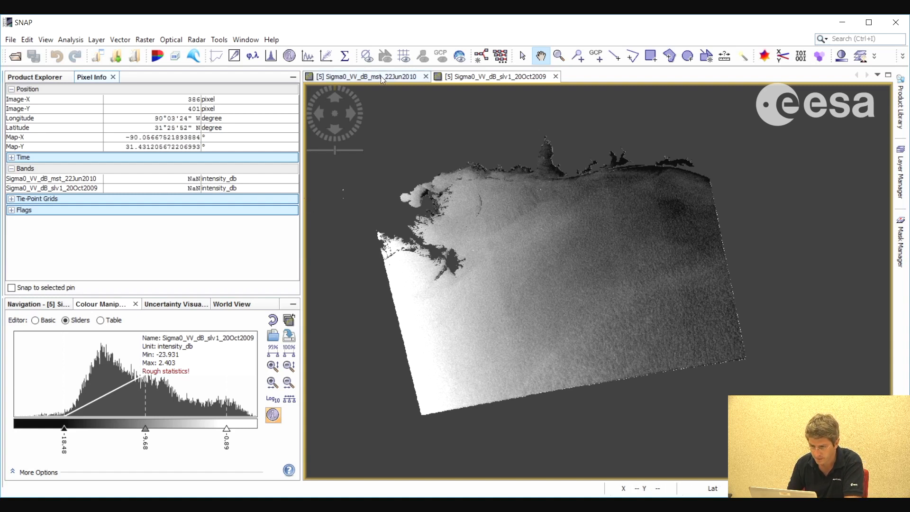
pyautogui.click(306, 66)
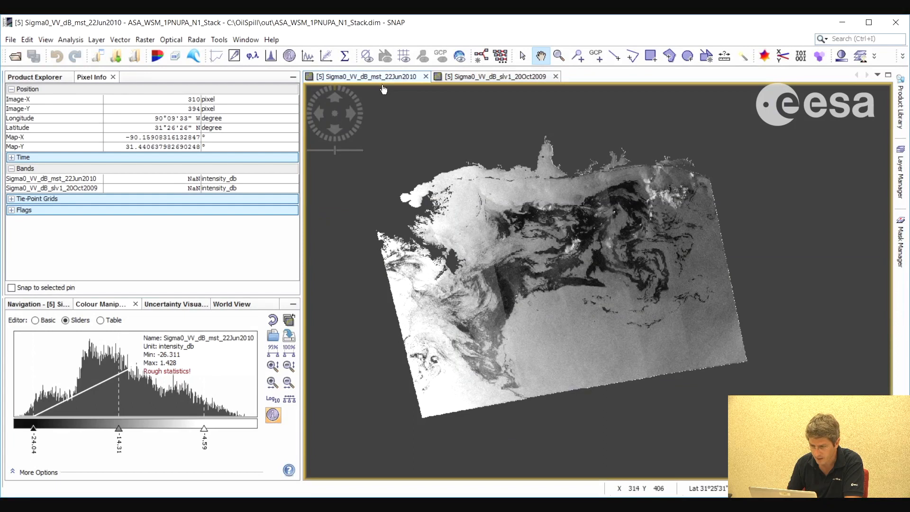
pyautogui.moveTo(555, 281); pyautogui.dragTo(558, 288)
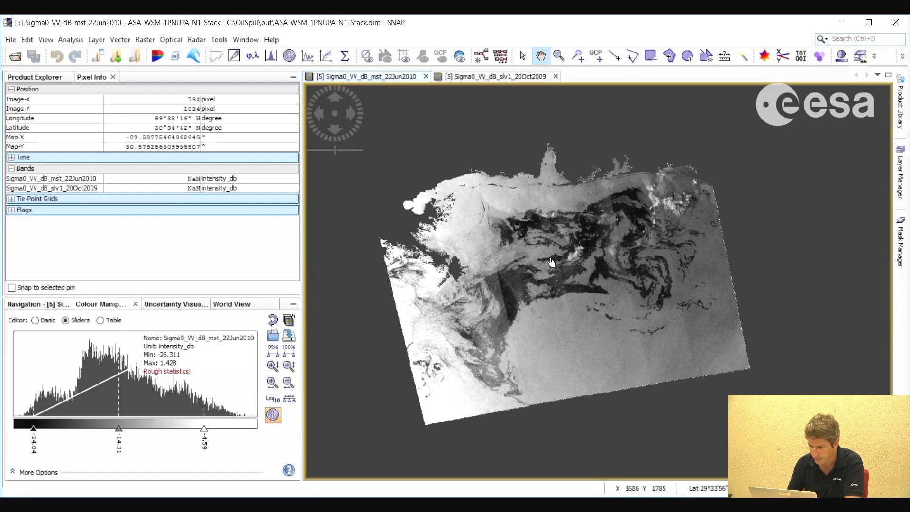
pyautogui.scroll(5, 552, 263)
pyautogui.scroll(1, 555, 316)
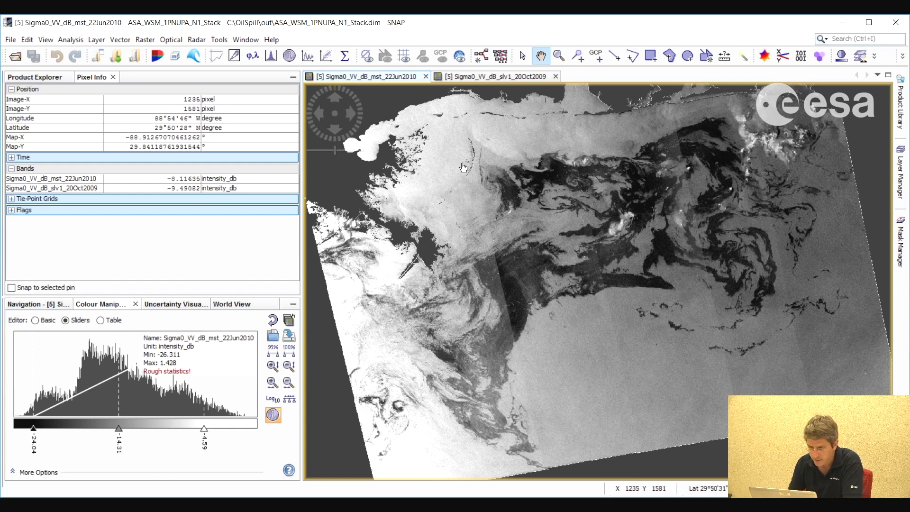
# Start a Band Maths calculation on ASA_WSM_1PNUPA_N1_Stack and name the new band difference_threshold
pyautogui.click(145, 40)
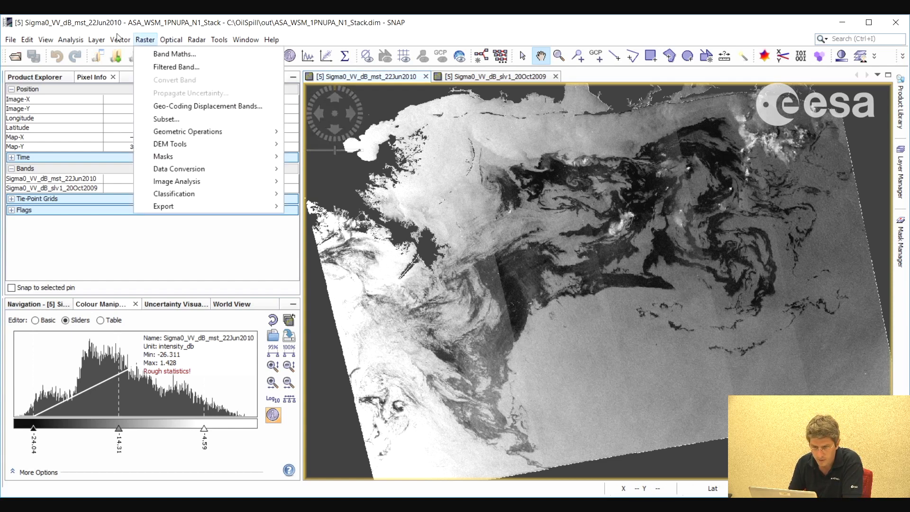
pyautogui.click(166, 55)
pyautogui.click(437, 191)
pyautogui.write('difference')
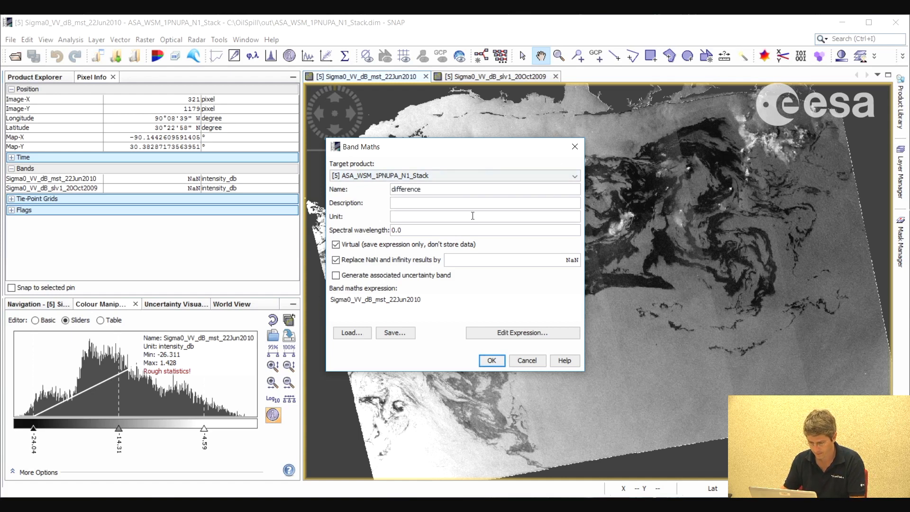
pyautogui.write('_threshold')
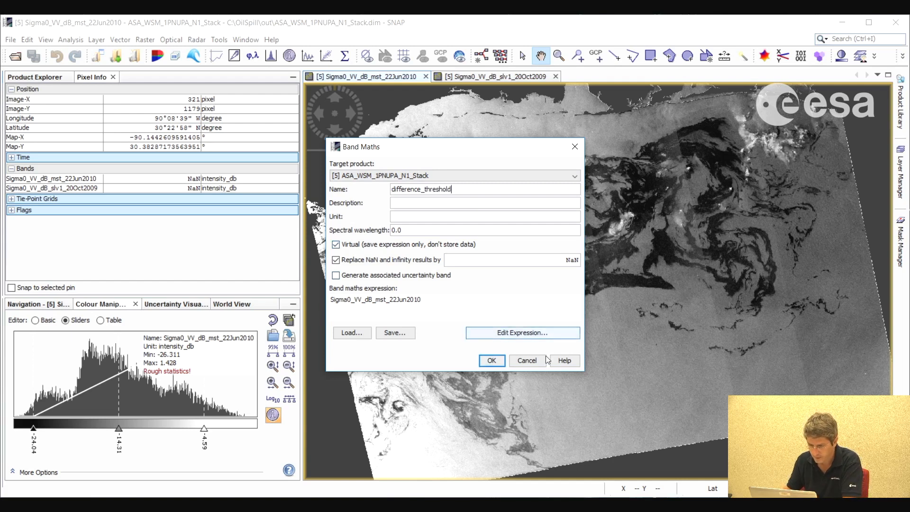
# Replace the band's expression with Sigma0_VV_dB_mst_22Jun2010 - Sigma0_VV_dB_slv1_20Oct2009 < -6 and create the band
pyautogui.click(516, 334)
pyautogui.moveTo(605, 195); pyautogui.dragTo(463, 198)
pyautogui.press('Delete')
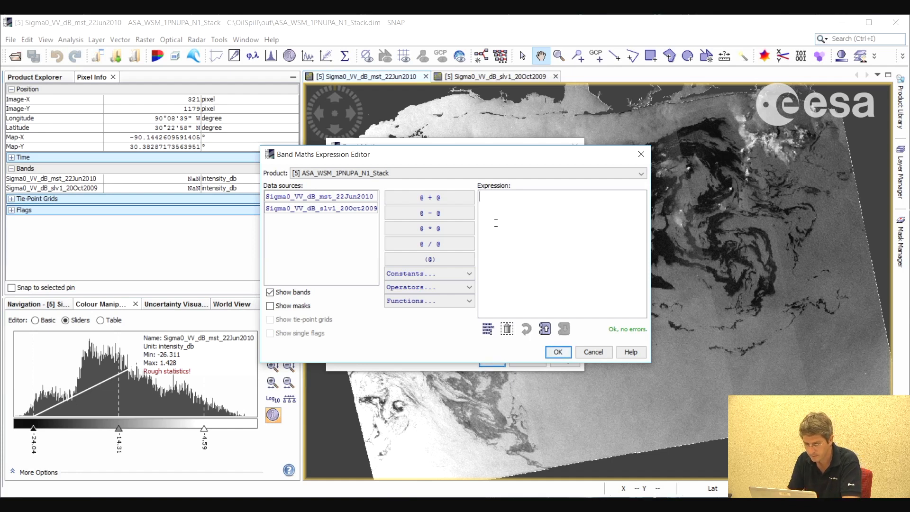
pyautogui.click(340, 201)
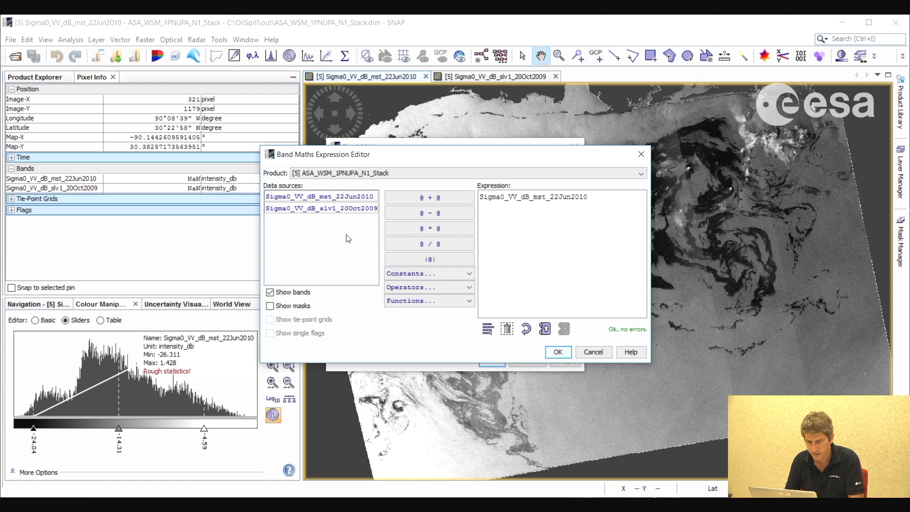
pyautogui.click(429, 212)
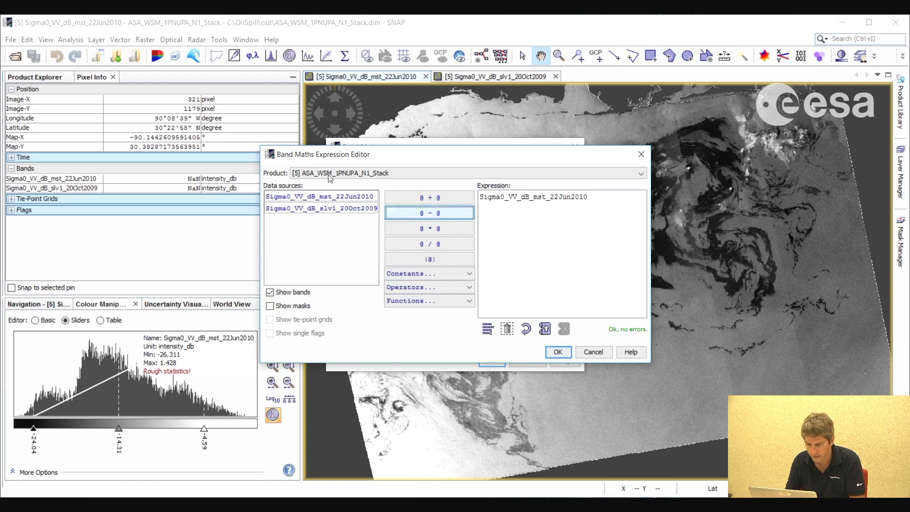
pyautogui.click(348, 209)
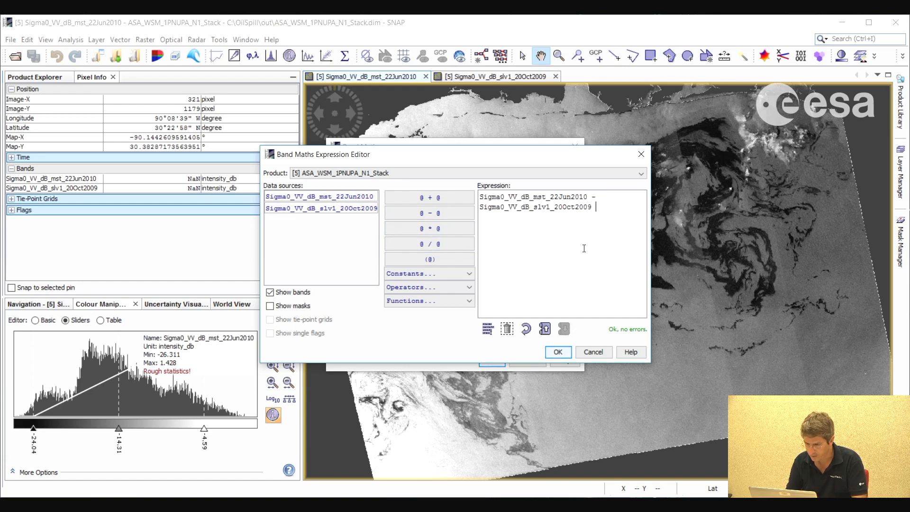
pyautogui.write('< ')
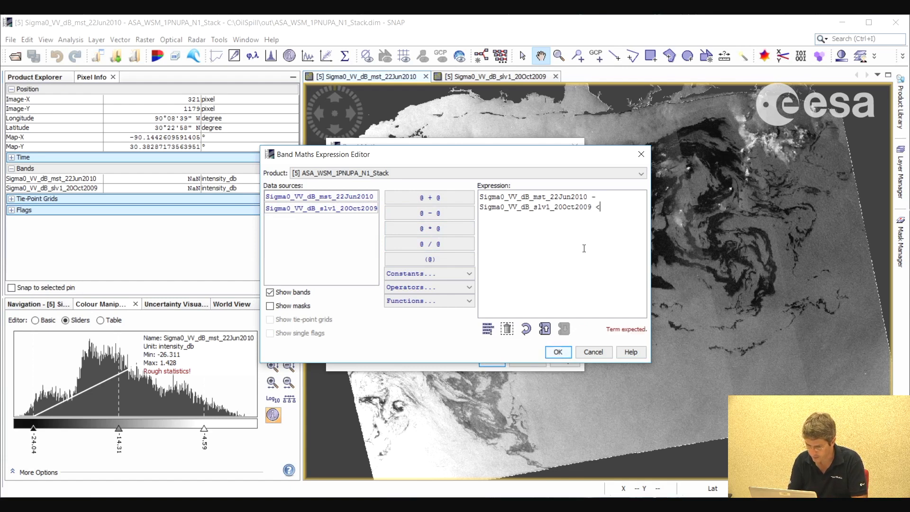
pyautogui.write('-6')
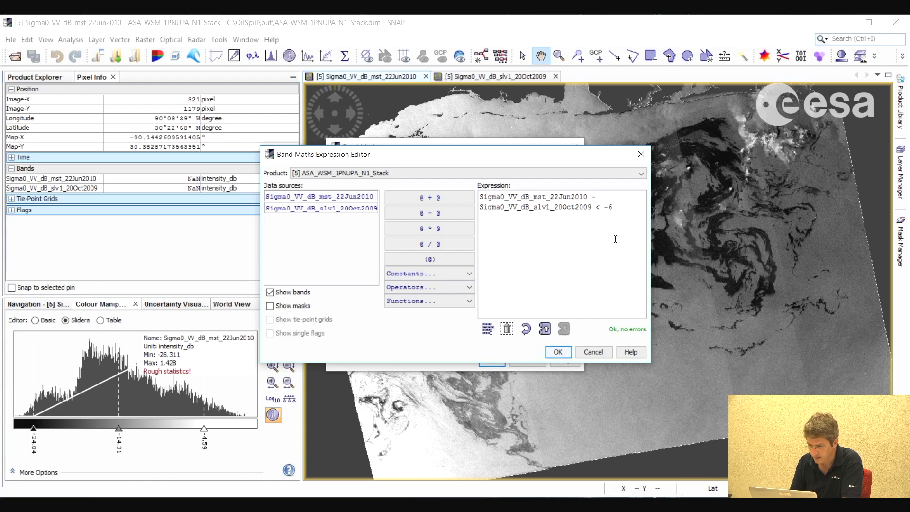
pyautogui.click(558, 353)
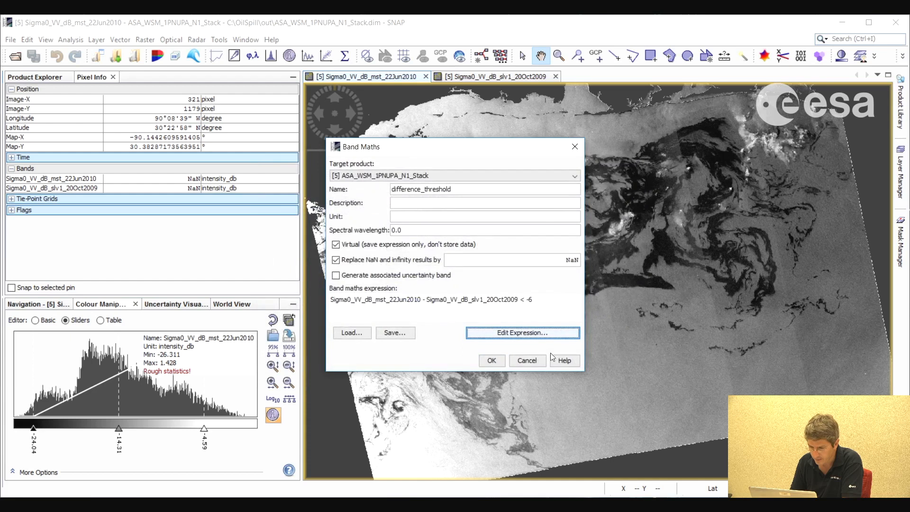
pyautogui.click(491, 361)
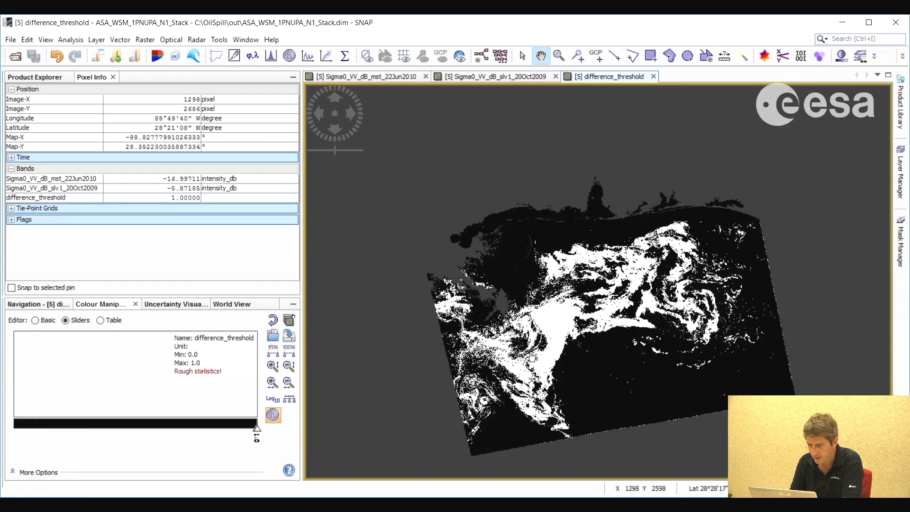
# Examine the thresholded oil spill pattern in the difference_threshold image up close
pyautogui.moveTo(661, 298); pyautogui.dragTo(648, 293)
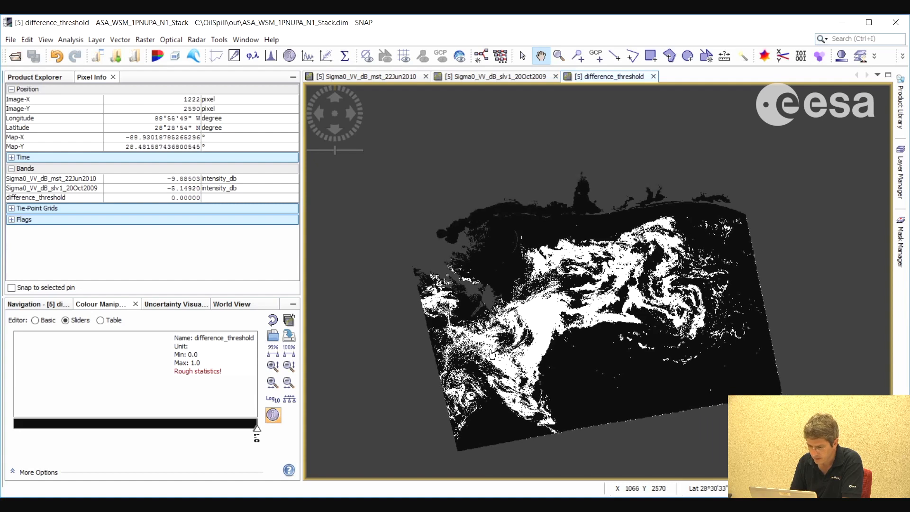
pyautogui.scroll(5, 602, 351)
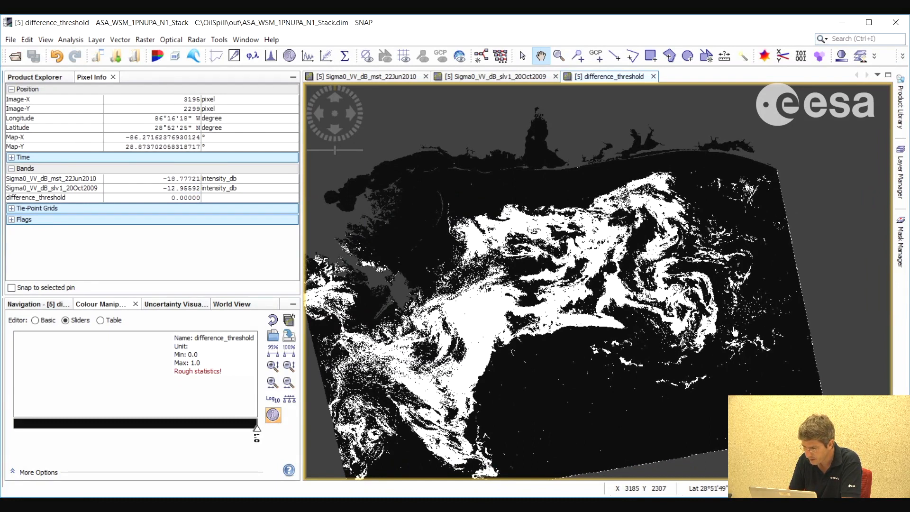
pyautogui.moveTo(523, 278); pyautogui.dragTo(539, 274)
pyautogui.moveTo(658, 376); pyautogui.dragTo(658, 365)
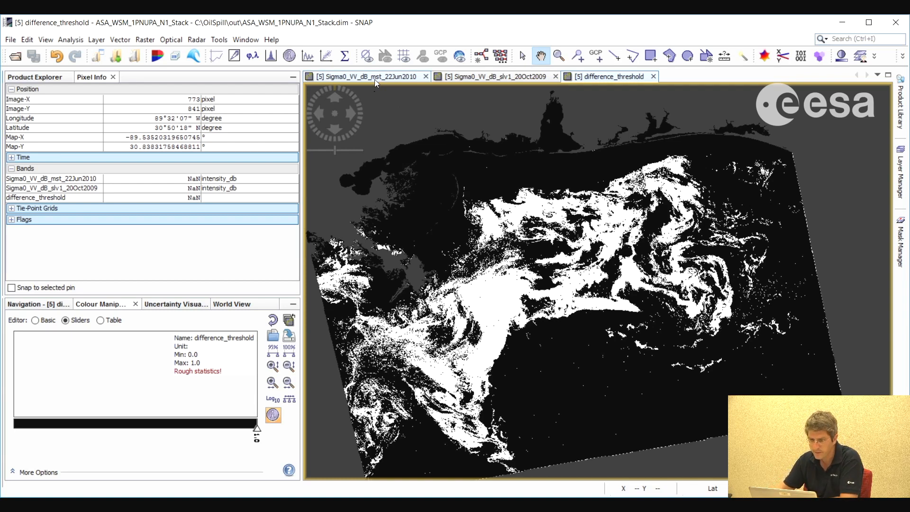
# Examine how the background backscatter varies across the 20Oct2009 image, checking the pixel values up close
pyautogui.click(490, 78)
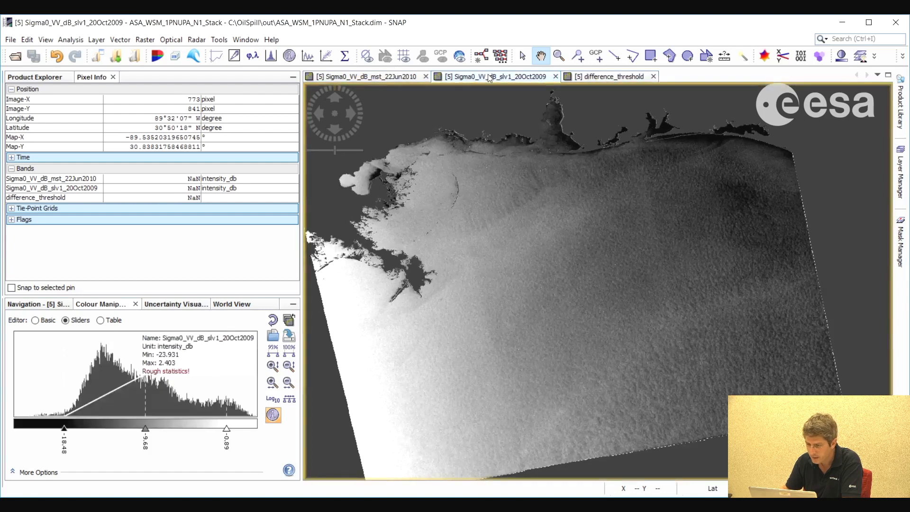
pyautogui.scroll(5, 646, 345)
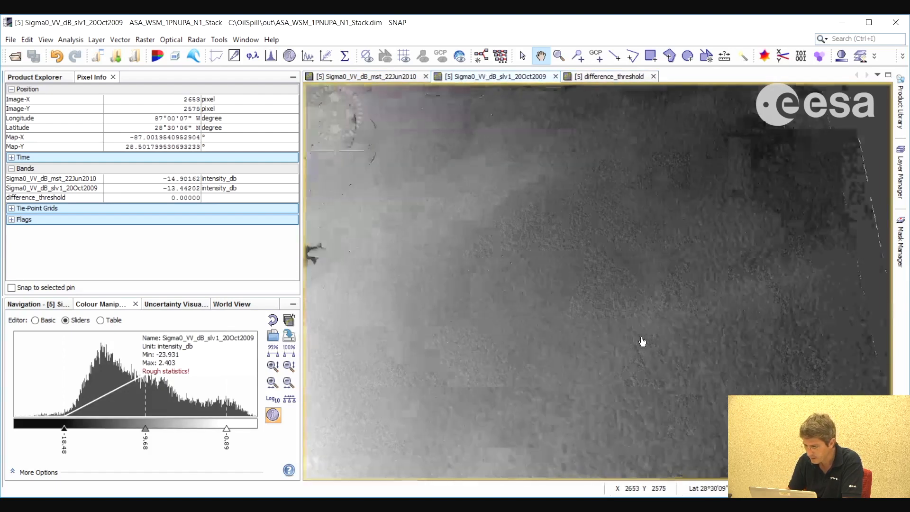
pyautogui.scroll(4, 643, 342)
pyautogui.moveTo(739, 398); pyautogui.dragTo(630, 315)
pyautogui.scroll(5, 641, 350)
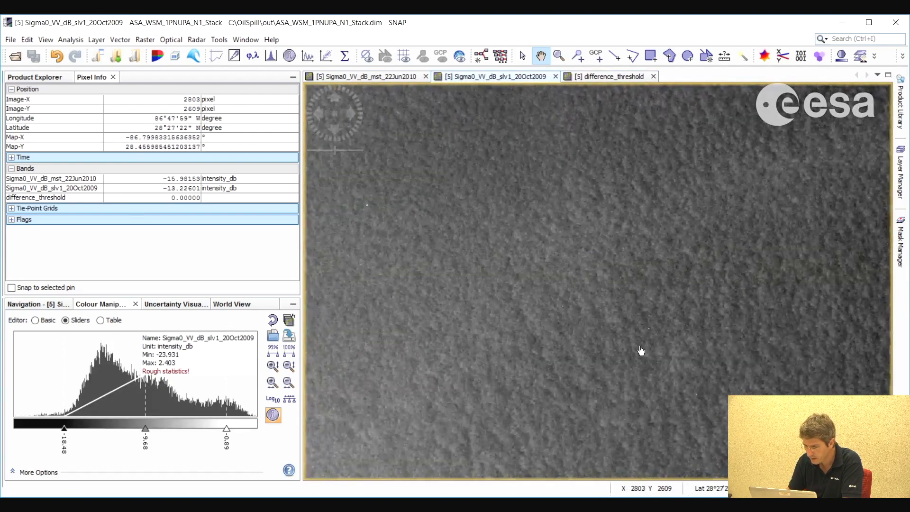
pyautogui.scroll(2, 641, 351)
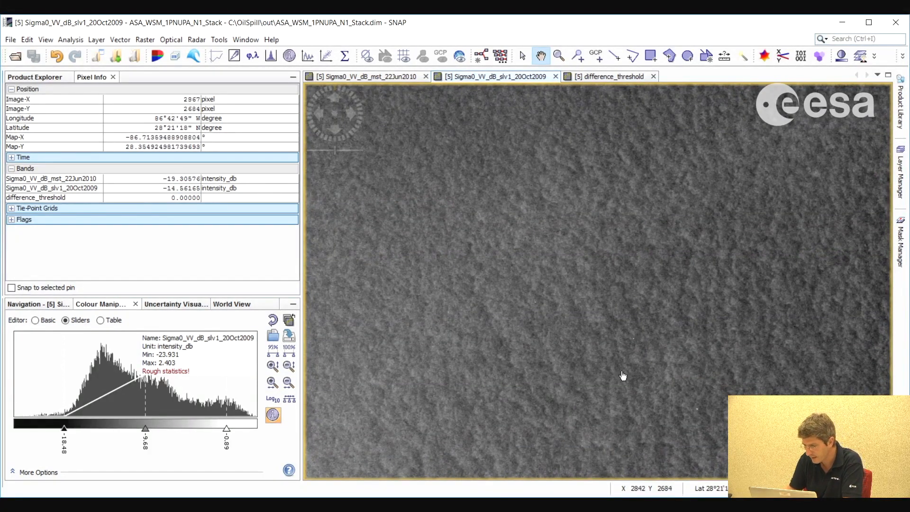
pyautogui.moveTo(748, 342); pyautogui.dragTo(661, 323)
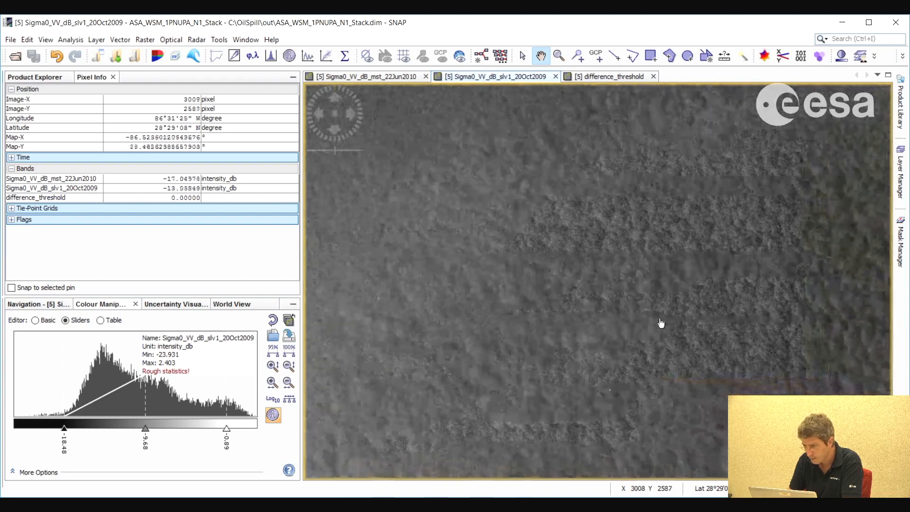
pyautogui.moveTo(542, 240); pyautogui.dragTo(558, 279)
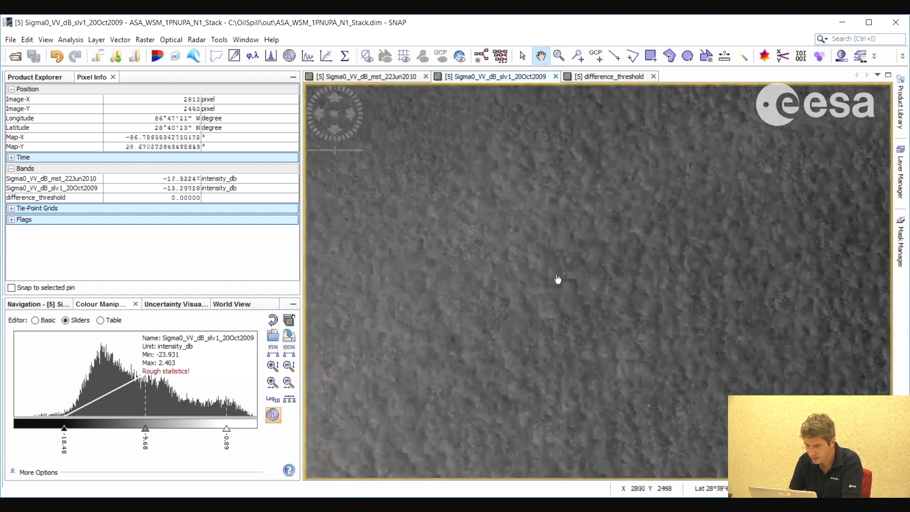
pyautogui.moveTo(532, 309); pyautogui.dragTo(603, 311)
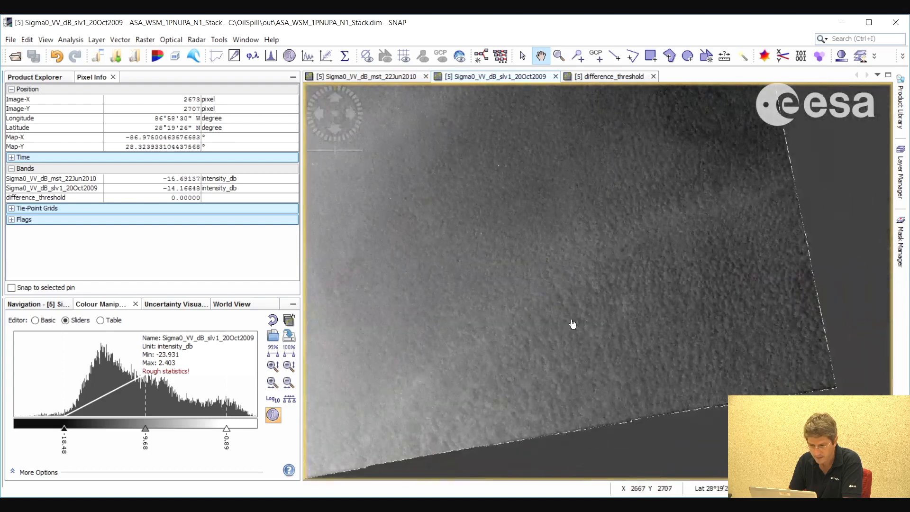
# Start a filtered band from Sigma0_VV_dB_slv1_20Oct2009, add a new user-defined filter and open it for editing
pyautogui.click(38, 77)
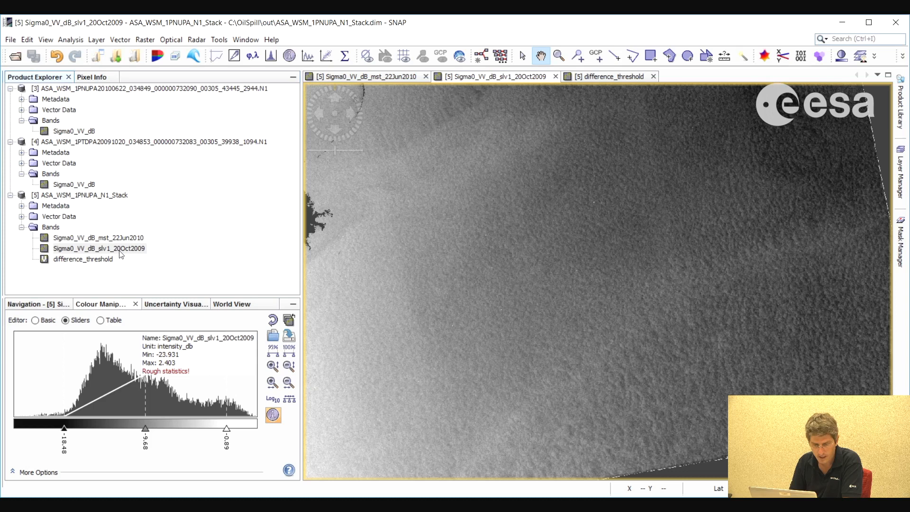
pyautogui.moveTo(526, 255); pyautogui.dragTo(564, 274)
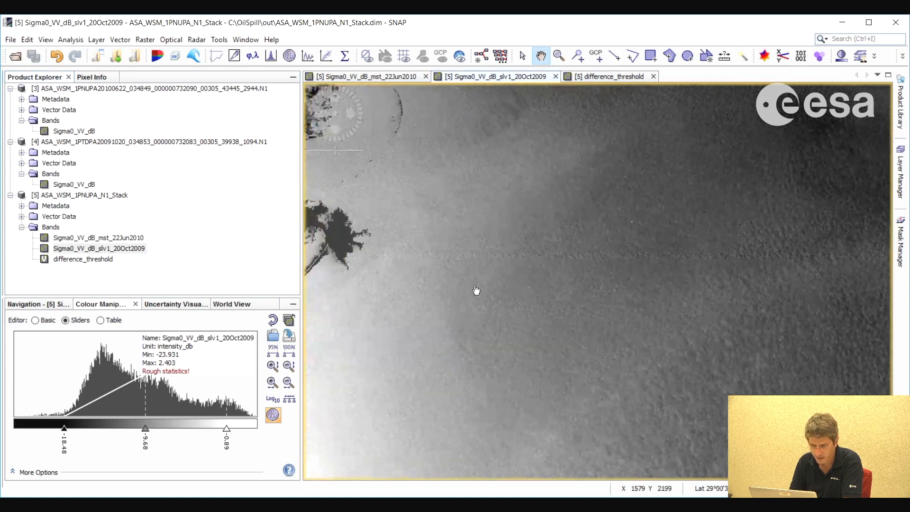
pyautogui.rightClick(99, 250)
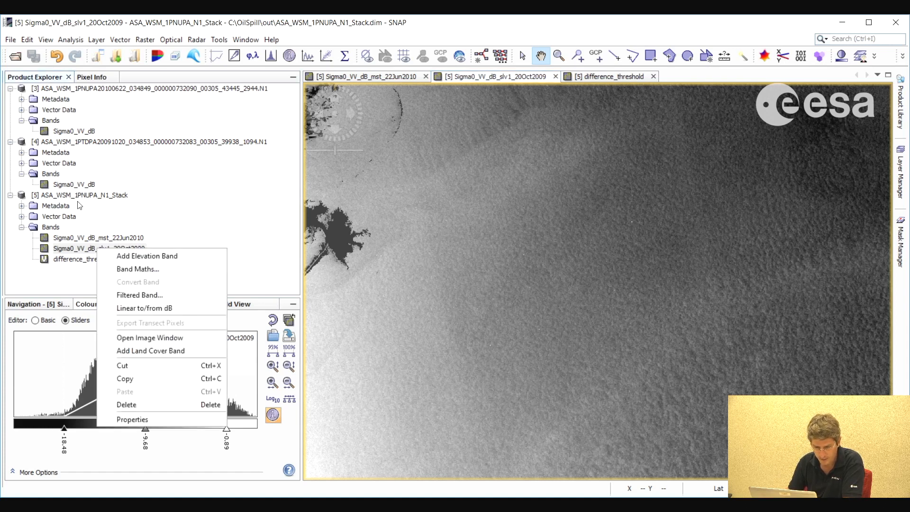
pyautogui.click(131, 295)
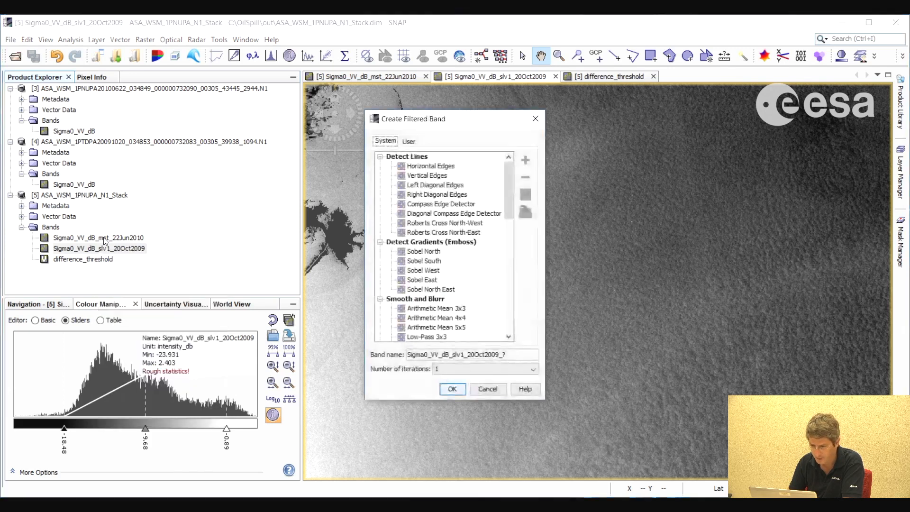
pyautogui.click(410, 142)
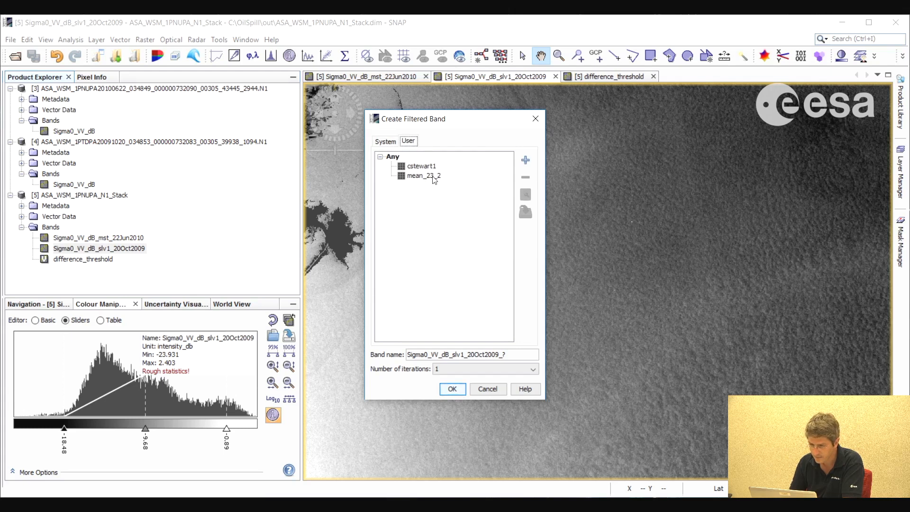
pyautogui.click(525, 160)
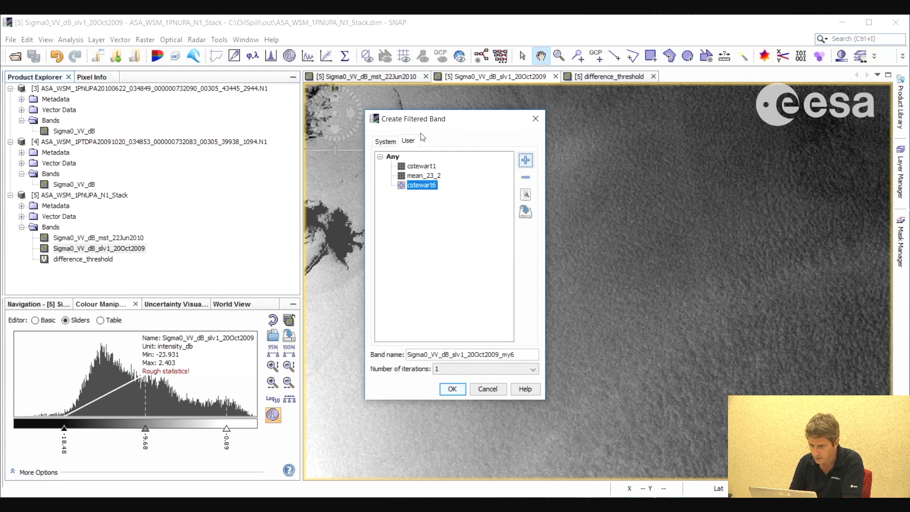
pyautogui.click(525, 195)
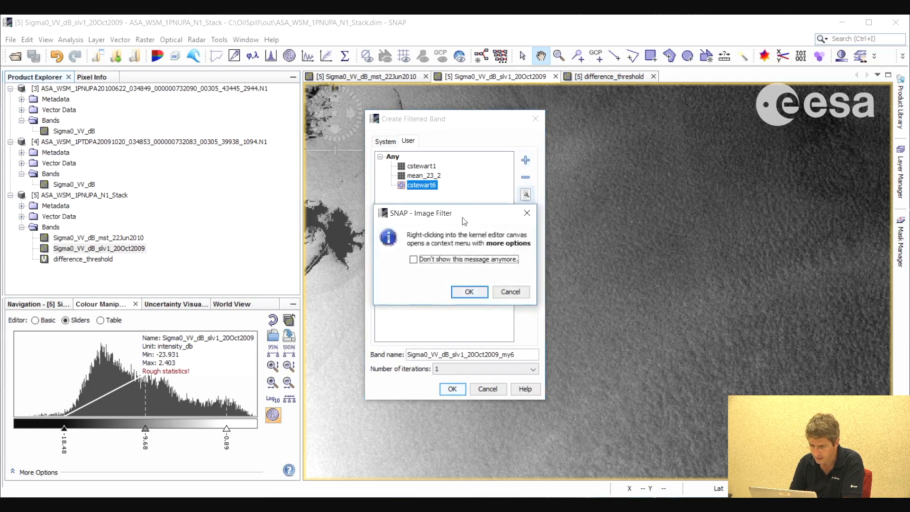
pyautogui.click(468, 291)
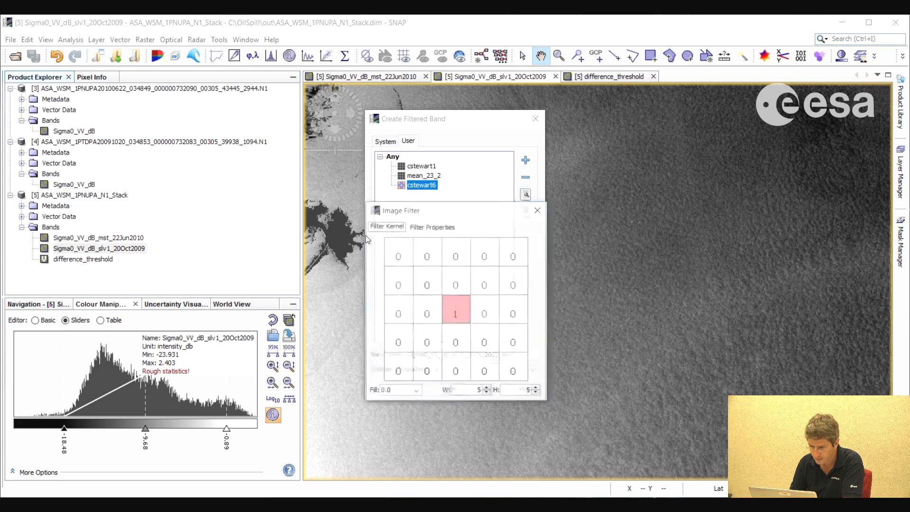
# Resize the filter kernel to 23 by 23 and fill its highlighted central cells with 0
pyautogui.moveTo(379, 317); pyautogui.dragTo(399, 317)
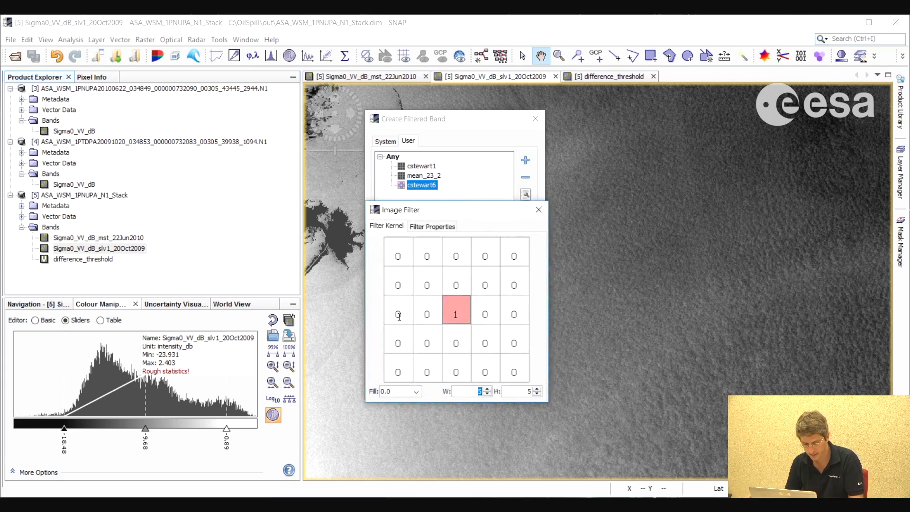
pyautogui.write('23')
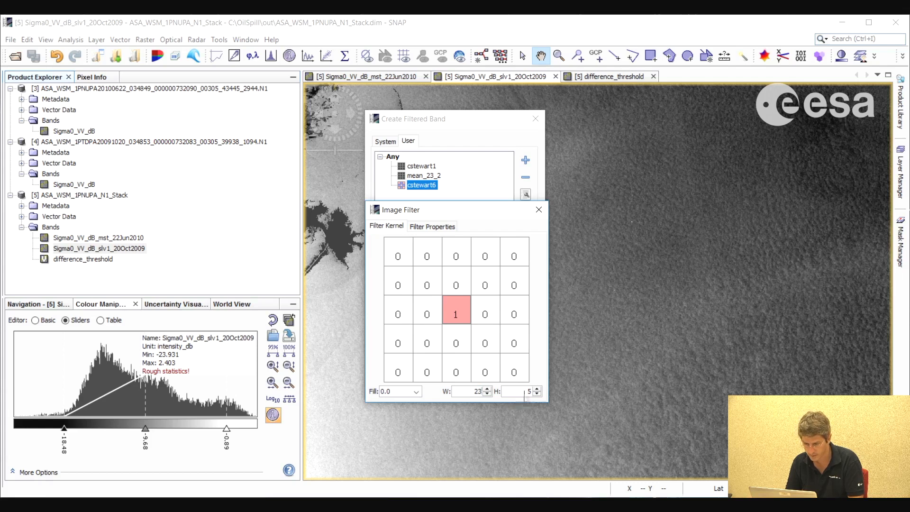
pyautogui.click(534, 391)
pyautogui.write('23')
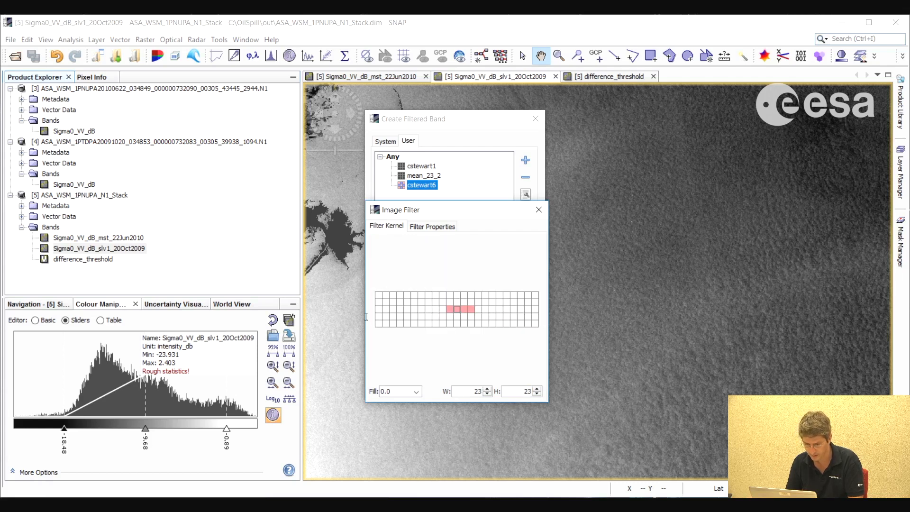
pyautogui.click(457, 395)
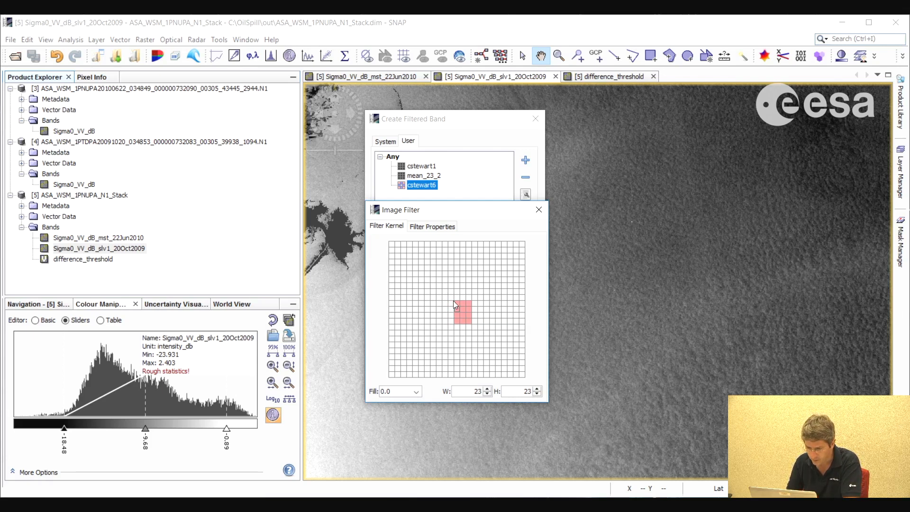
pyautogui.moveTo(455, 302); pyautogui.dragTo(469, 323)
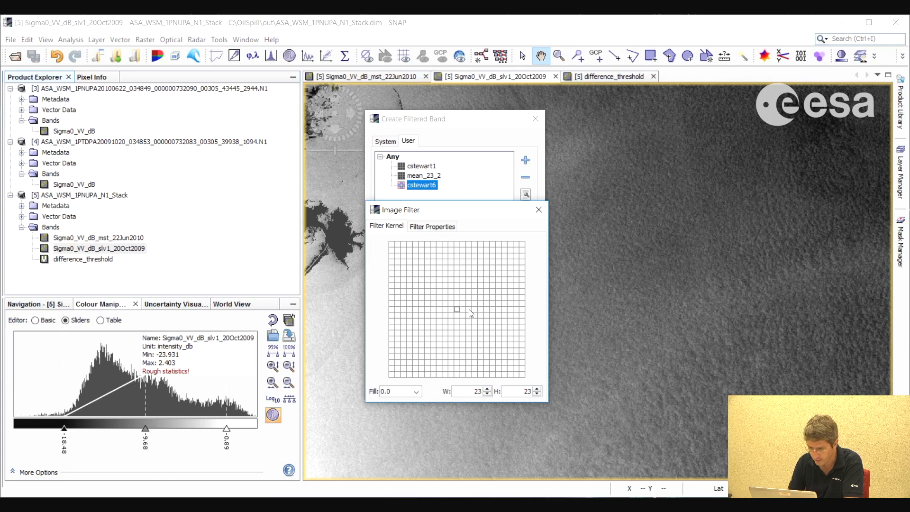
# Set the new filter's operation to MEAN and check its kernel
pyautogui.click(431, 228)
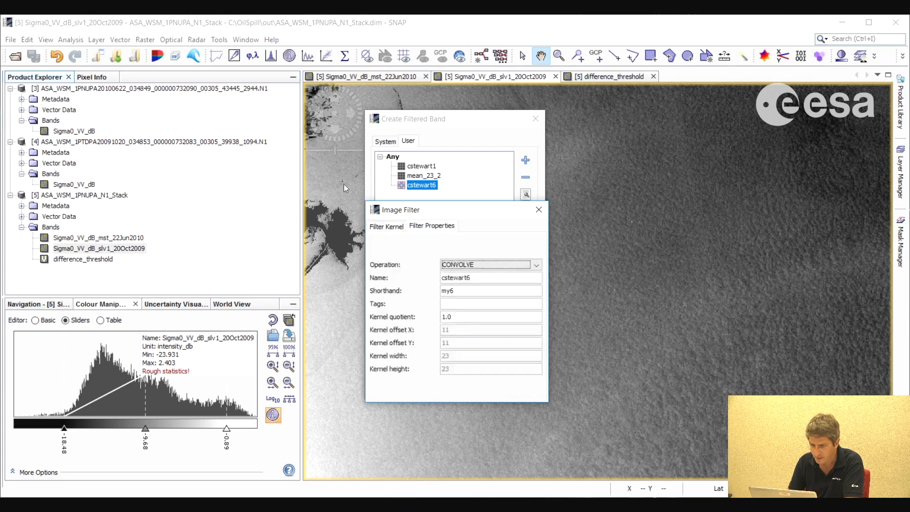
pyautogui.click(537, 265)
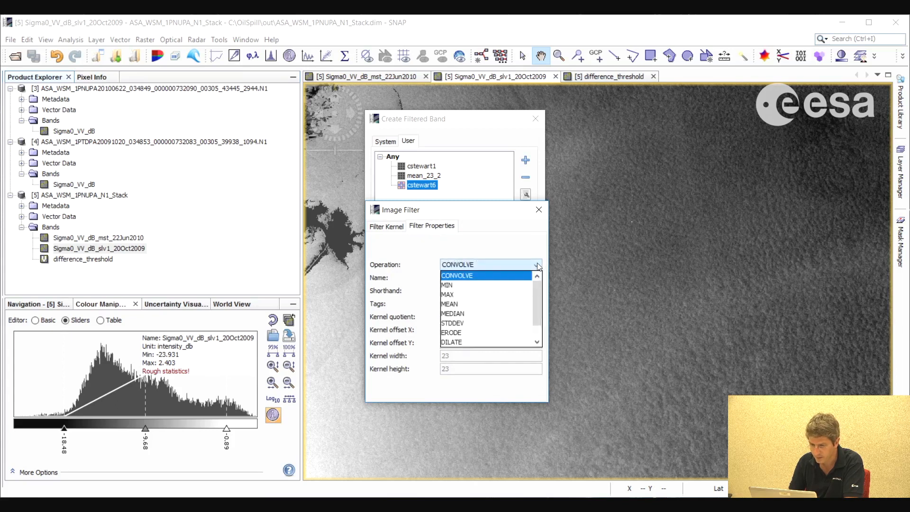
pyautogui.click(457, 304)
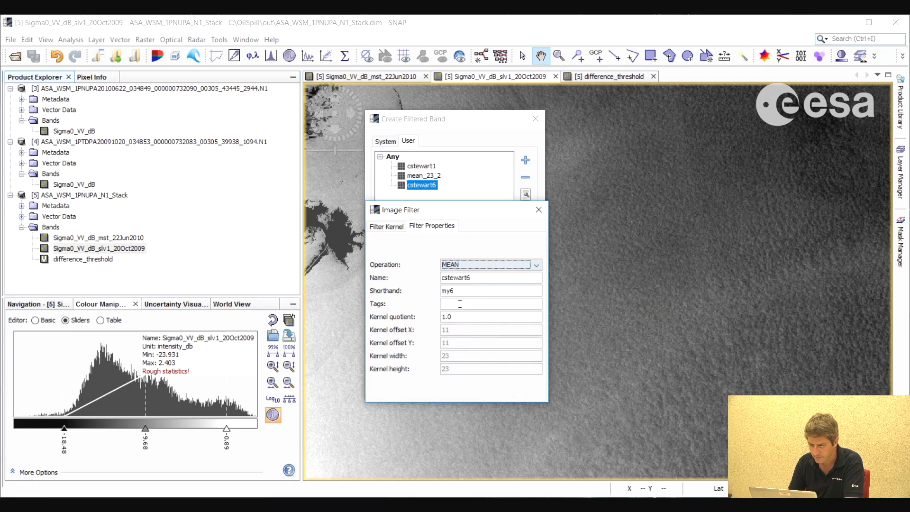
pyautogui.click(382, 227)
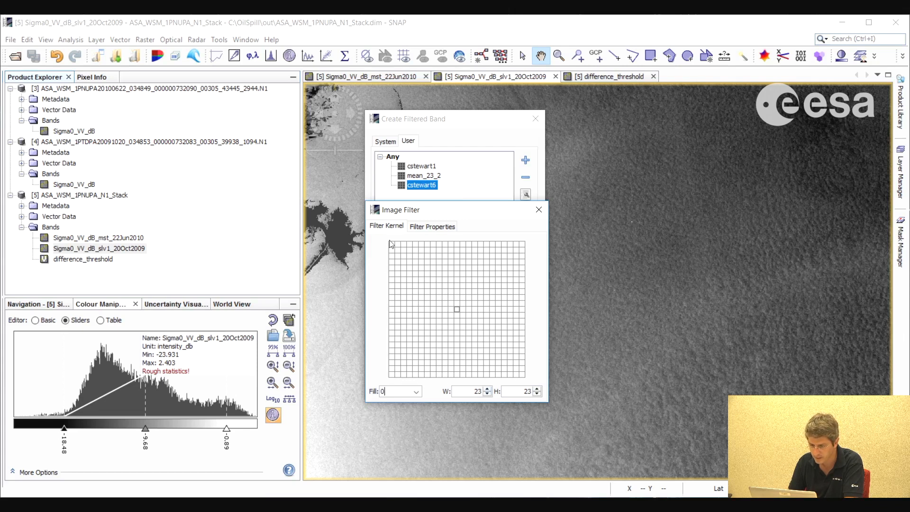
# Enter mean_23pixels as both the shorthand and the name of the new filter
pyautogui.click(444, 228)
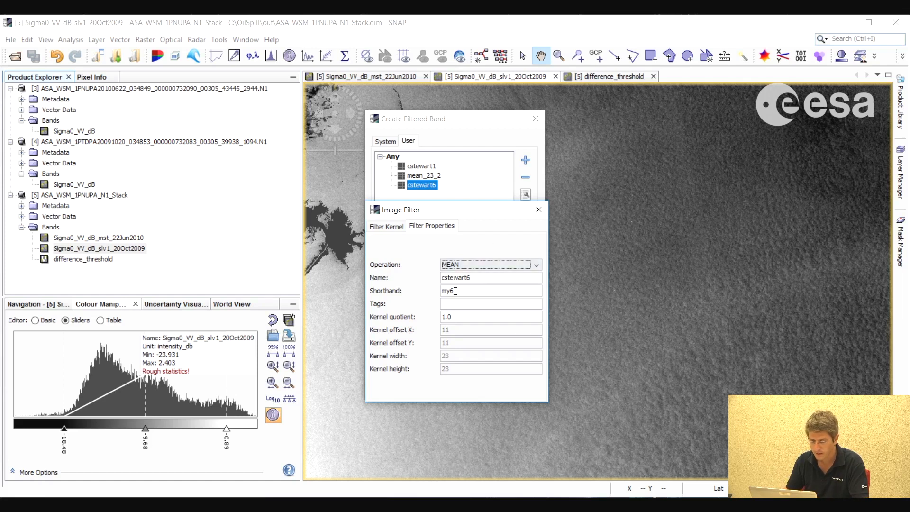
pyautogui.moveTo(460, 291); pyautogui.dragTo(440, 291)
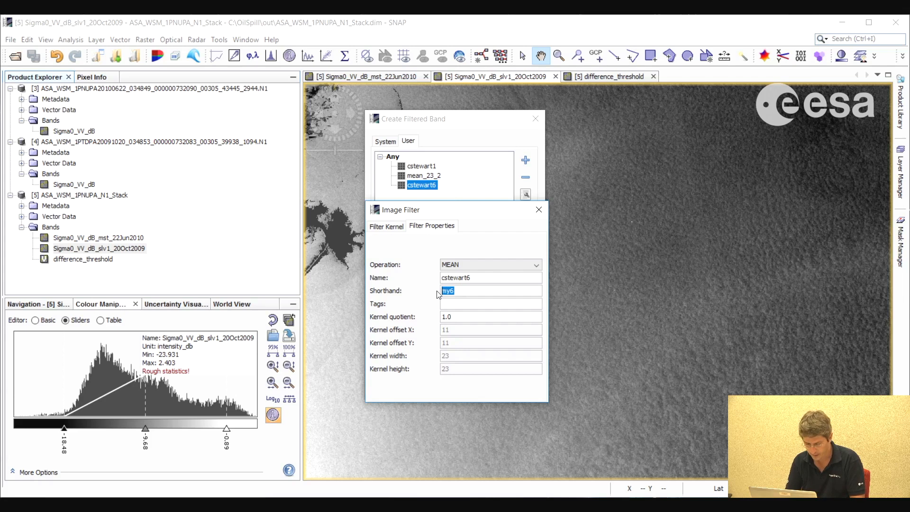
pyautogui.write('mean_23pixels')
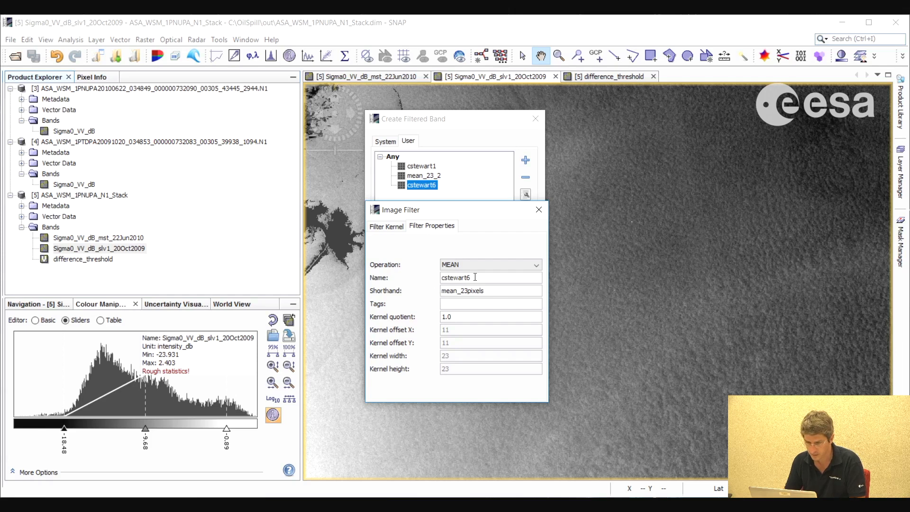
pyautogui.moveTo(475, 278); pyautogui.dragTo(429, 281)
pyautogui.write('mean_23pixels')
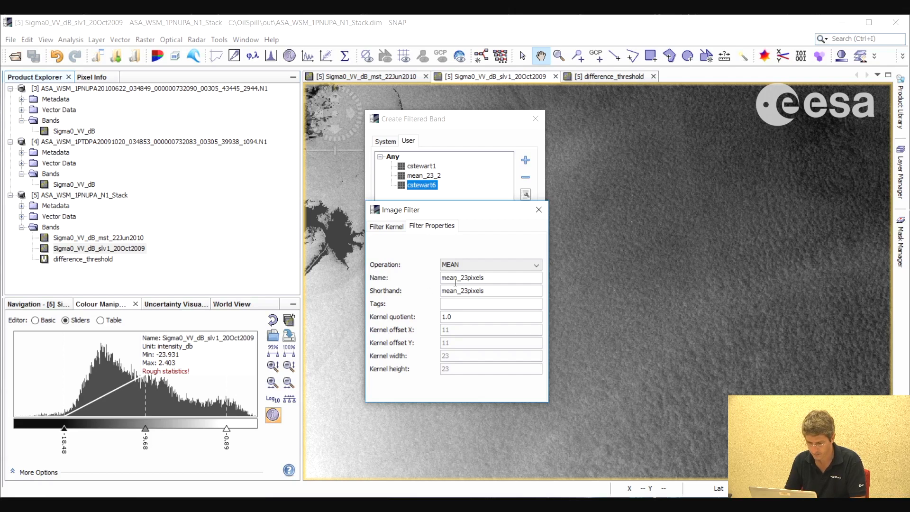
# Finish editing the filter, create the 20Oct2009 band filtered with mean_23pixels, and inspect the smoothed image
pyautogui.click(390, 230)
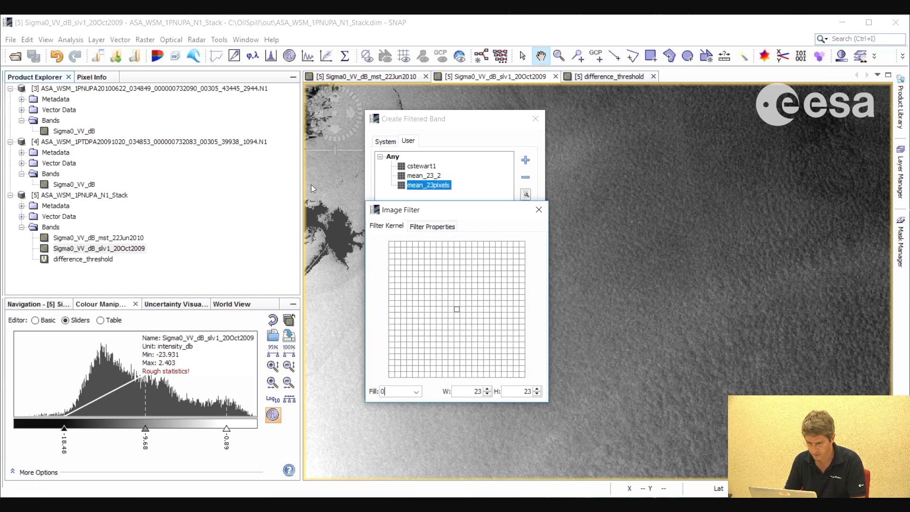
pyautogui.click(539, 209)
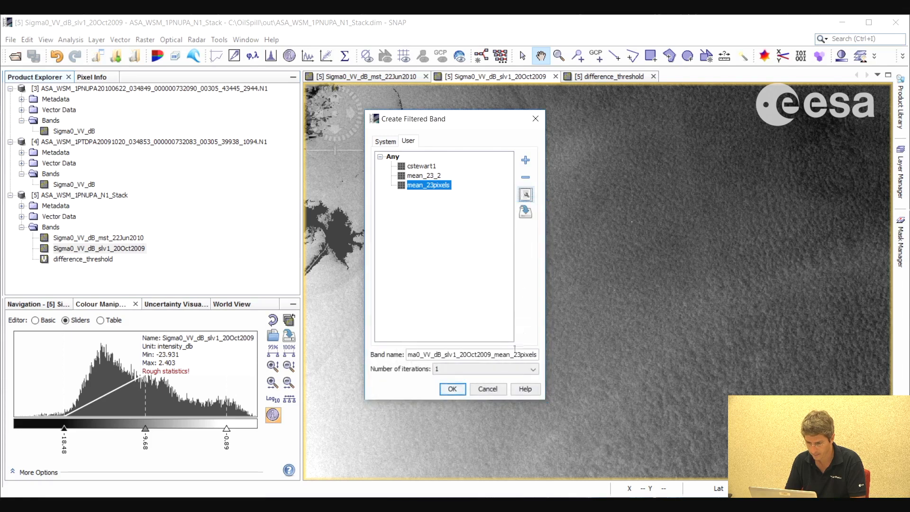
pyautogui.click(453, 389)
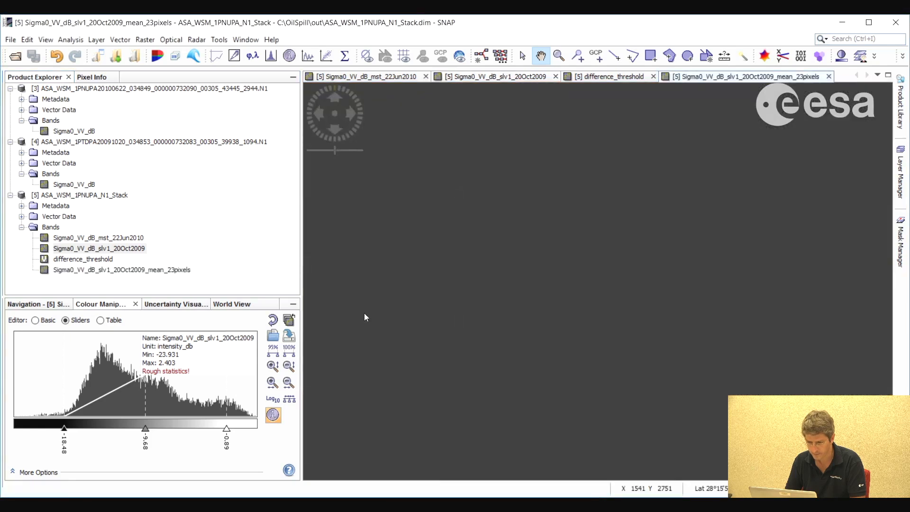
pyautogui.moveTo(659, 331); pyautogui.dragTo(634, 320)
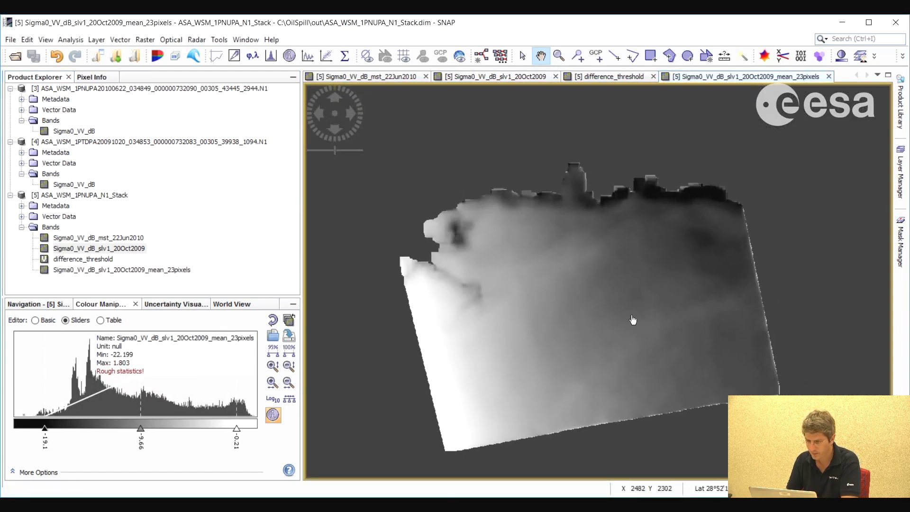
pyautogui.scroll(2, 583, 317)
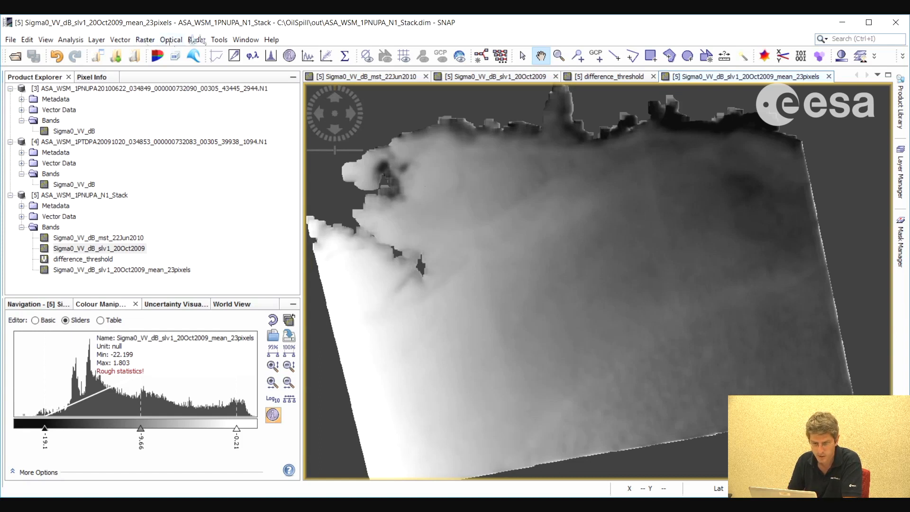
# Start a Band Maths calculation on ASA_WSM_1PNUPA_N1_Stack and name the new band difference_threshold_smooth
pyautogui.click(145, 40)
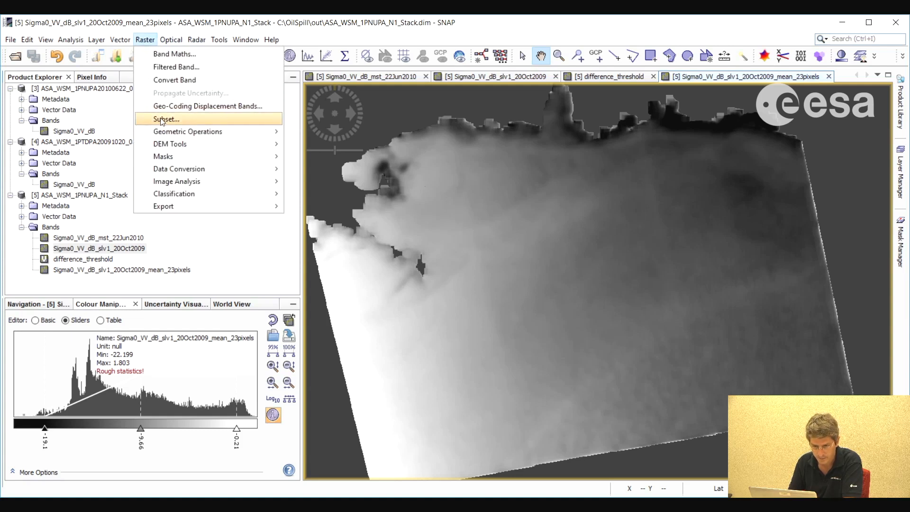
pyautogui.click(179, 54)
pyautogui.moveTo(430, 189); pyautogui.dragTo(392, 189)
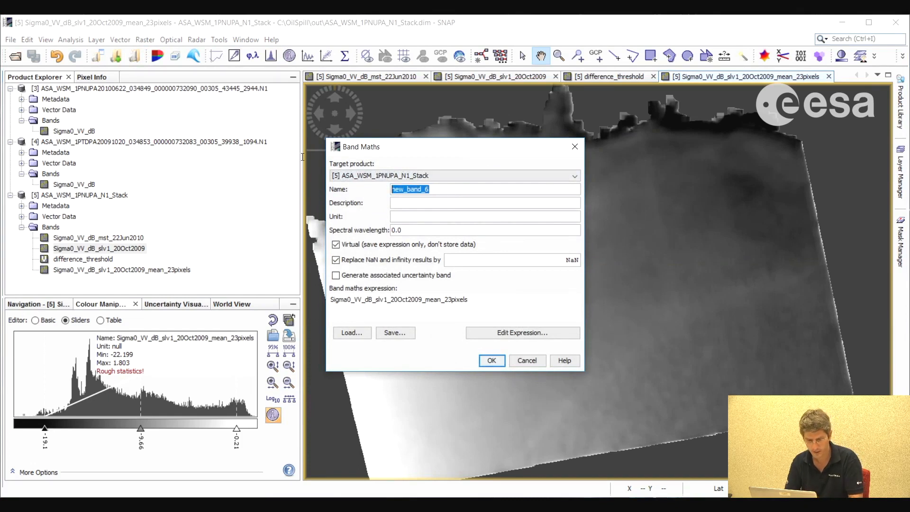
pyautogui.write('difference_thre')
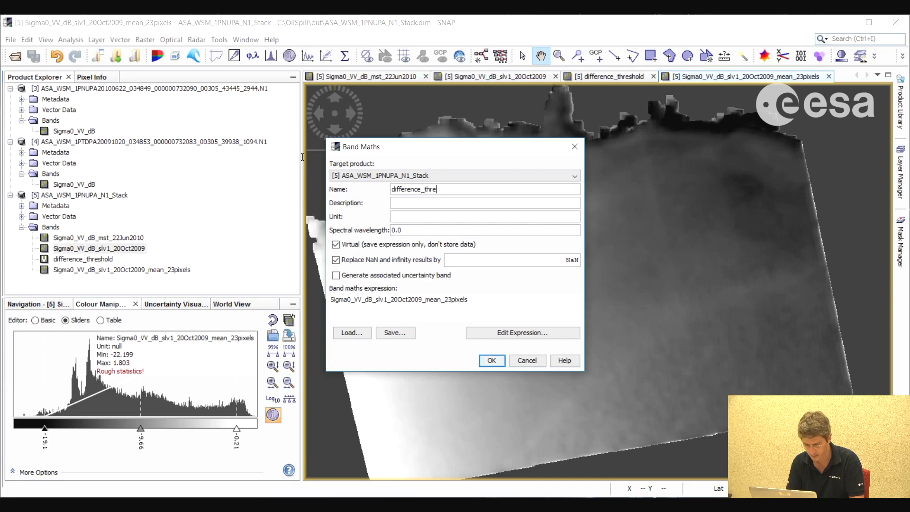
pyautogui.write('shold_smooth')
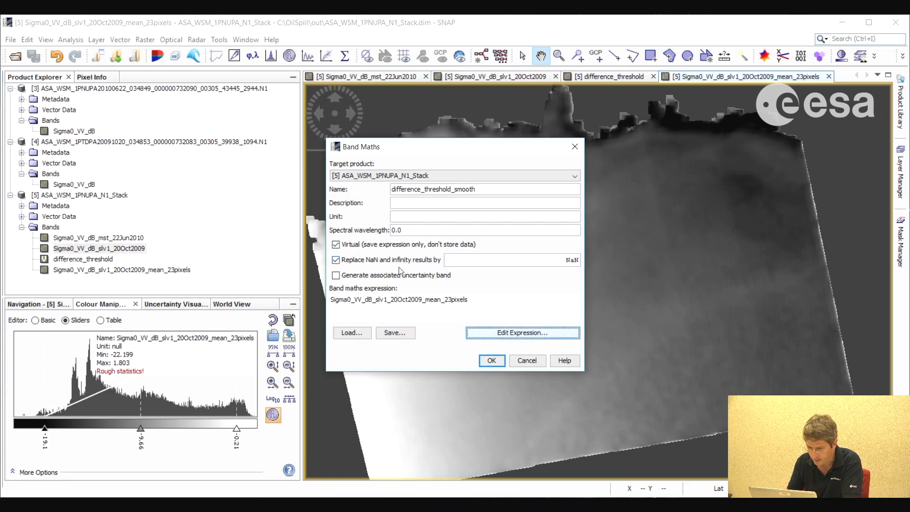
# Replace the band's expression with Sigma0_VV_dB_mst_22Jun2010 - Sigma0_VV_dB_slv1_20Oct2009_mean_23pixels < -6
pyautogui.click(517, 332)
pyautogui.moveTo(533, 207); pyautogui.dragTo(498, 196)
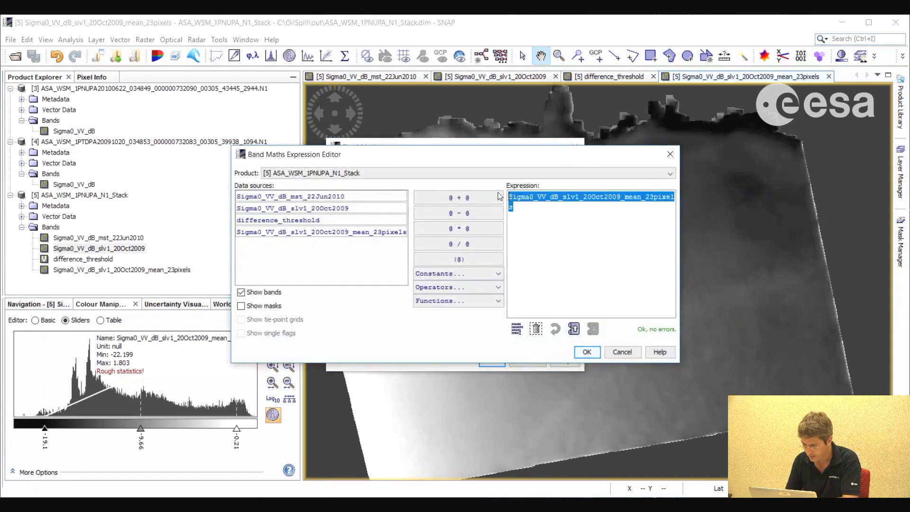
pyautogui.press('Delete')
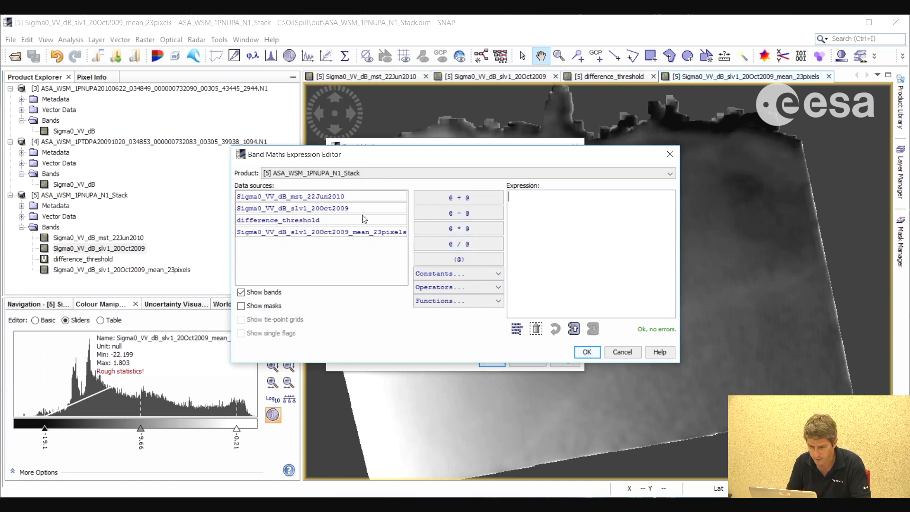
pyautogui.click(352, 196)
pyautogui.click(488, 213)
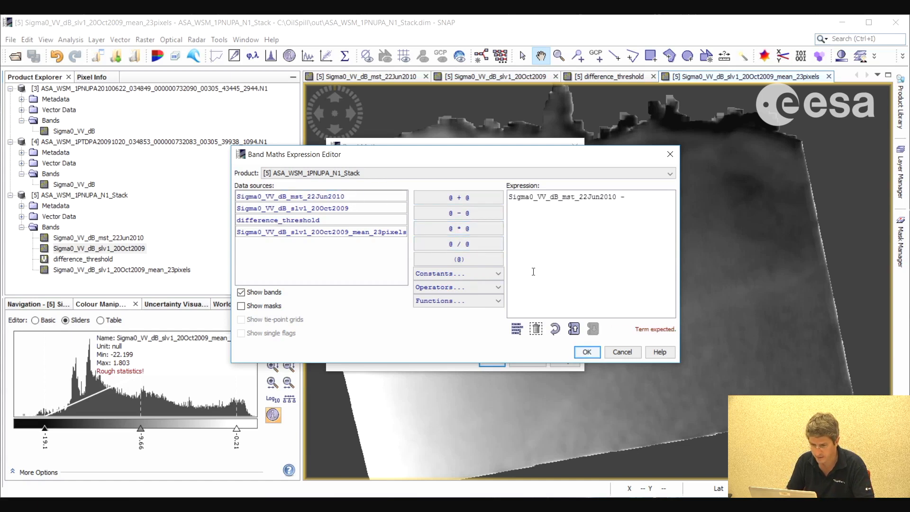
pyautogui.click(318, 232)
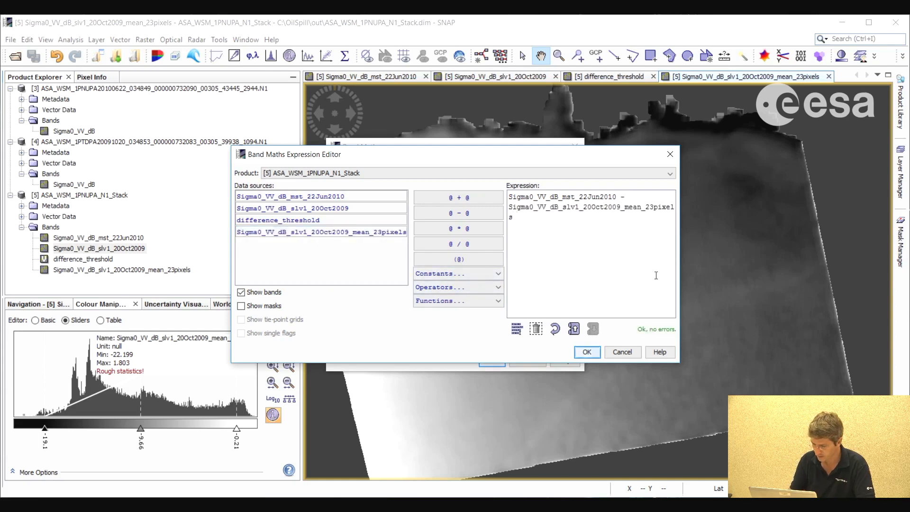
pyautogui.write('< -6')
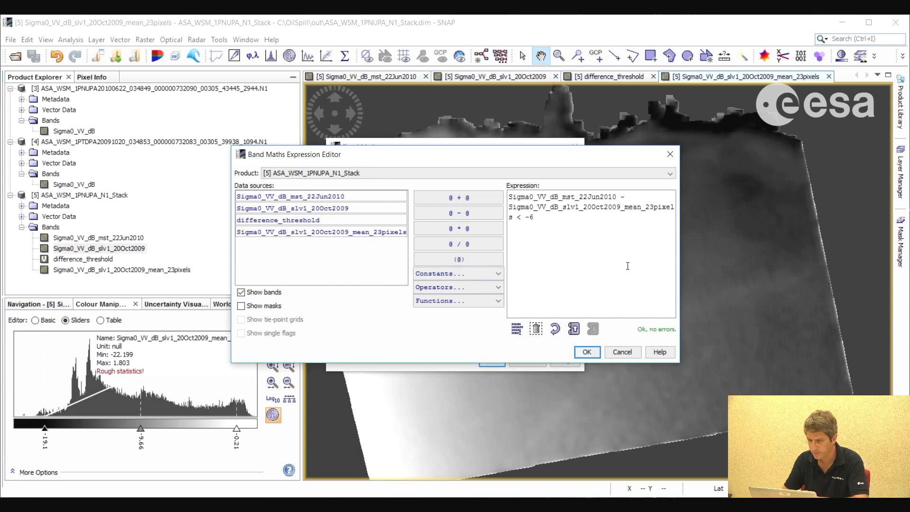
# Accept the expression, create the difference_threshold_smooth band, and inspect the extent of the detected spill areas
pyautogui.click(586, 351)
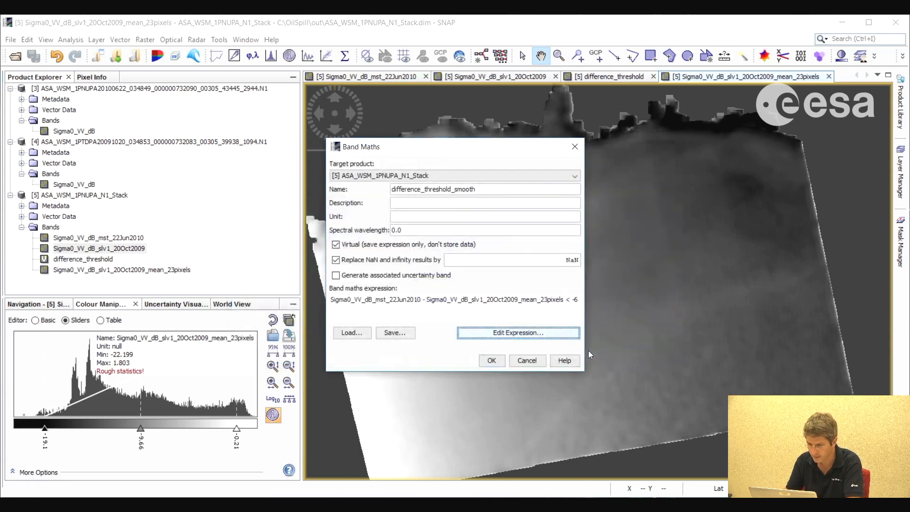
pyautogui.click(489, 361)
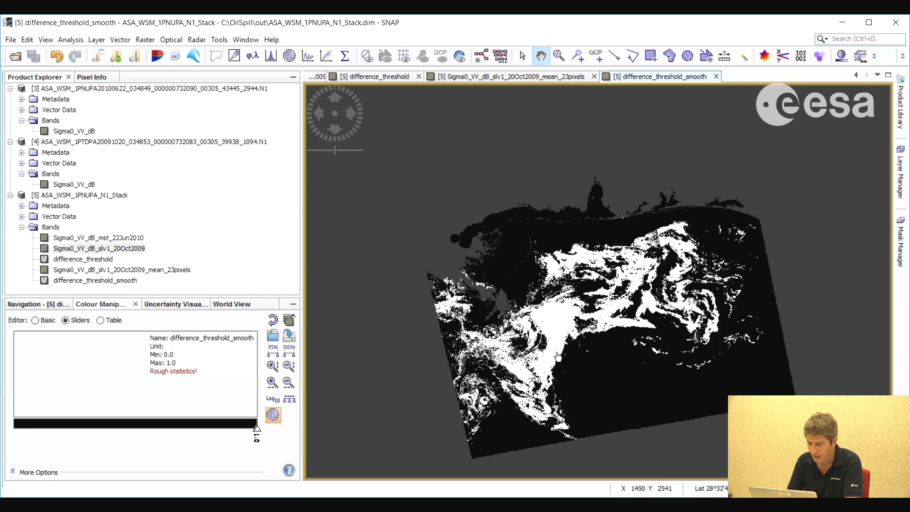
pyautogui.moveTo(643, 358); pyautogui.dragTo(622, 346)
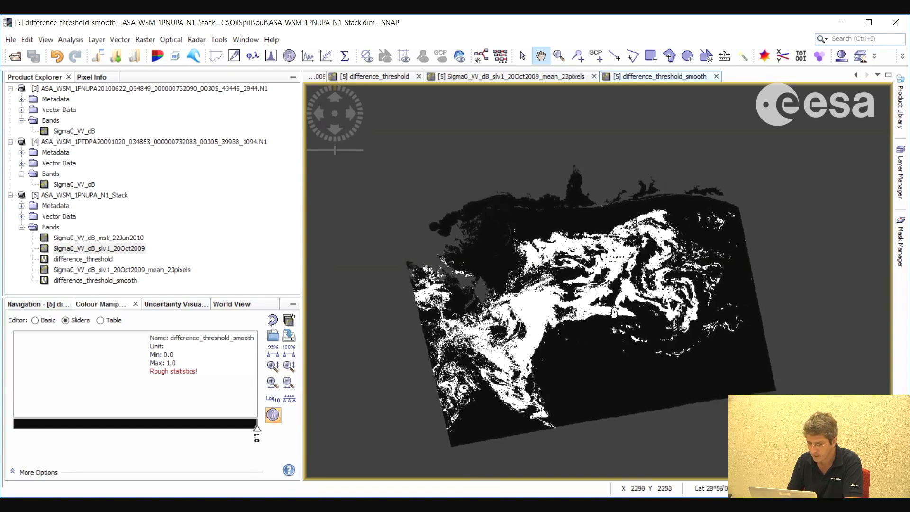
pyautogui.scroll(5, 613, 313)
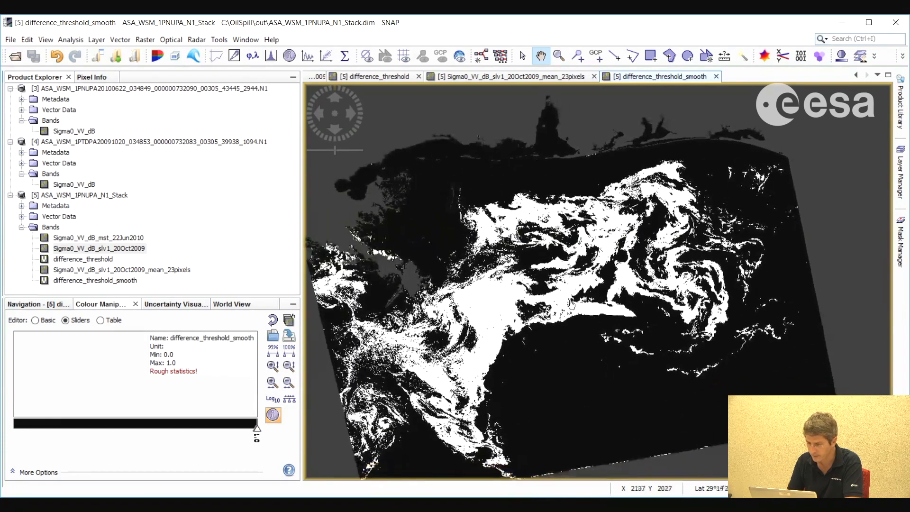
pyautogui.scroll(-2, 571, 318)
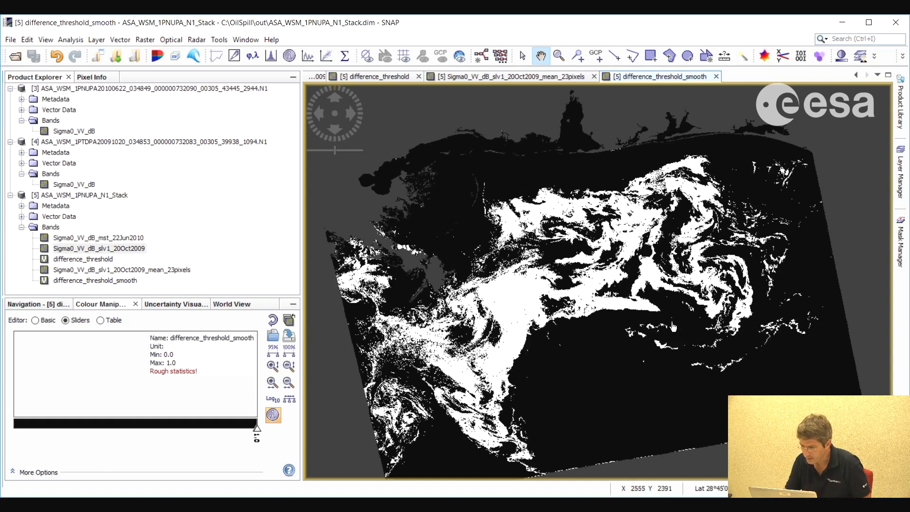
pyautogui.moveTo(813, 307); pyautogui.dragTo(781, 314)
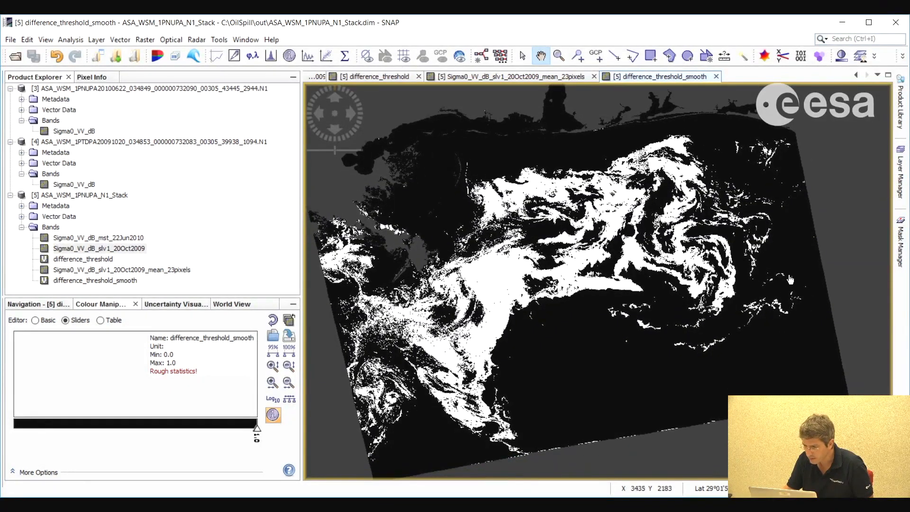
pyautogui.moveTo(557, 368); pyautogui.dragTo(568, 365)
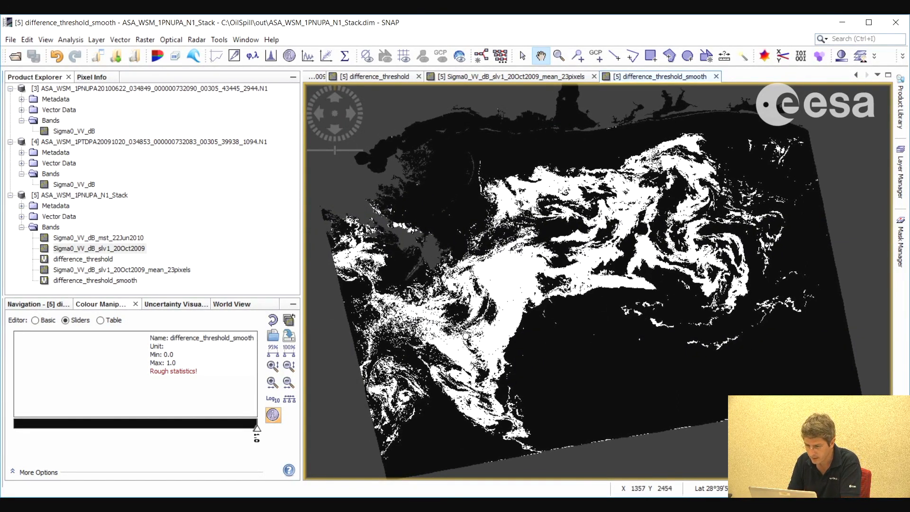
pyautogui.moveTo(717, 249); pyautogui.dragTo(728, 250)
pyautogui.moveTo(536, 201); pyautogui.dragTo(526, 199)
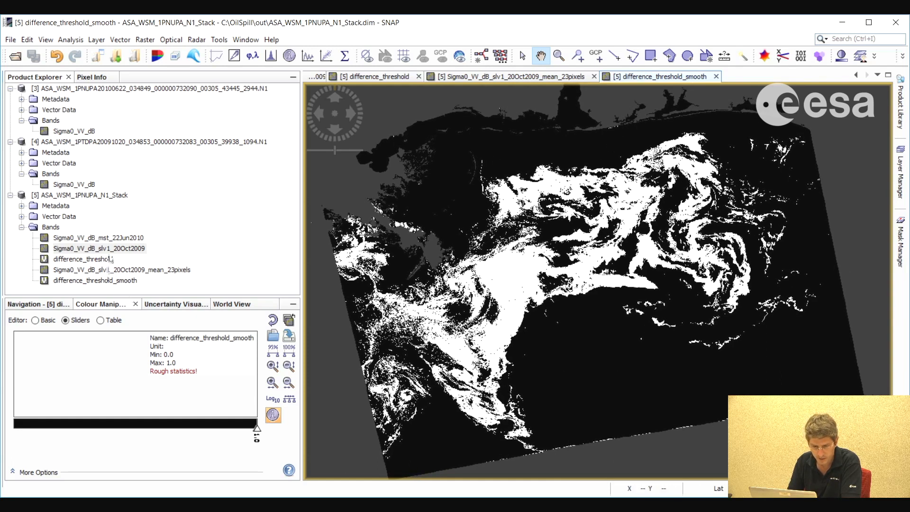
# Display the Sigma0_VV_dB_mst_22Jun2010 band and close all other image views except difference_threshold_smooth
pyautogui.doubleClick(92, 237)
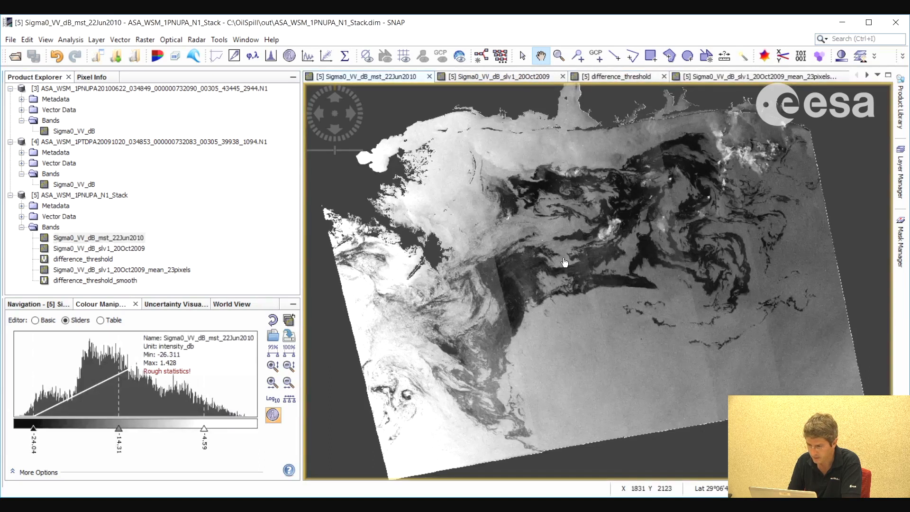
pyautogui.click(833, 77)
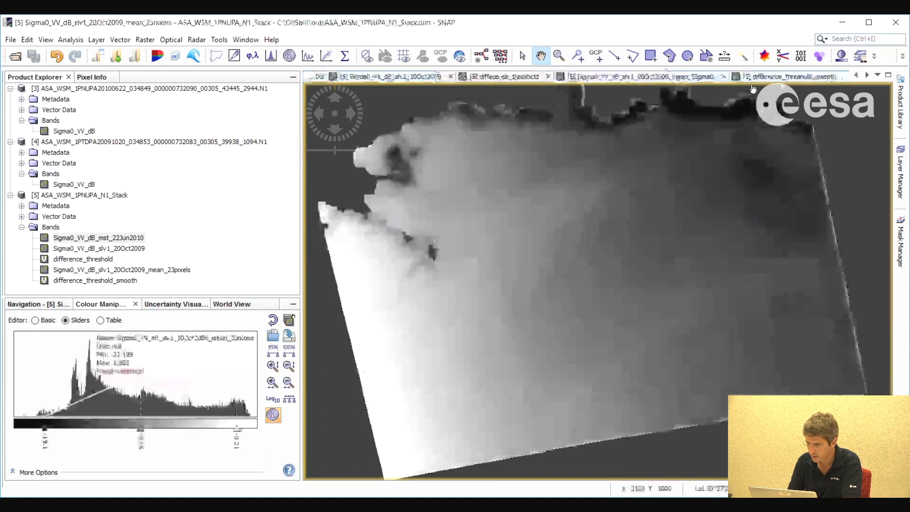
pyautogui.click(723, 76)
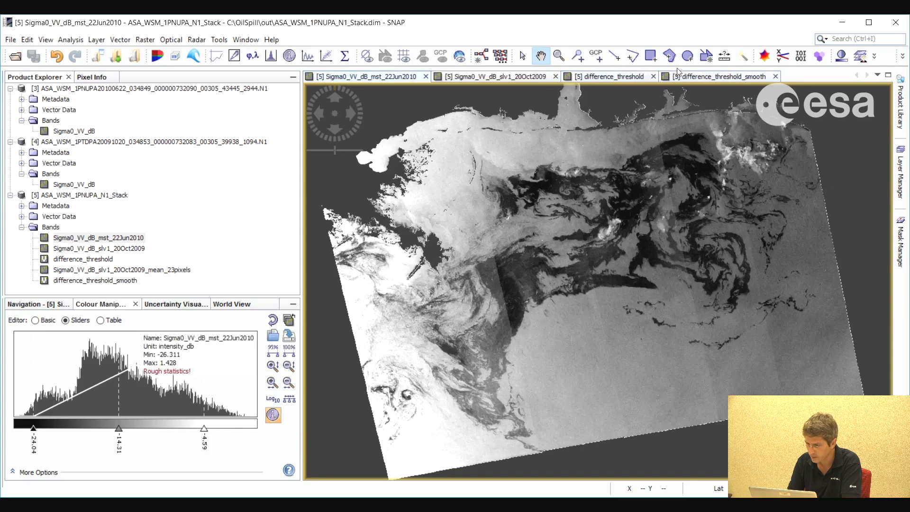
pyautogui.click(650, 76)
pyautogui.click(555, 76)
pyautogui.click(492, 77)
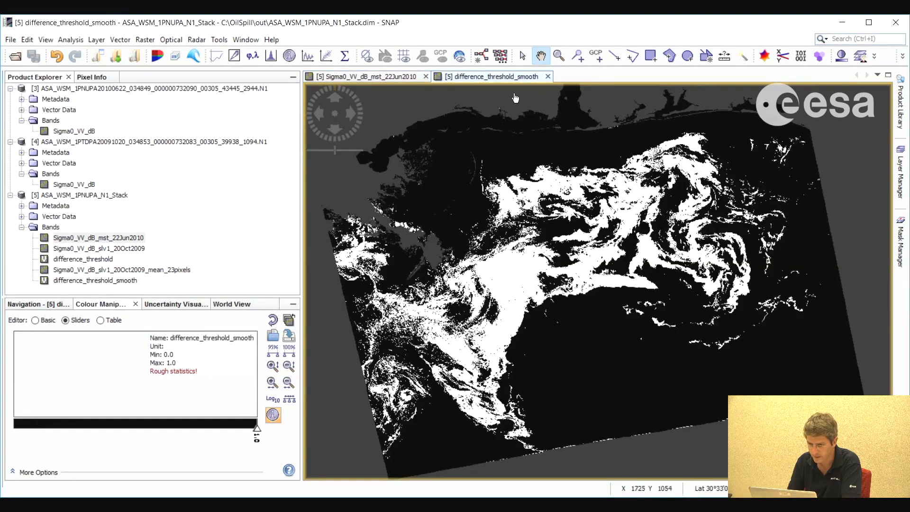
# Alternate between the 22Jun2010 backscatter image and difference_threshold_smooth to compare the dark areas with the detected spill
pyautogui.click(382, 78)
pyautogui.hotkey('ctrl', 'Tab')
pyautogui.hotkey('ctrl', 'Tab')
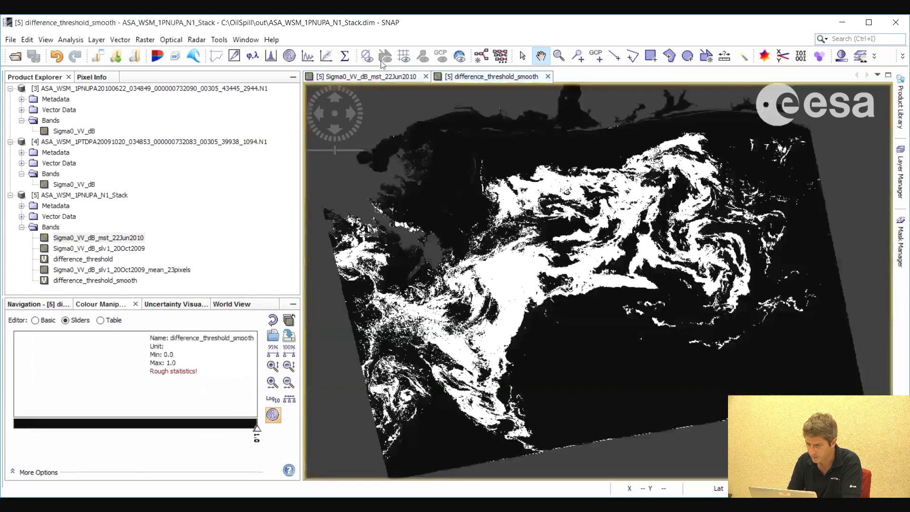
pyautogui.hotkey('ctrl', 'Tab')
pyautogui.hotkey('ctrl', 'Tab')
pyautogui.click(492, 80)
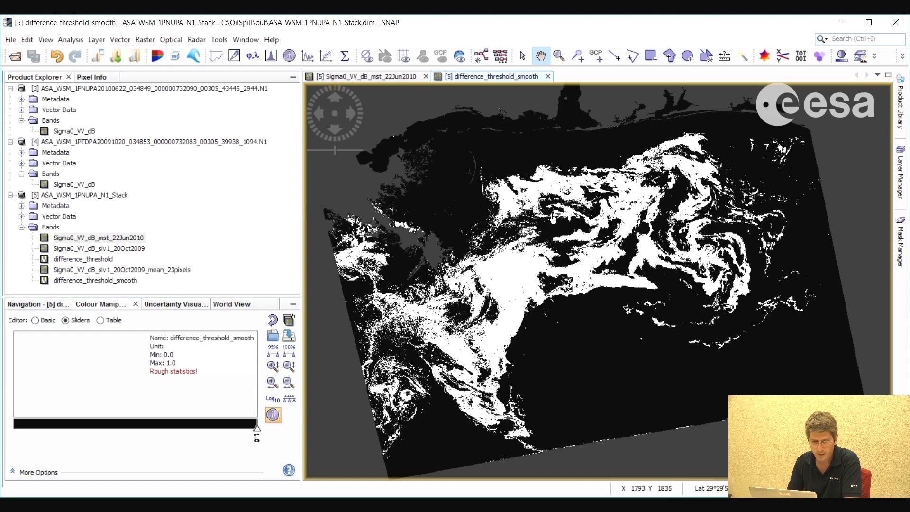
# Compute the histogram of the difference_threshold_smooth band
pyautogui.click(63, 39)
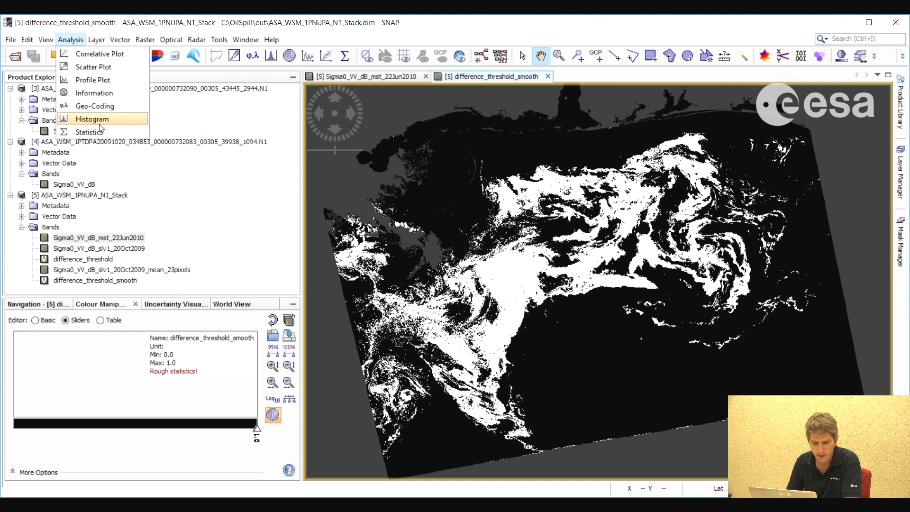
pyautogui.click(86, 119)
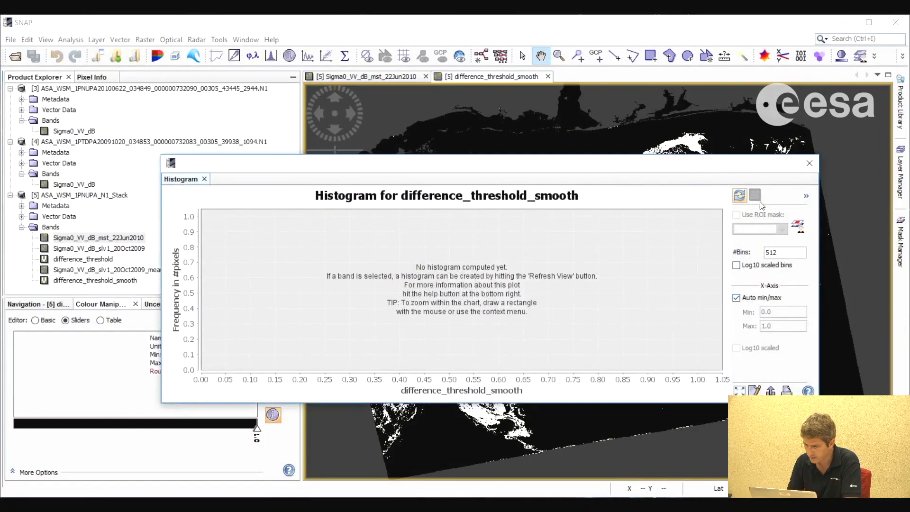
pyautogui.click(740, 195)
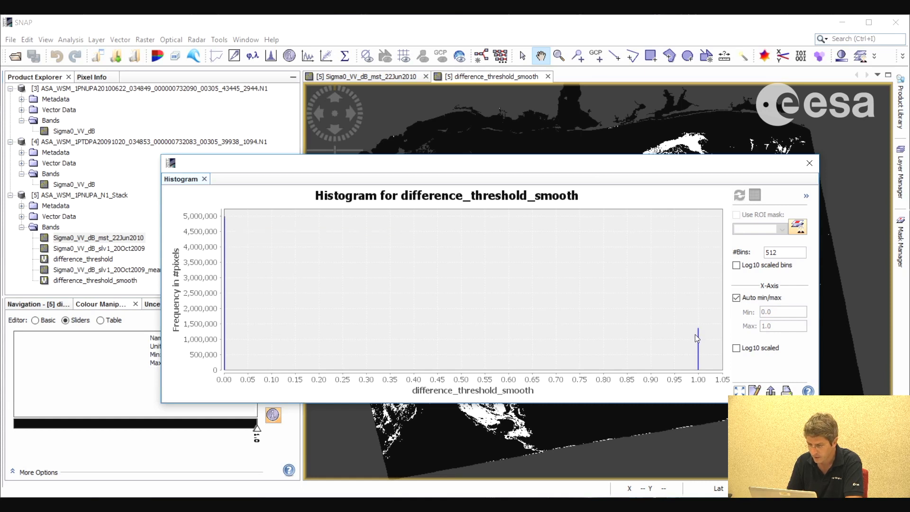
pyautogui.moveTo(664, 169); pyautogui.dragTo(637, 160)
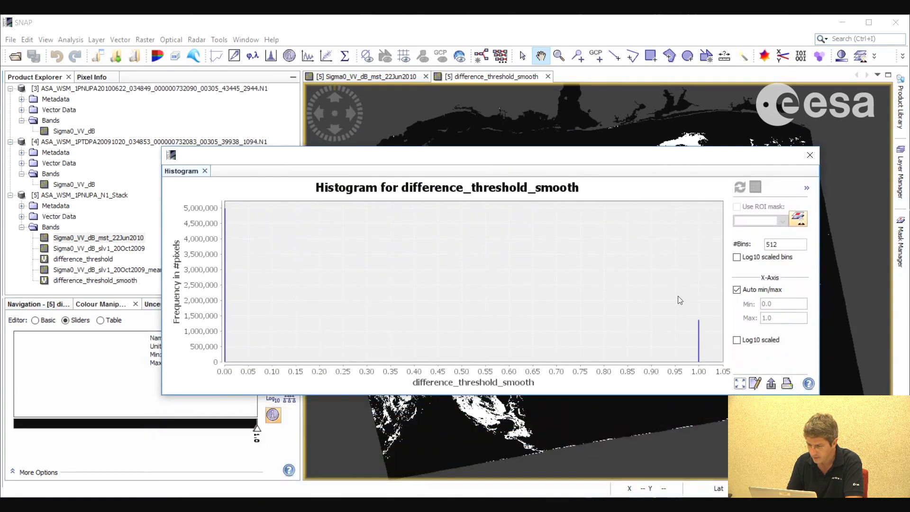
# Enlarge the histogram bar at value 1 to read its pixel count, and close the histogram
pyautogui.moveTo(711, 334); pyautogui.dragTo(711, 334)
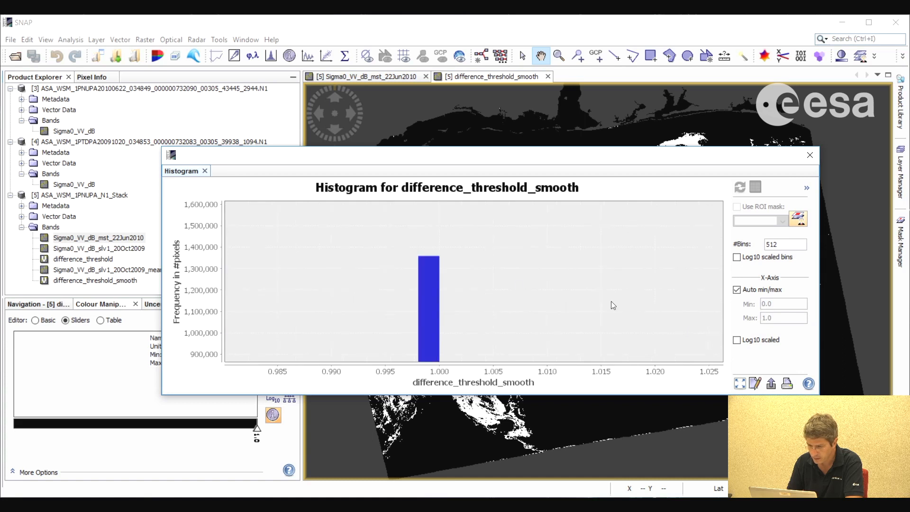
pyautogui.moveTo(399, 241); pyautogui.dragTo(476, 283)
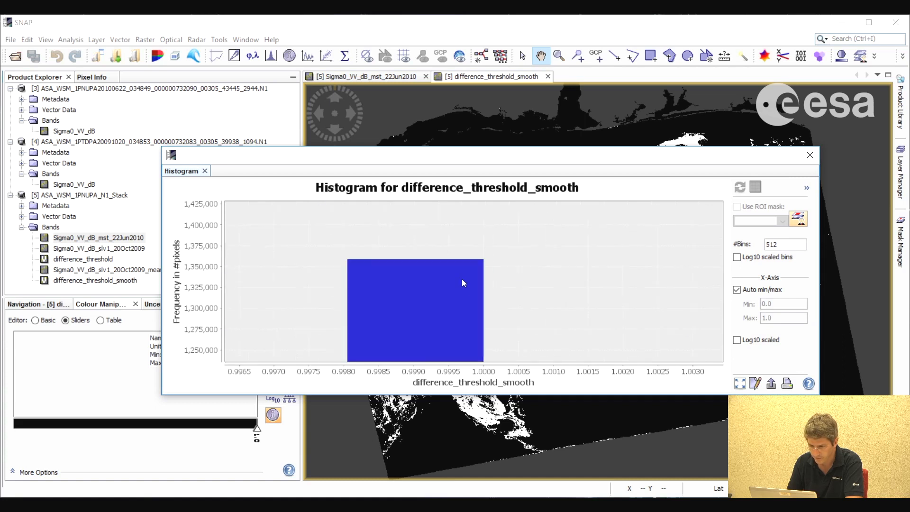
pyautogui.moveTo(335, 238); pyautogui.dragTo(434, 299)
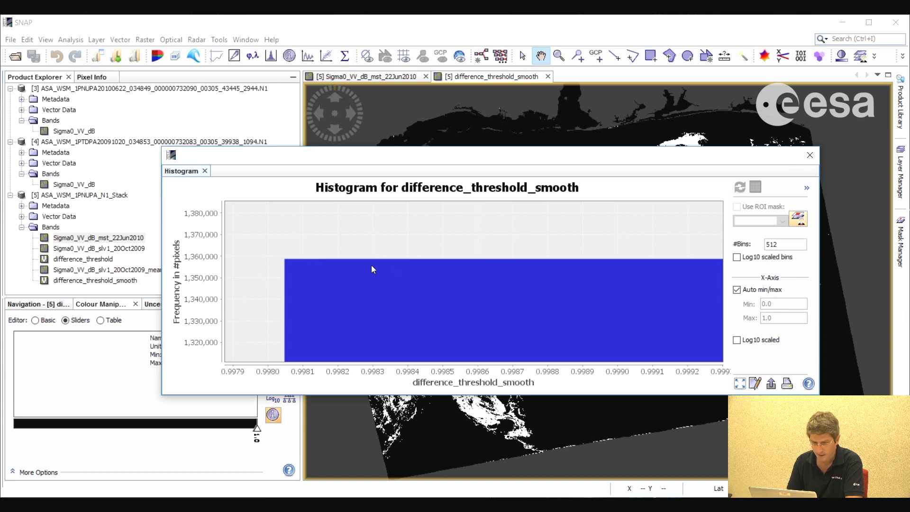
pyautogui.moveTo(371, 265)
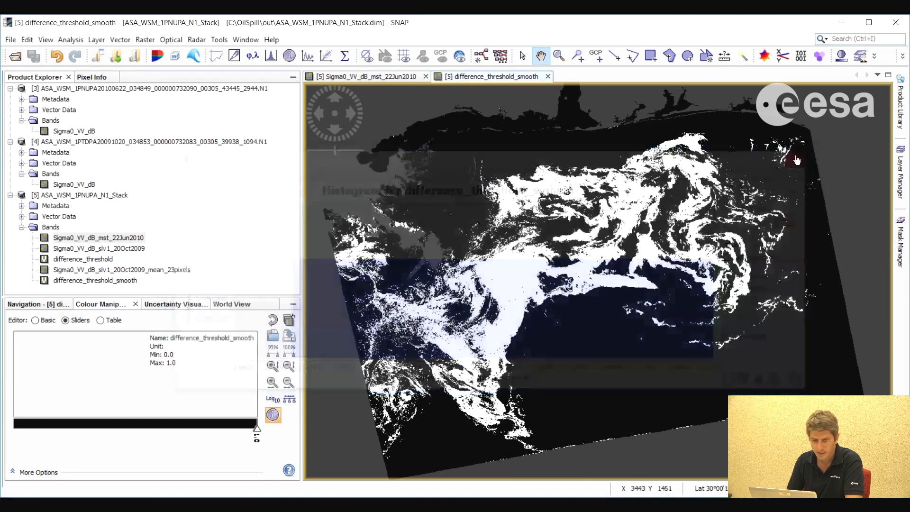
pyautogui.click(811, 156)
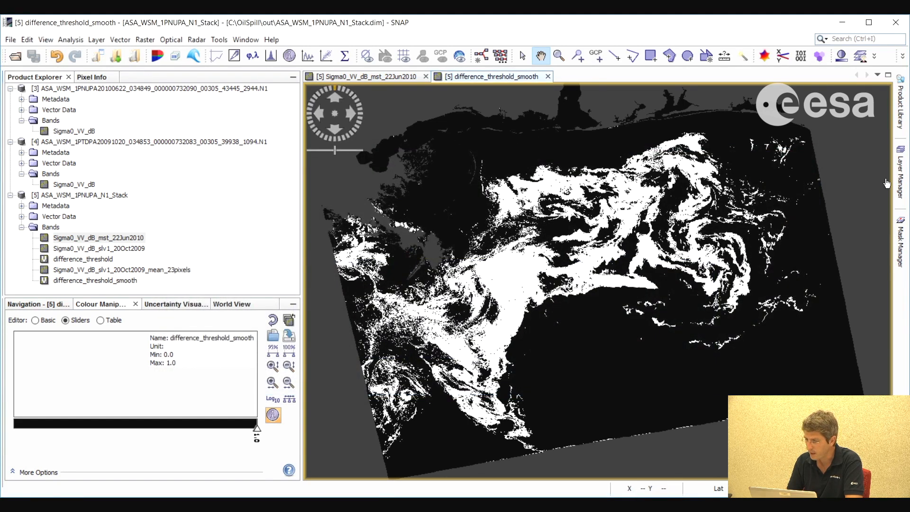
# Create a band maths mask in the Mask Manager with the expression difference_threshold_smooth > 0
pyautogui.click(905, 176)
pyautogui.click(901, 242)
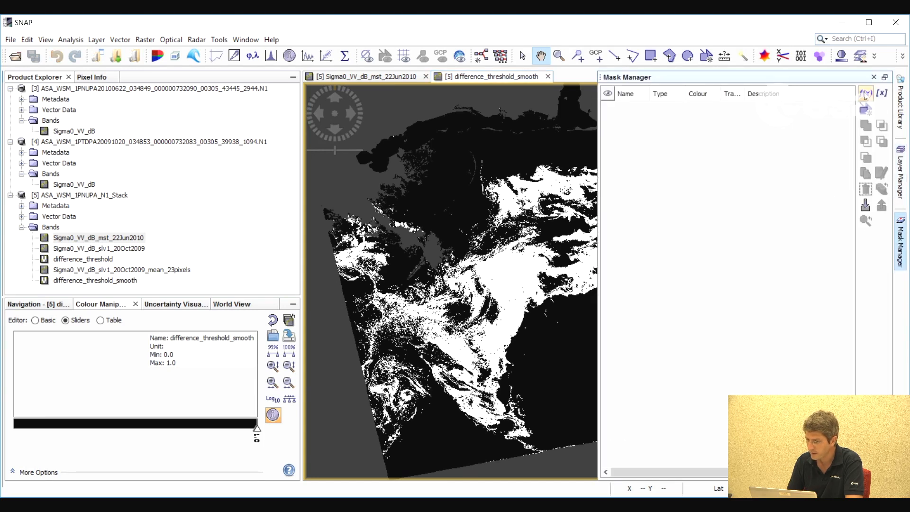
pyautogui.click(865, 96)
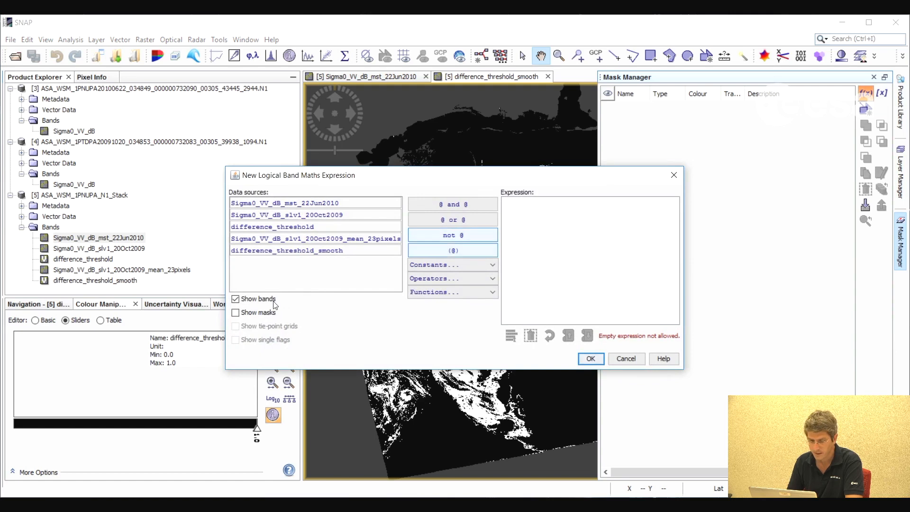
pyautogui.doubleClick(330, 251)
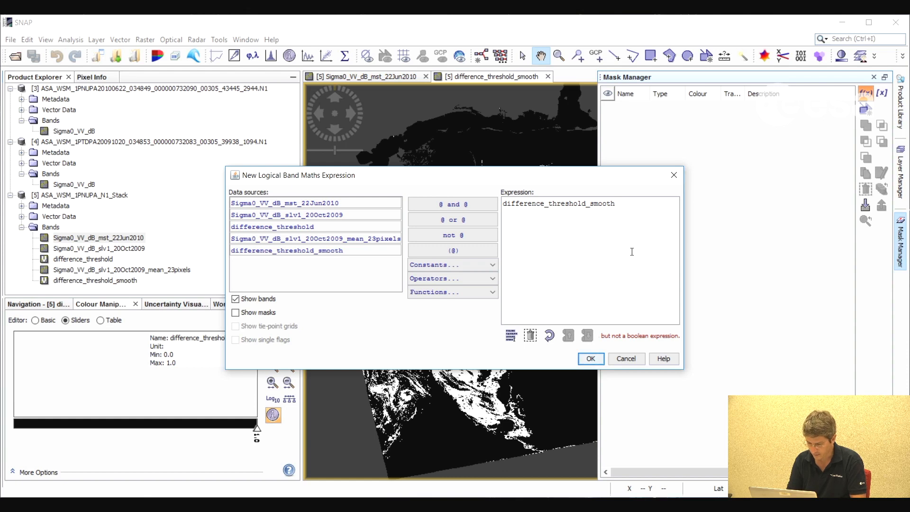
pyautogui.write('> 0')
pyautogui.click(590, 359)
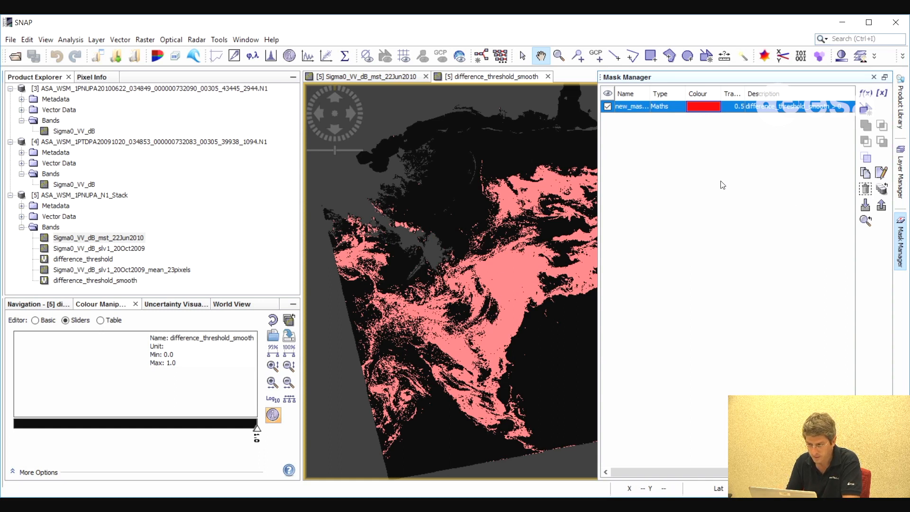
# Compute the statistics of difference_threshold_smooth restricted to the ROI mask new_mask_1
pyautogui.click(58, 38)
pyautogui.click(91, 132)
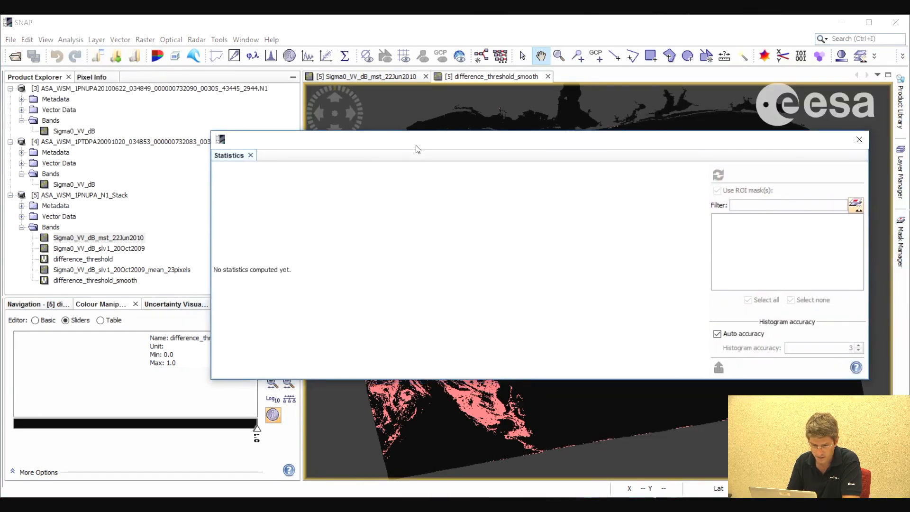
pyautogui.moveTo(417, 149); pyautogui.dragTo(454, 149)
pyautogui.click(127, 281)
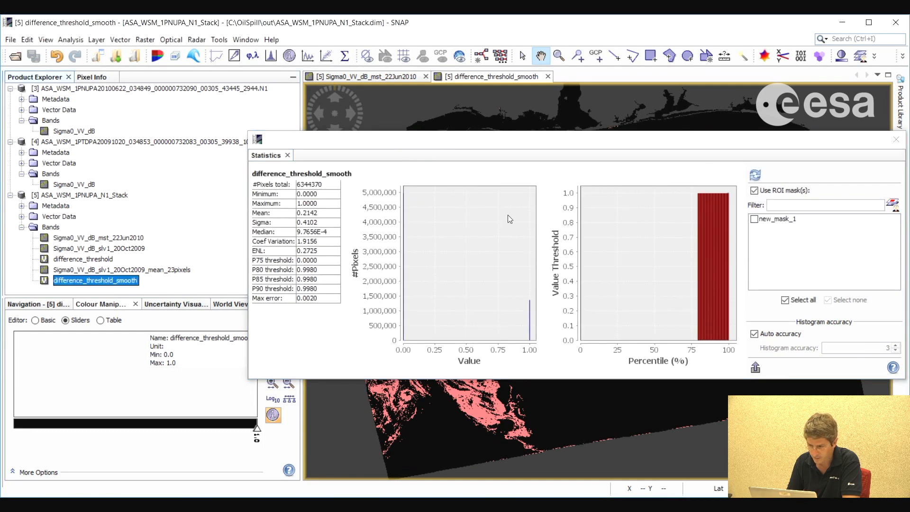
pyautogui.moveTo(573, 142); pyautogui.dragTo(503, 138)
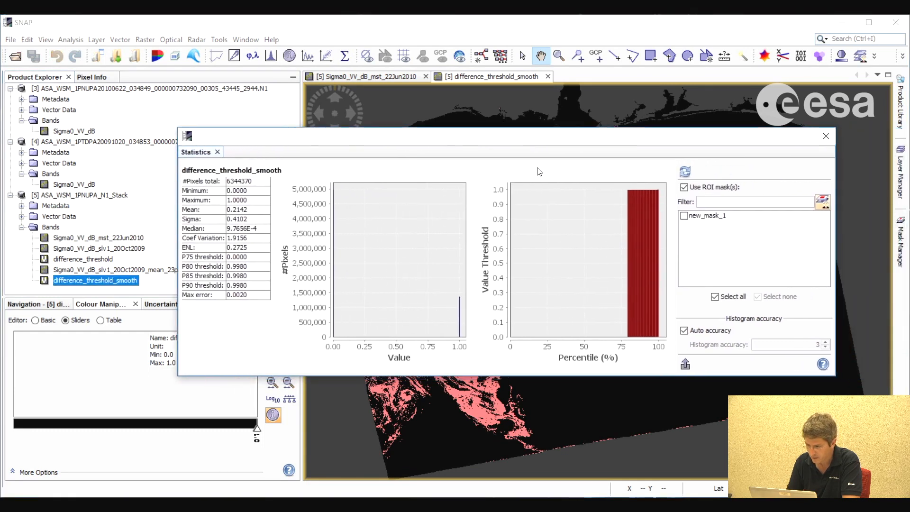
pyautogui.click(684, 216)
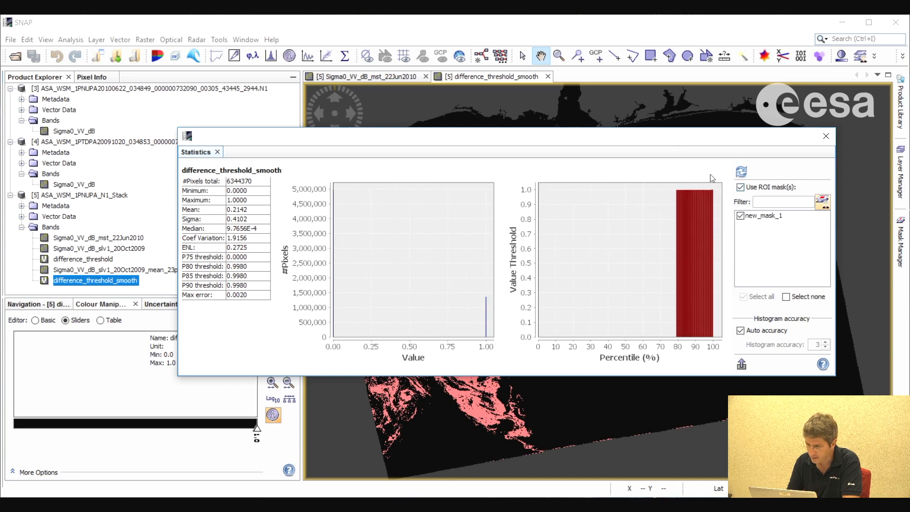
pyautogui.click(741, 172)
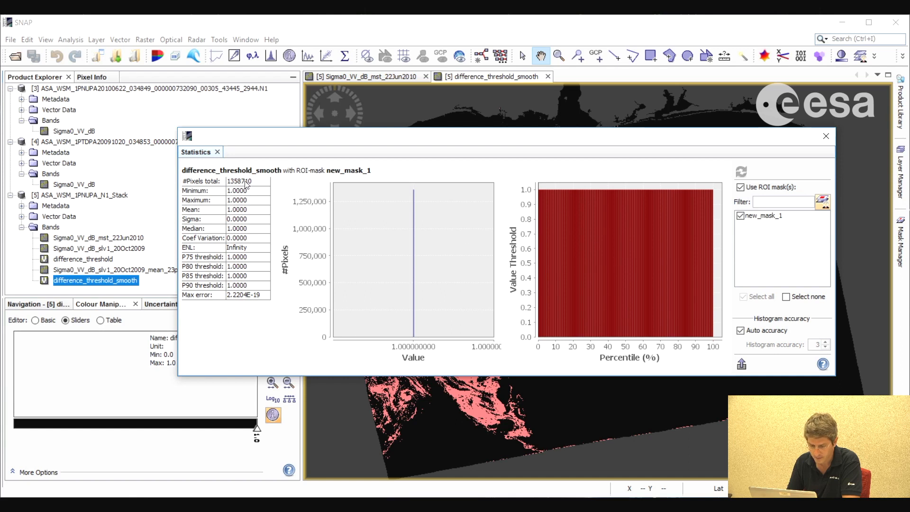
# Open Calculator beside the statistics table and square 150 to get the area of one pixel
pyautogui.click(13, 505)
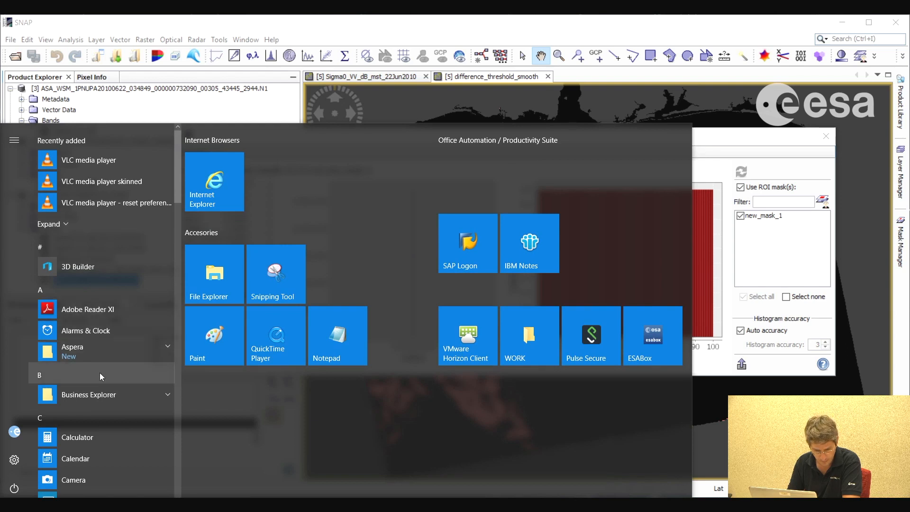
pyautogui.click(76, 438)
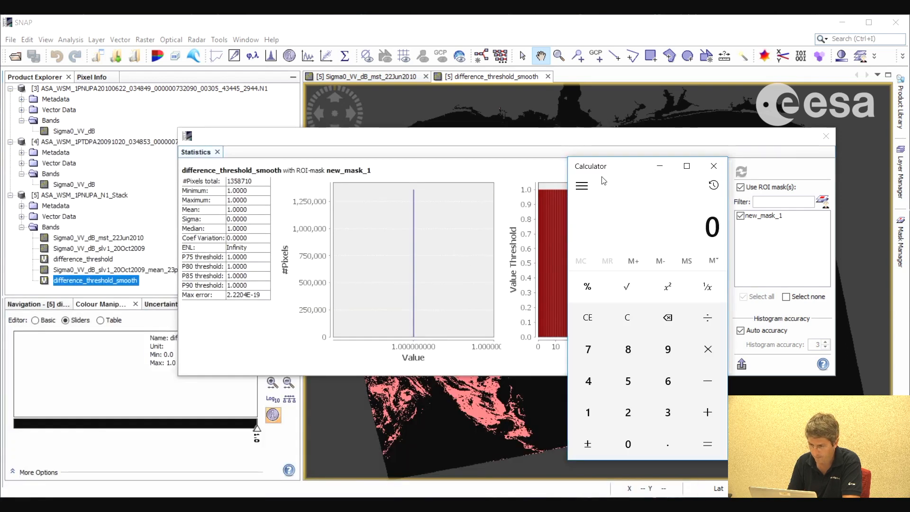
pyautogui.moveTo(609, 172); pyautogui.dragTo(657, 161)
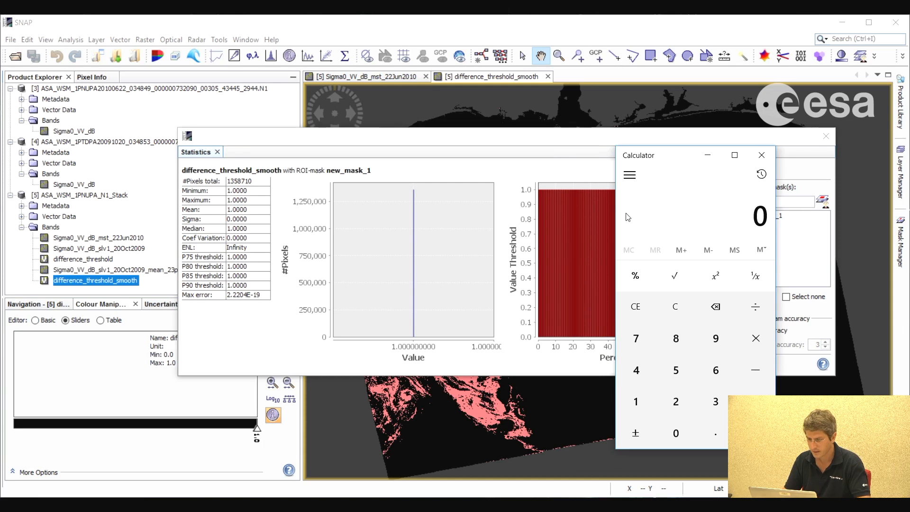
pyautogui.click(636, 402)
pyautogui.click(676, 374)
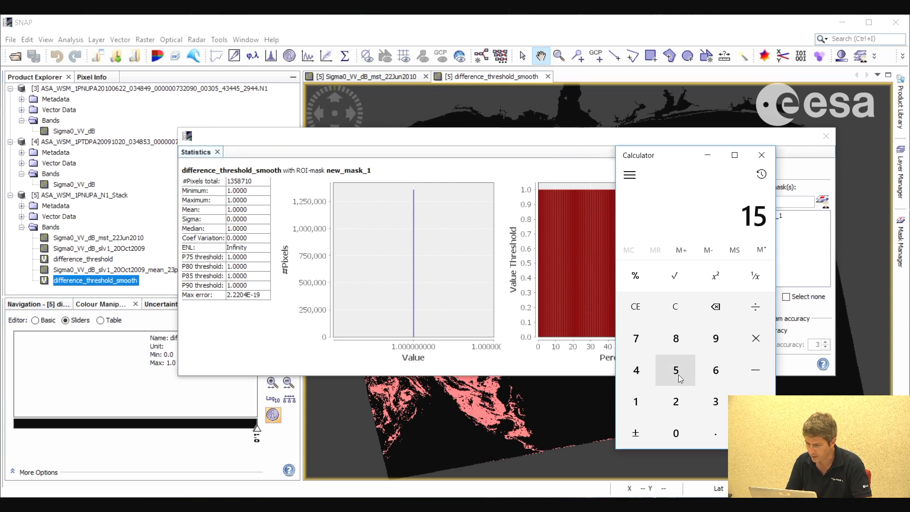
pyautogui.click(679, 433)
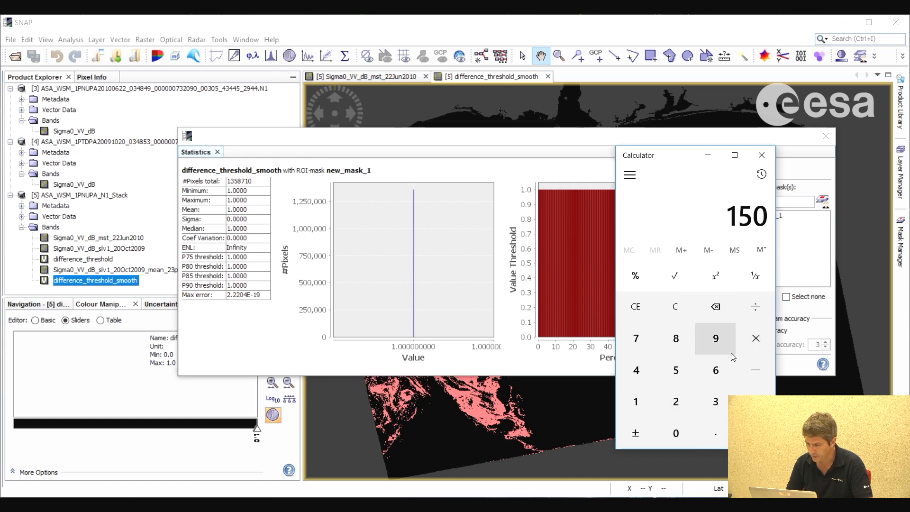
pyautogui.click(713, 278)
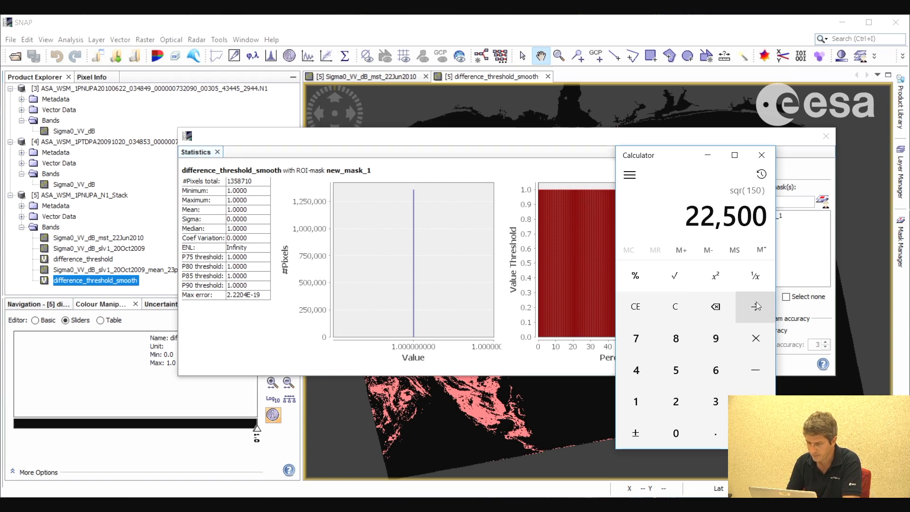
# Multiply the squared pixel size by the masked pixel count 1358710 to compute the total spill area
pyautogui.click(754, 339)
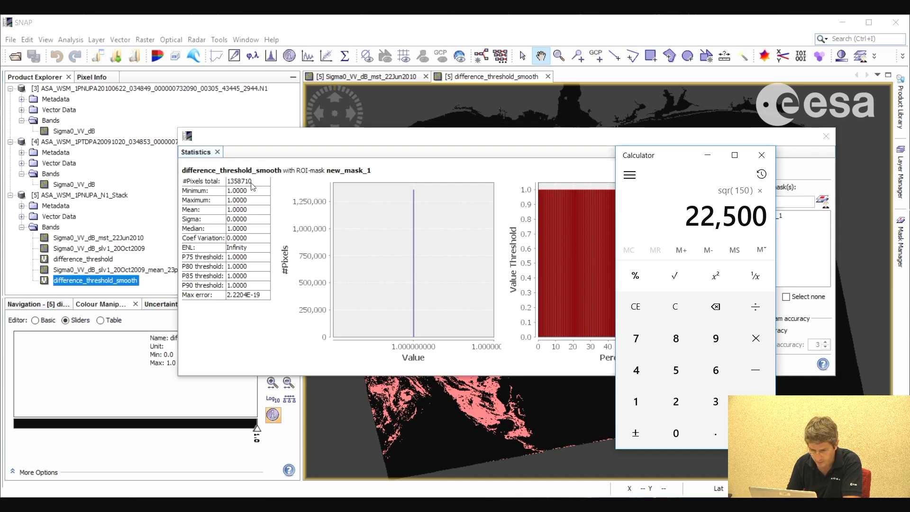
pyautogui.click(638, 404)
pyautogui.click(714, 401)
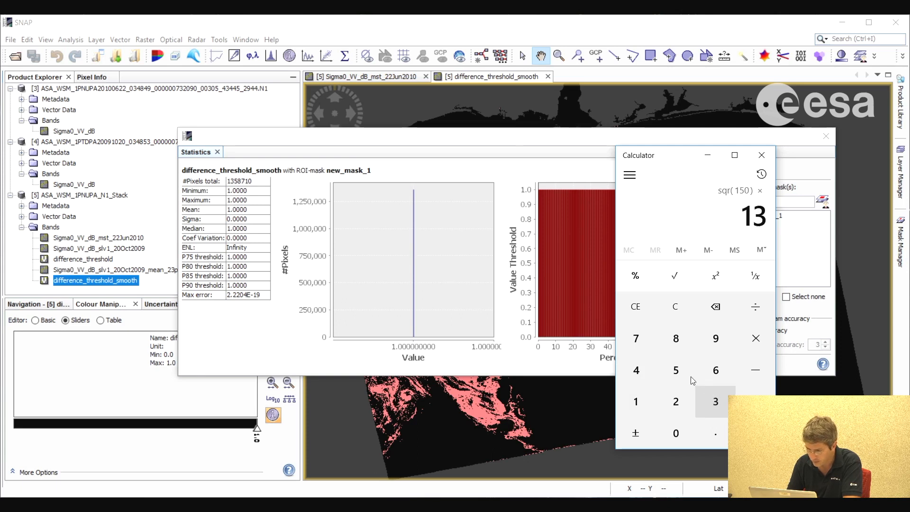
pyautogui.click(677, 374)
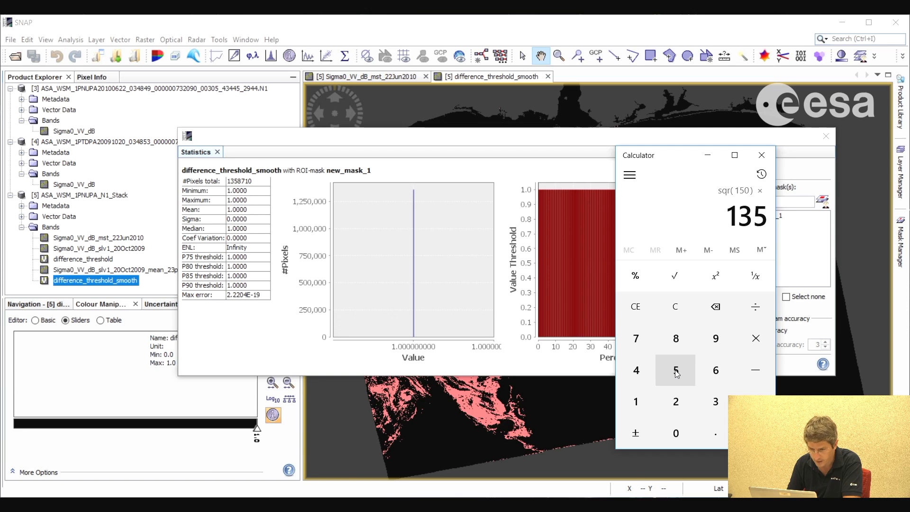
pyautogui.click(676, 339)
pyautogui.click(629, 336)
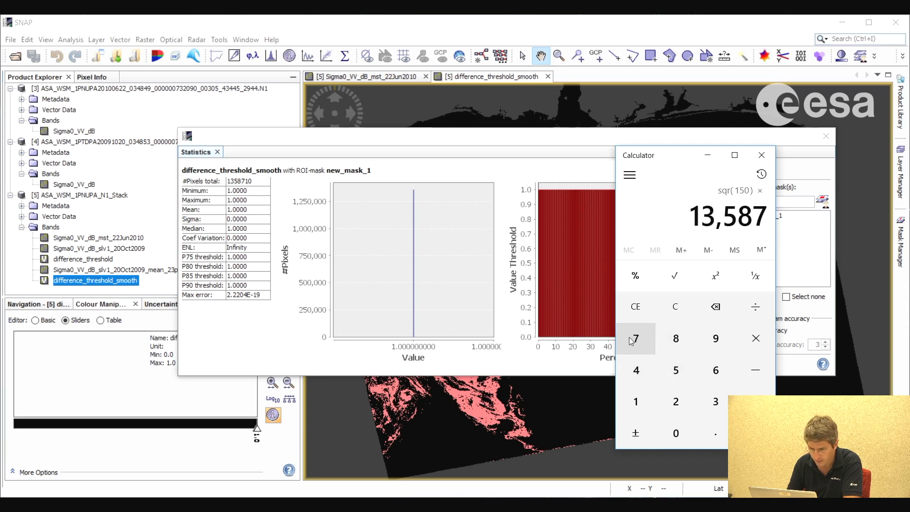
pyautogui.click(652, 411)
pyautogui.click(676, 431)
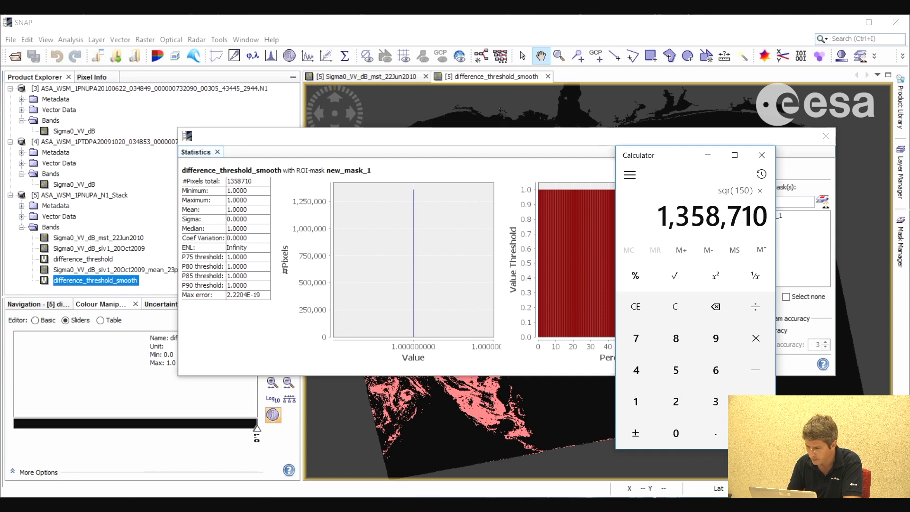
pyautogui.click(756, 433)
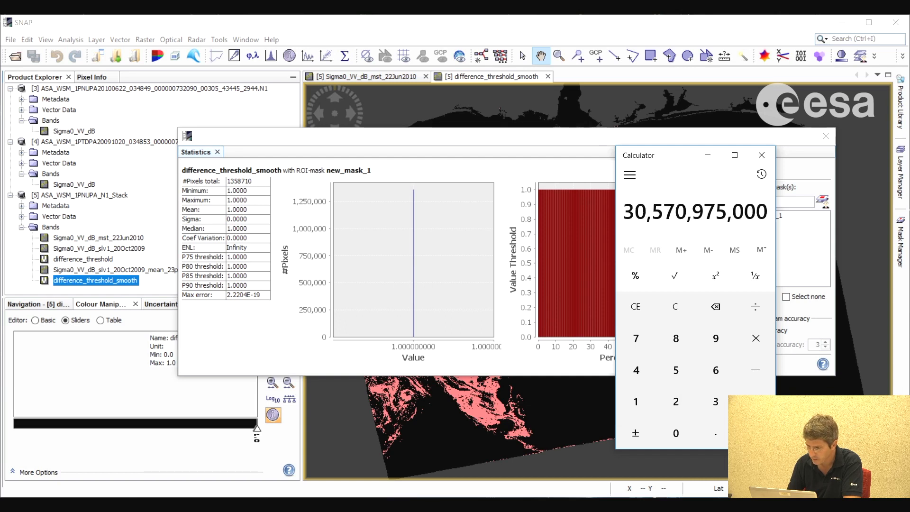